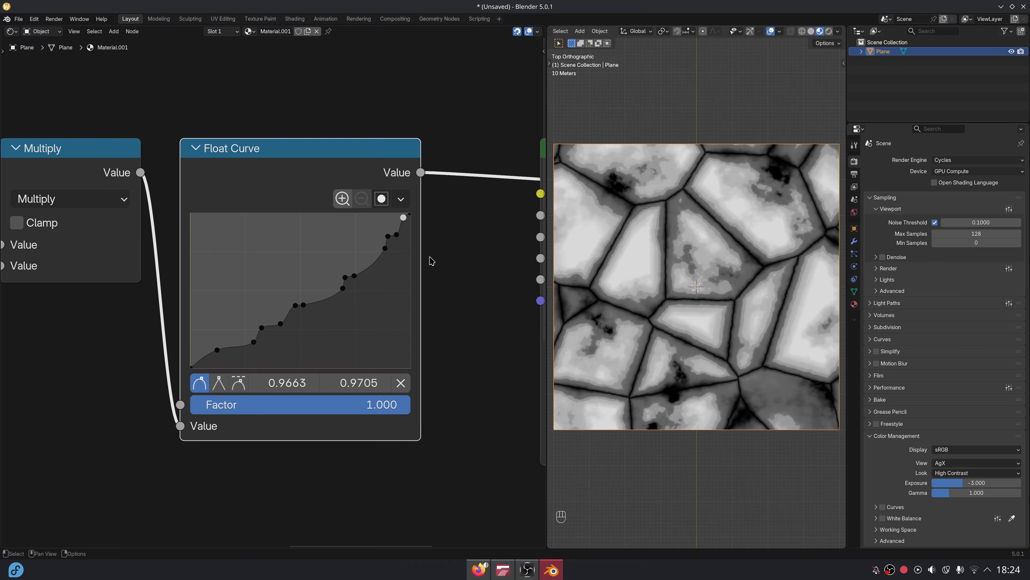
# Move the texture and math node network down and away from the Principled BSDF to make room before it
pyautogui.scroll(-7, 361, 268)
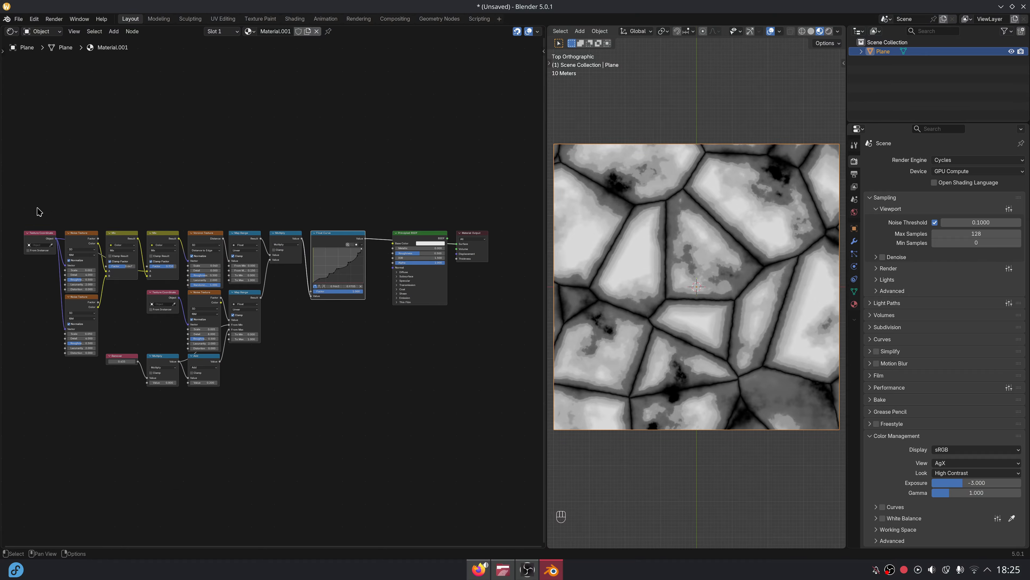
pyautogui.press('a')
pyautogui.press('g')
pyautogui.click(315, 497)
pyautogui.press('g')
pyautogui.click(299, 424)
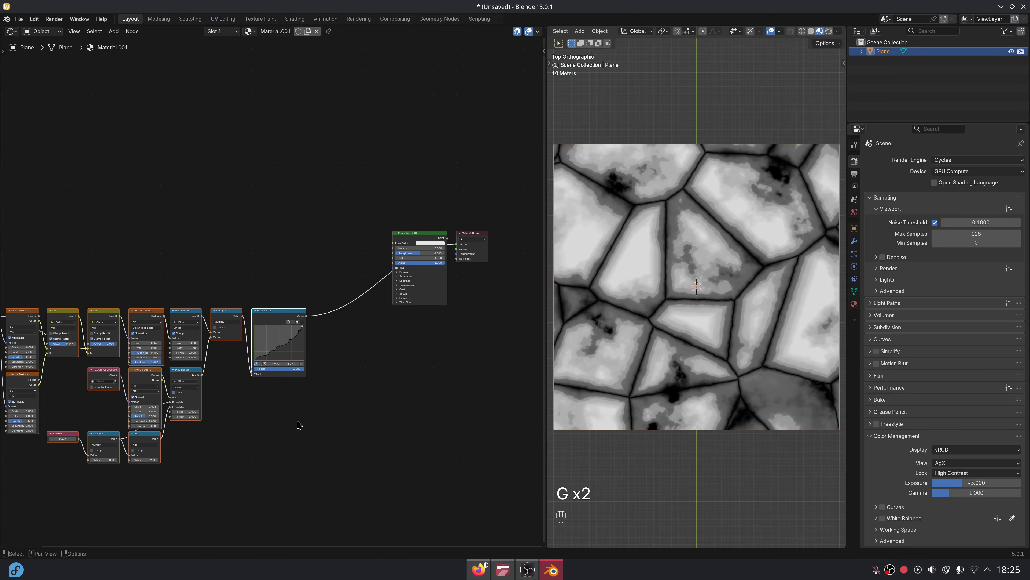
pyautogui.click(361, 394)
# Add a Multiply math node fed by the Float Curve's value output
pyautogui.scroll(6, 361, 394)
pyautogui.moveTo(326, 330); pyautogui.dragTo(354, 335)
pyautogui.write('mu')
pyautogui.press('Return')
pyautogui.click(347, 328)
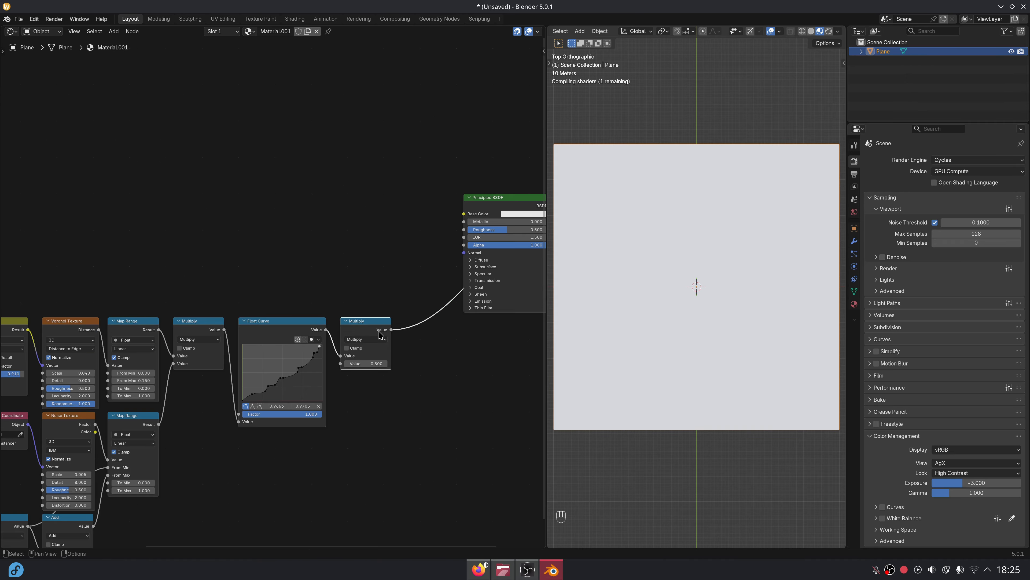
# Add a Value node below the new Multiply node, set it to 100, and connect it to Multiply's second value
pyautogui.moveTo(378, 331); pyautogui.dragTo(280, 231, button='middle')
pyautogui.scroll(3, 266, 231)
pyautogui.moveTo(254, 313); pyautogui.dragTo(325, 326, button='middle')
pyautogui.hotkey('shift', 'a')
pyautogui.write('val')
pyautogui.press('Return')
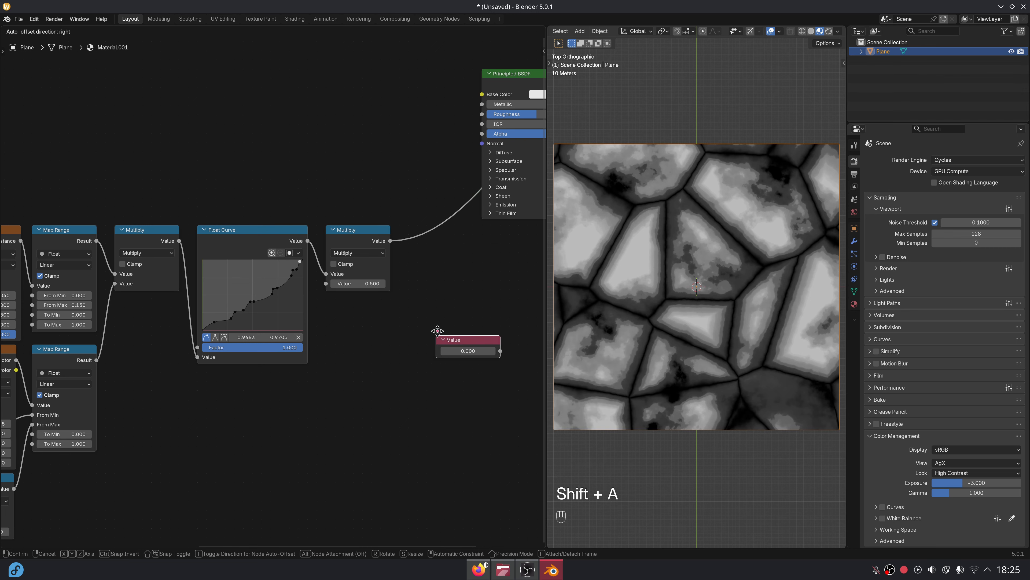
pyautogui.click(329, 305)
pyautogui.click(351, 323)
pyautogui.write('10')
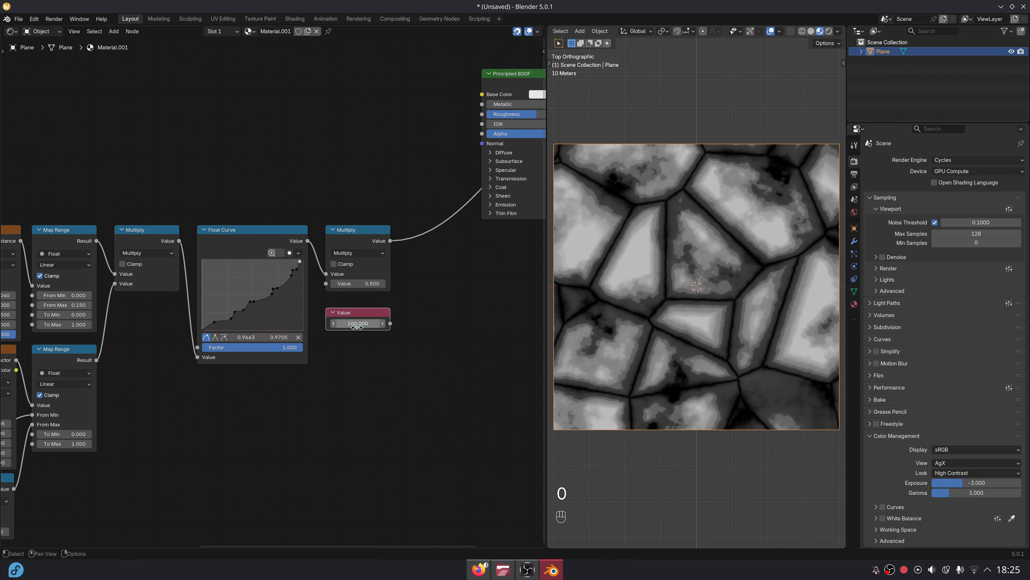
pyautogui.scroll(2, 374, 365)
pyautogui.moveTo(320, 323); pyautogui.dragTo(319, 320)
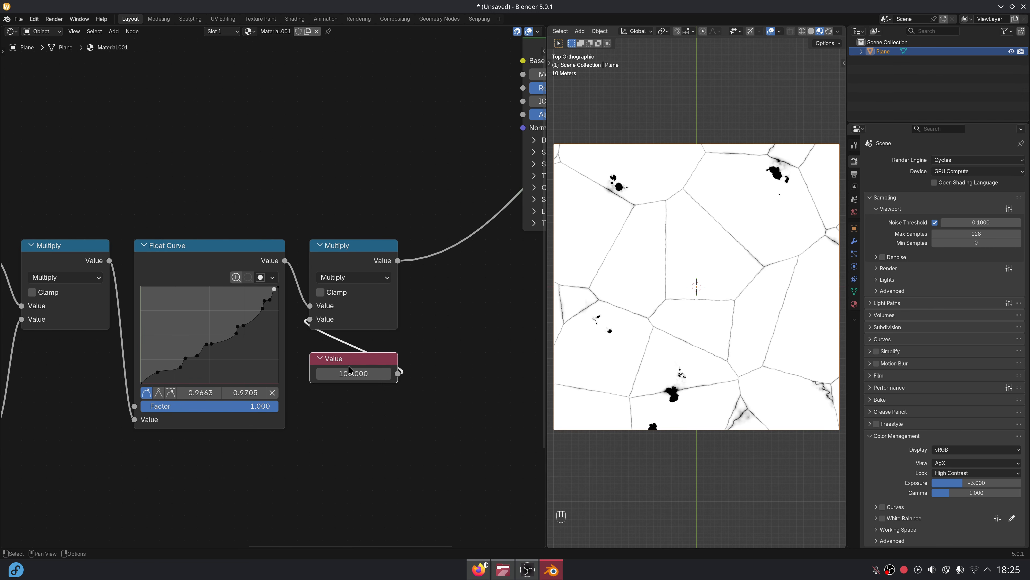
# Label the Value node Height
pyautogui.press('n')
pyautogui.click(494, 68)
pyautogui.write('Hei')
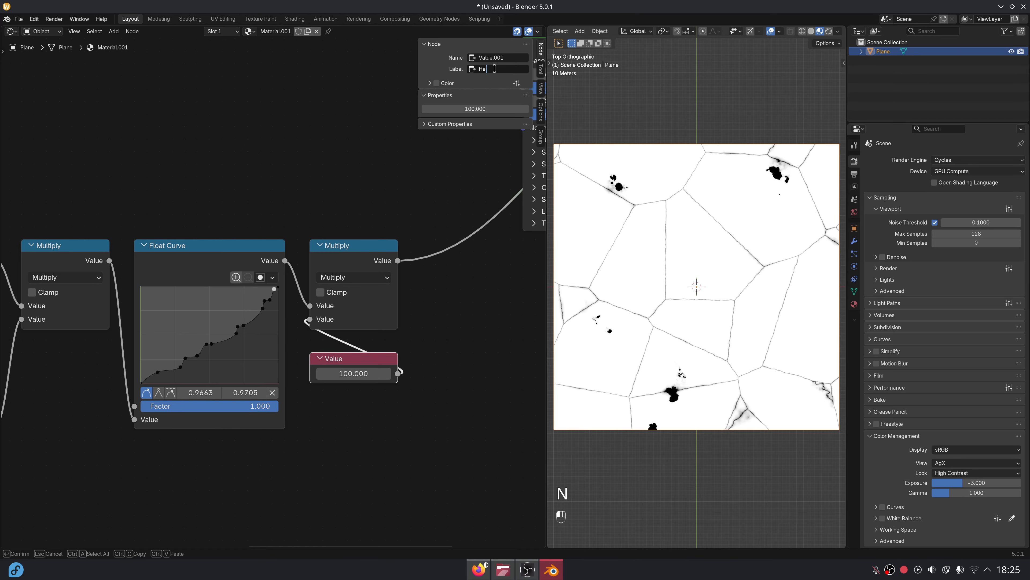
pyautogui.write('ght')
pyautogui.press('Return')
pyautogui.press('n')
pyautogui.scroll(-2, 295, 249)
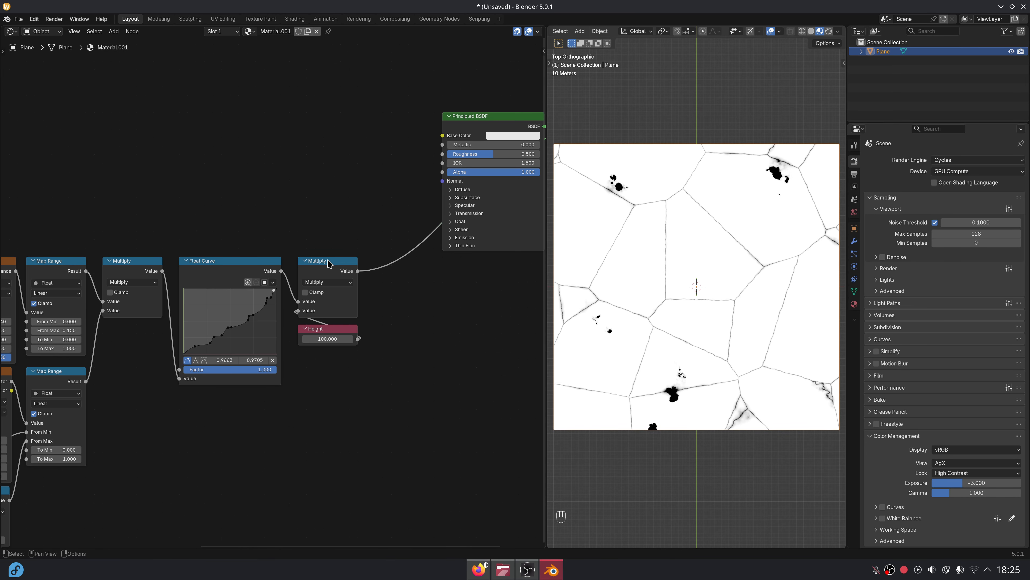
# Collapse the Multiply node, add a Displacement node after it, and connect that to the Material Output's Displacement input
pyautogui.click(305, 262)
pyautogui.scroll(-1, 313, 274)
pyautogui.hotkey('shift', 'a')
pyautogui.write('di')
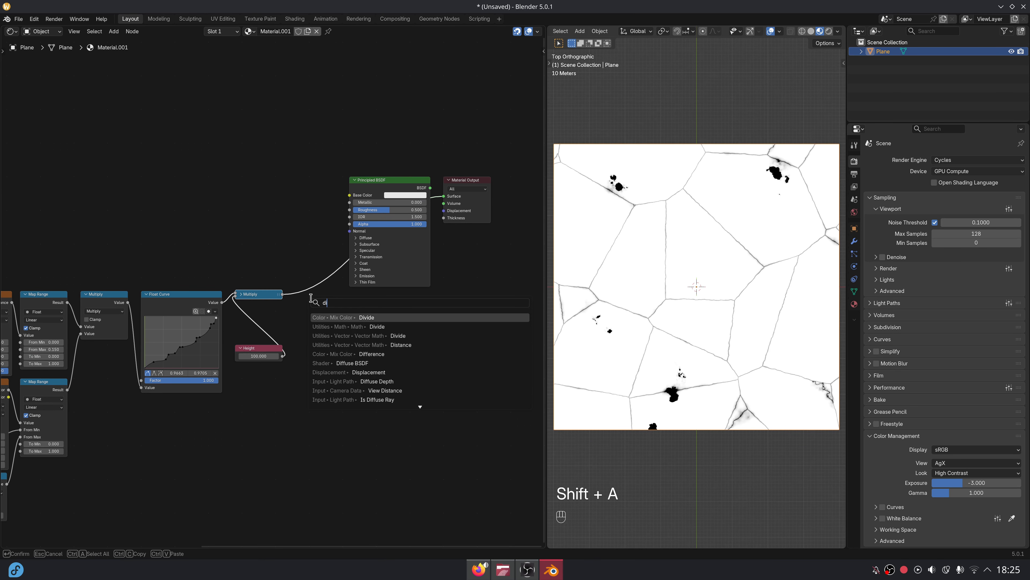
pyautogui.write('spla')
pyautogui.press('Return')
pyautogui.click(295, 291)
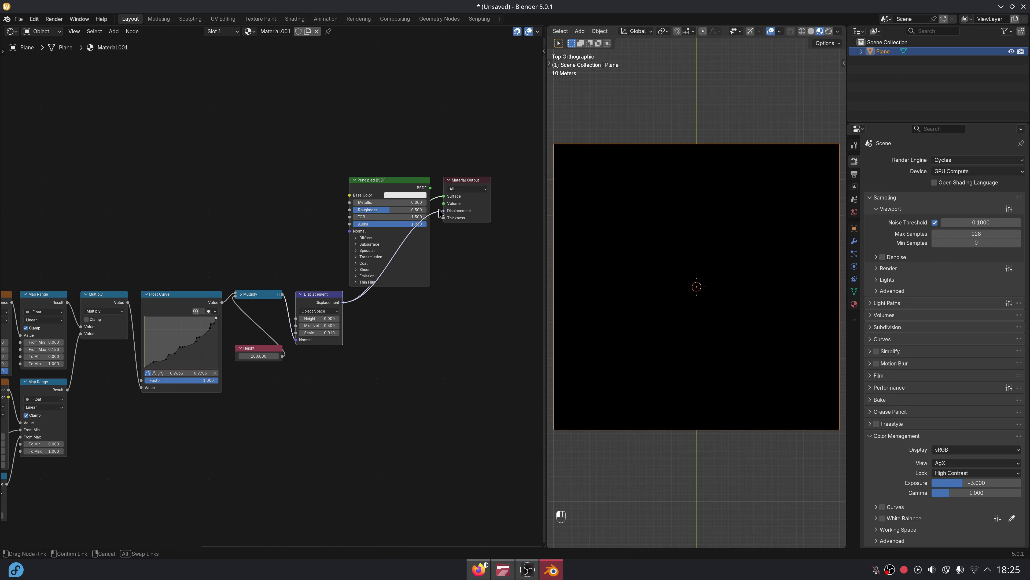
pyautogui.moveTo(441, 213); pyautogui.dragTo(443, 211)
pyautogui.moveTo(712, 334); pyautogui.dragTo(675, 281, button='middle')
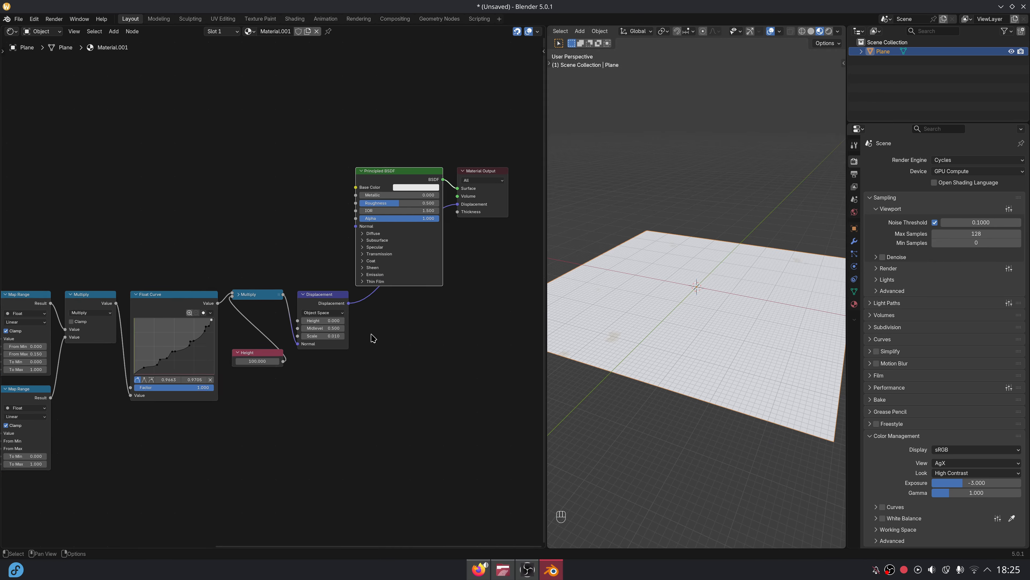
# Reroute the Multiply output to the Displacement node's Height input and reset its Scale to 1.000
pyautogui.scroll(3, 325, 357)
pyautogui.moveTo(315, 368); pyautogui.dragTo(315, 340)
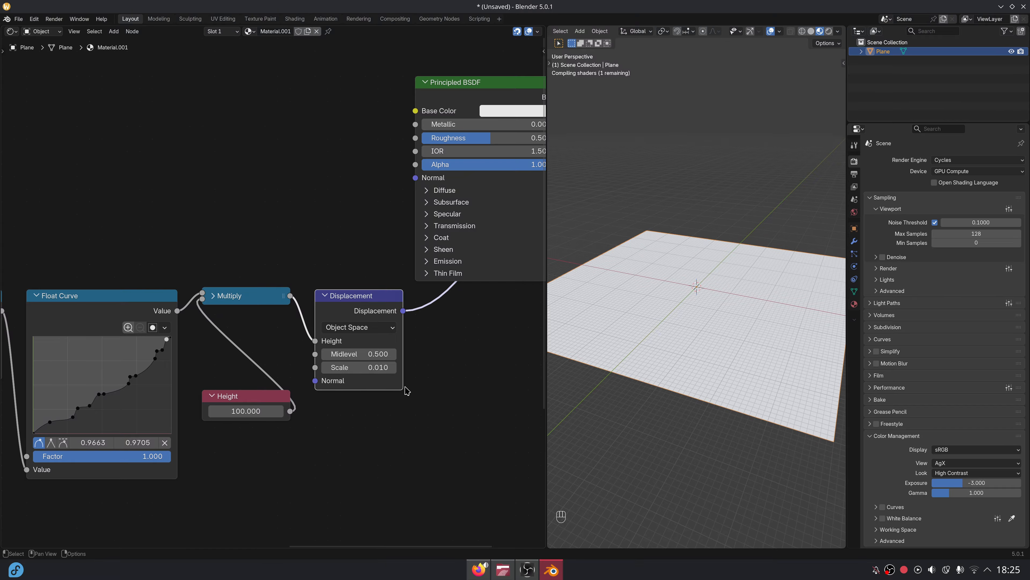
pyautogui.press('BackSpace')
pyautogui.scroll(-1, 341, 372)
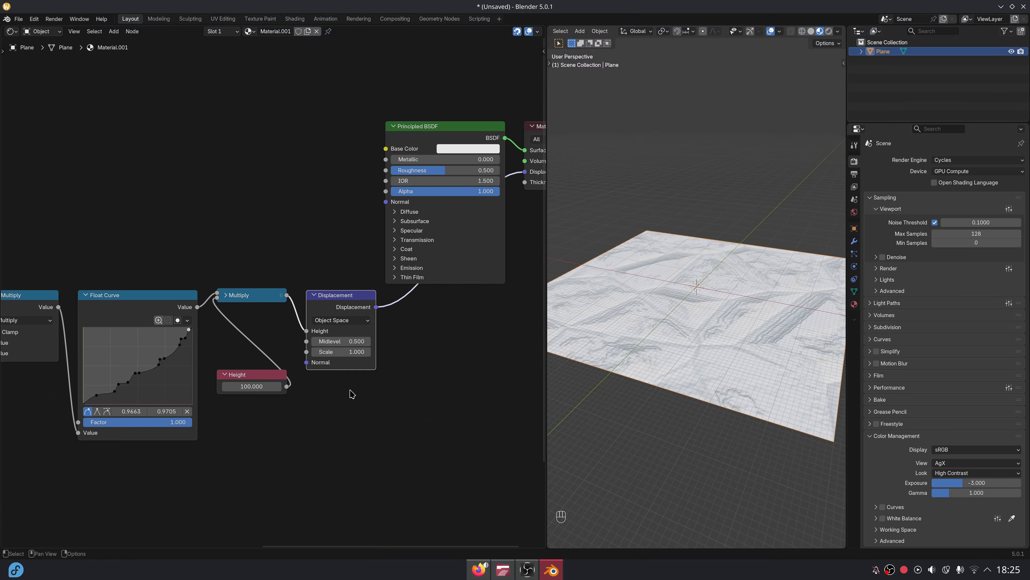
# Switch the viewport to Rendered shading and expand the render Subdivision settings
pyautogui.scroll(2, 645, 358)
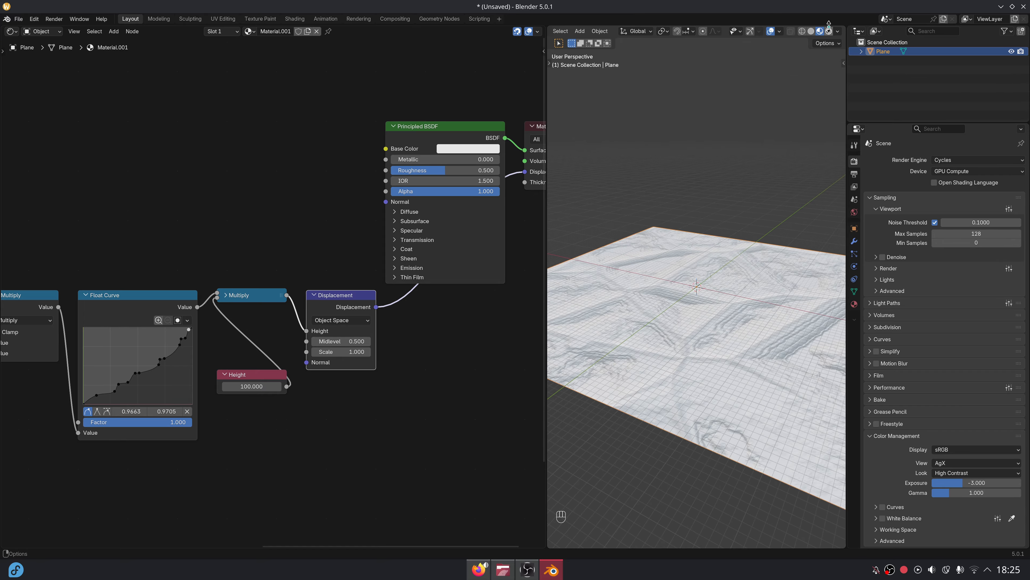
pyautogui.click(829, 30)
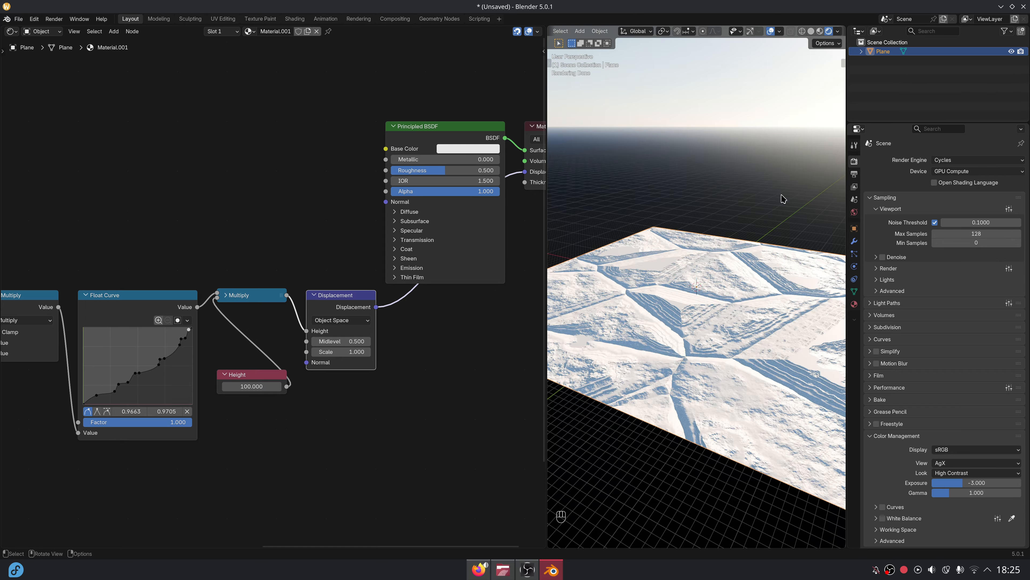
pyautogui.click(891, 327)
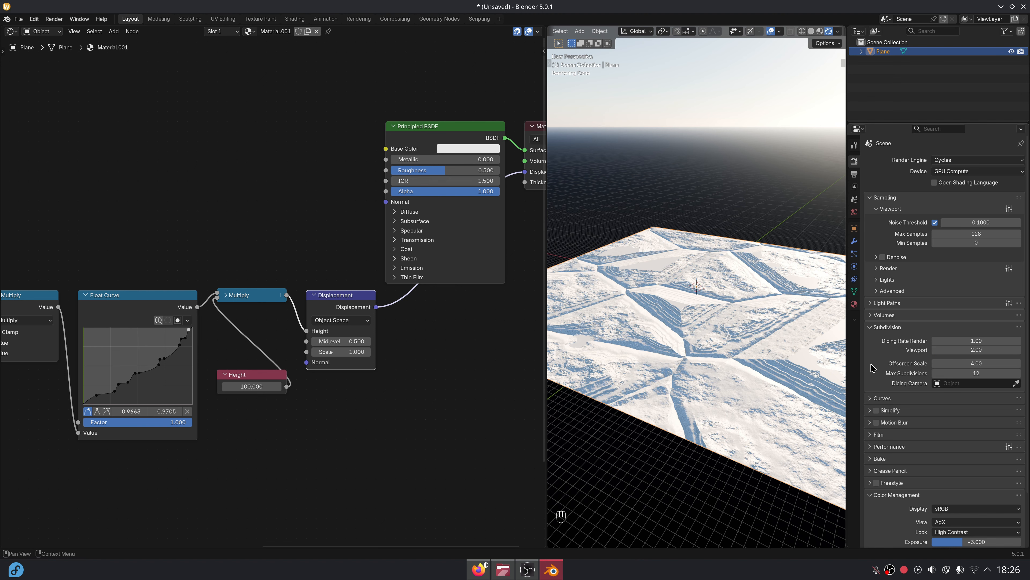
# Add a Subdivision modifier to the plane, set to Simple with Adaptive Subdivision enabled and Render level 1
pyautogui.click(855, 241)
pyautogui.click(925, 158)
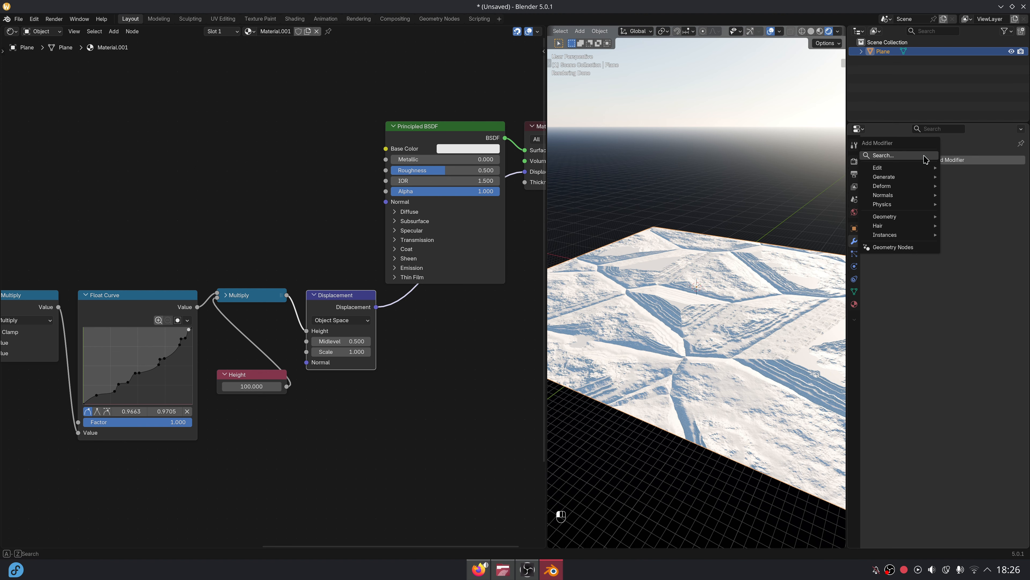
pyautogui.write('subd')
pyautogui.press('Return')
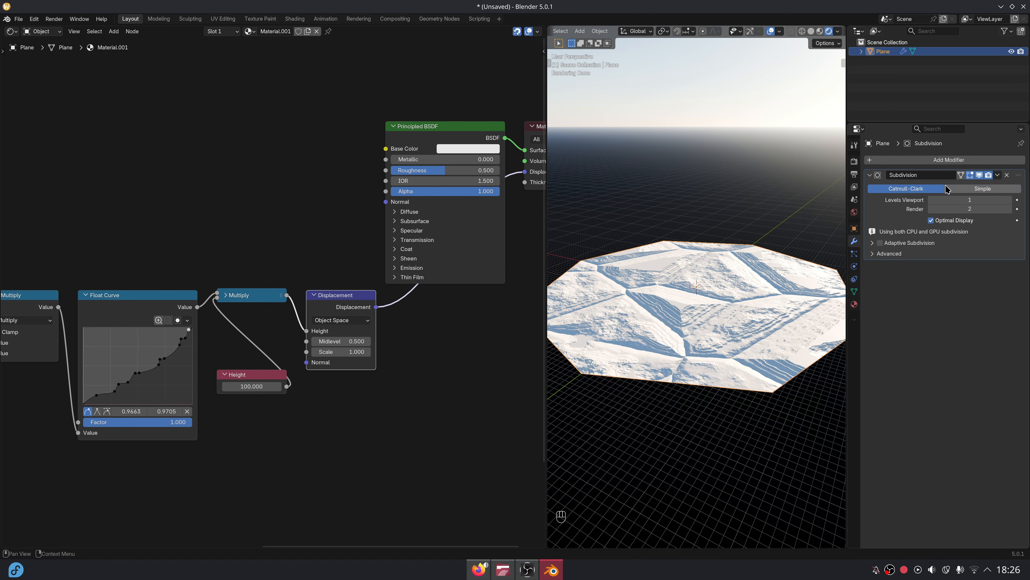
pyautogui.click(978, 189)
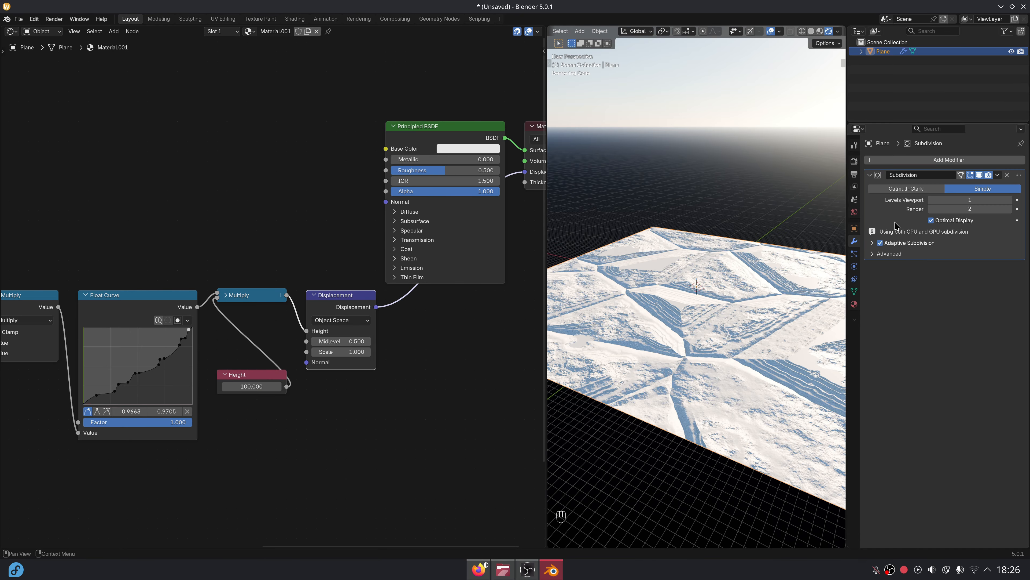
pyautogui.moveTo(779, 256); pyautogui.dragTo(777, 239, button='middle')
pyautogui.moveTo(964, 208); pyautogui.dragTo(948, 208)
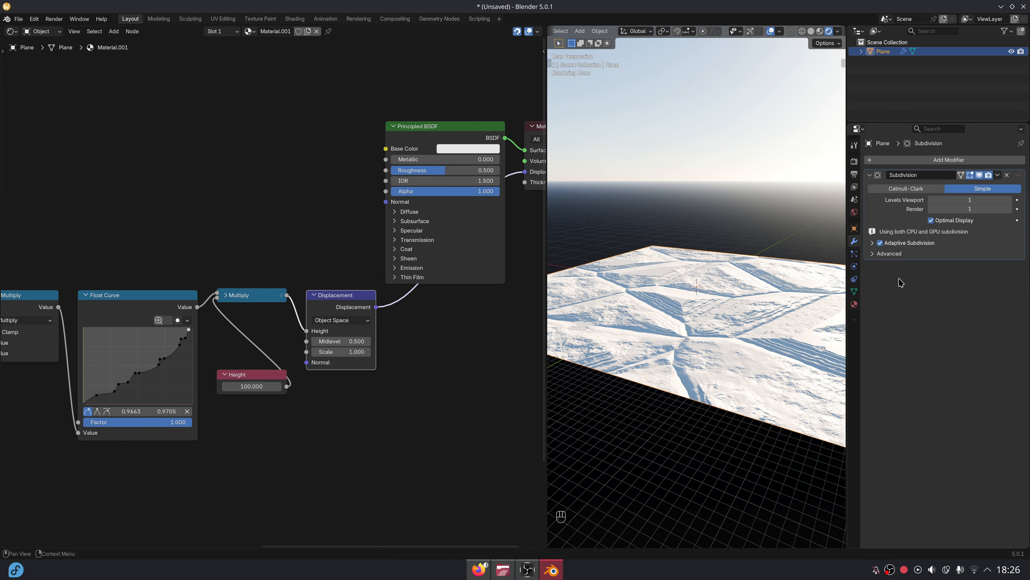
# Switch the viewport to Solid shading and set the material's surface displacement method to Displacement Only
pyautogui.click(811, 31)
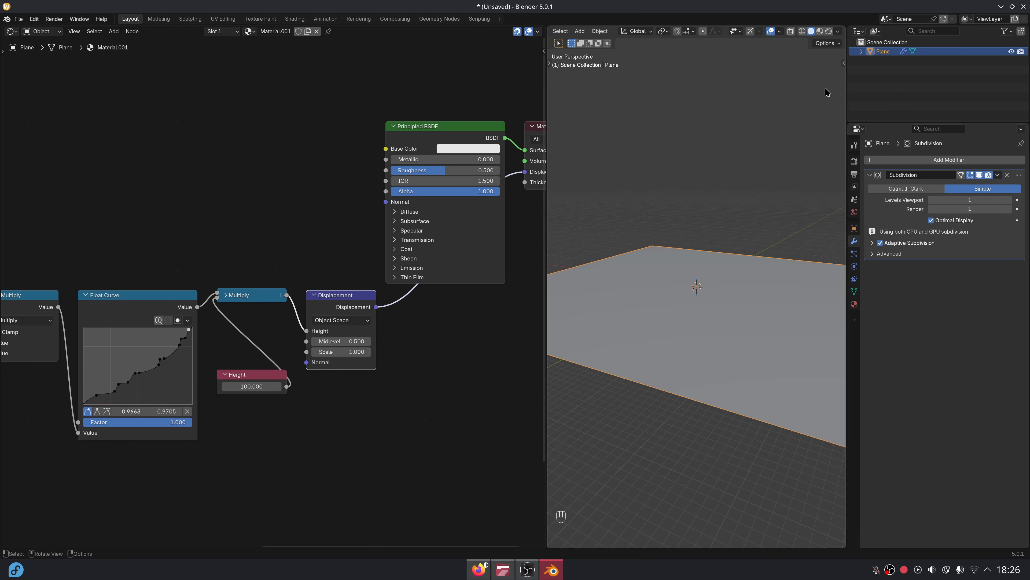
pyautogui.click(854, 304)
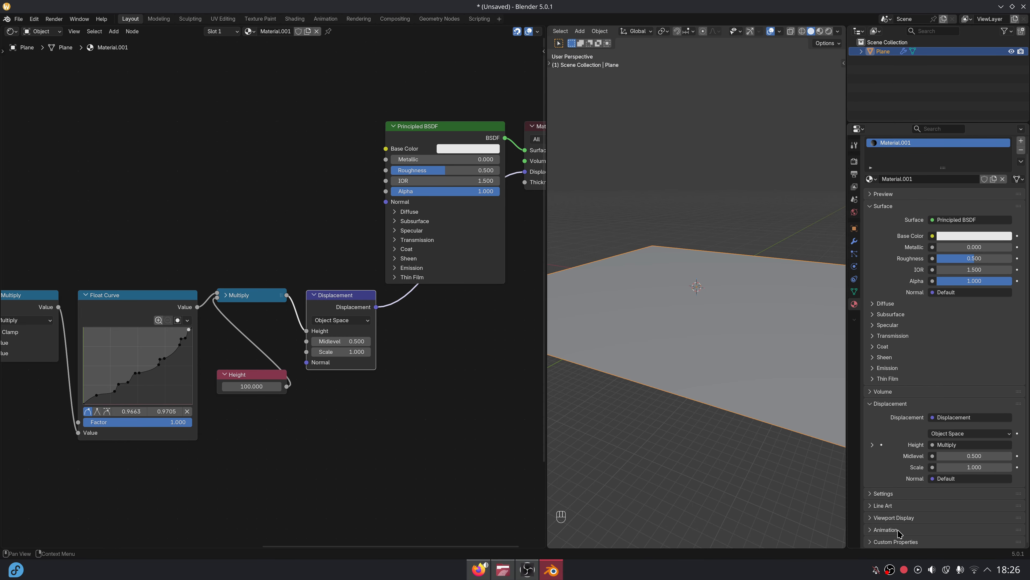
pyautogui.click(891, 493)
pyautogui.scroll(-5, 949, 455)
pyautogui.click(954, 441)
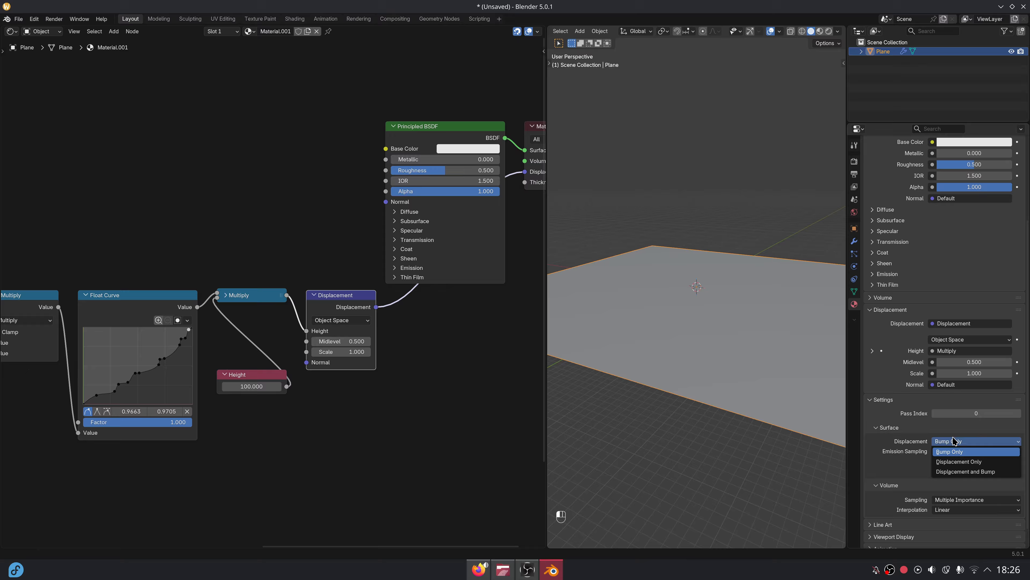
pyautogui.click(954, 462)
# Return to the render settings and view the deselected displaced terrain in Rendered shading
pyautogui.click(854, 161)
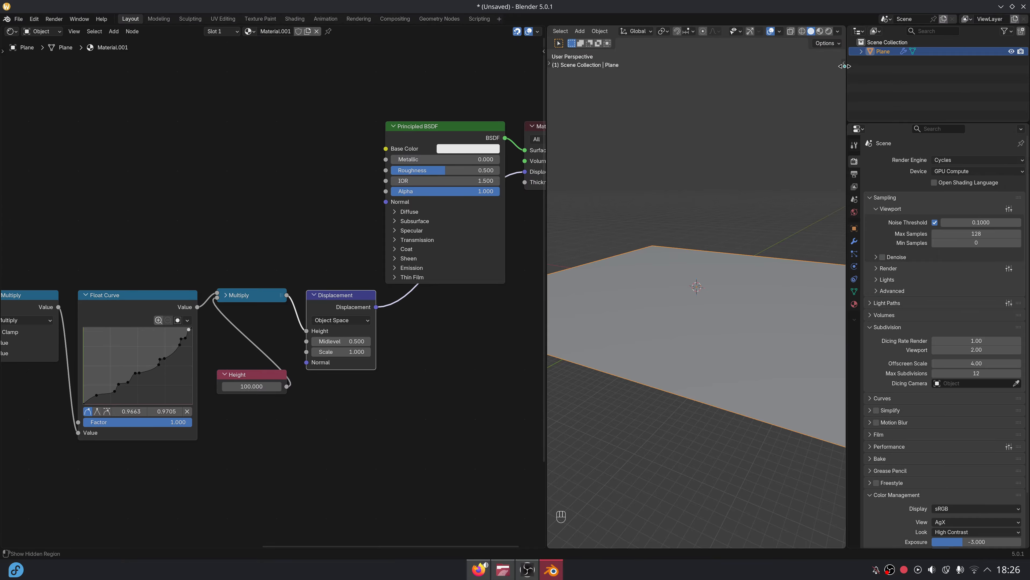
pyautogui.click(829, 31)
pyautogui.hotkey('alt', 'a')
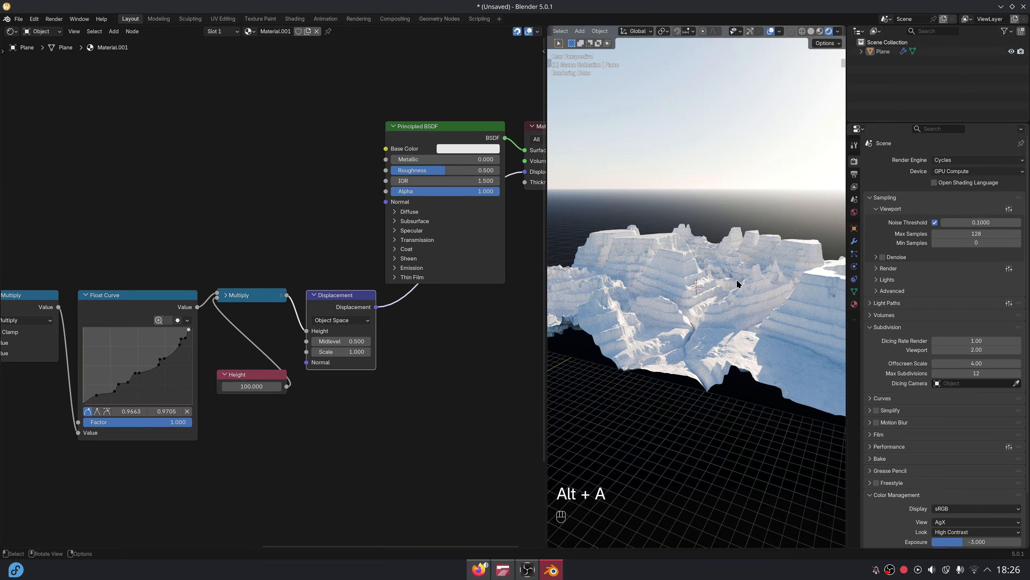
pyautogui.moveTo(737, 284); pyautogui.dragTo(683, 292, button='middle')
pyautogui.scroll(-12, 391, 338)
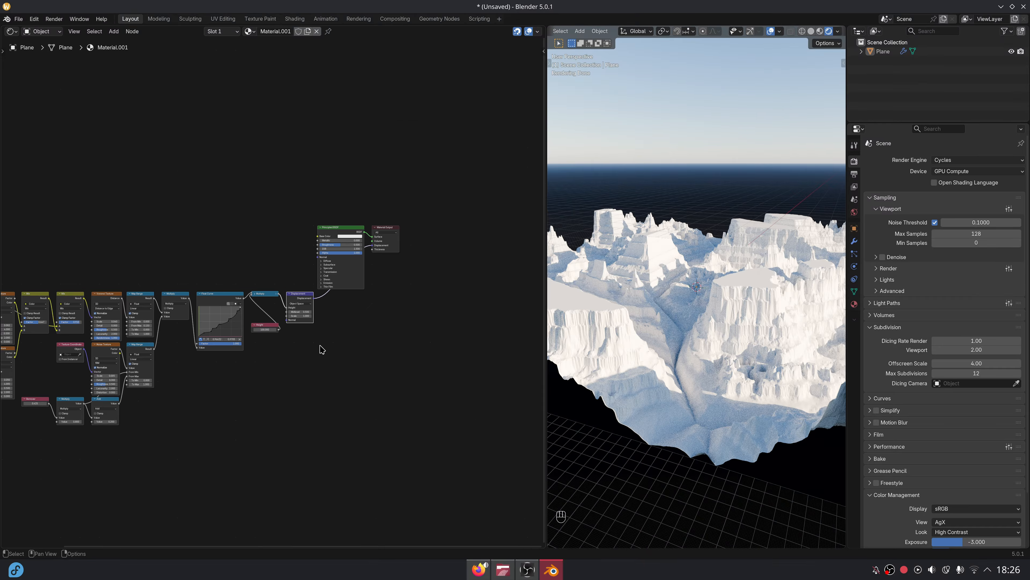
# Move the texture, math and displacement nodes closer to the Principled BSDF
pyautogui.moveTo(322, 349); pyautogui.dragTo(432, 326, button='middle')
pyautogui.moveTo(42, 255); pyautogui.dragTo(393, 437)
pyautogui.press('g')
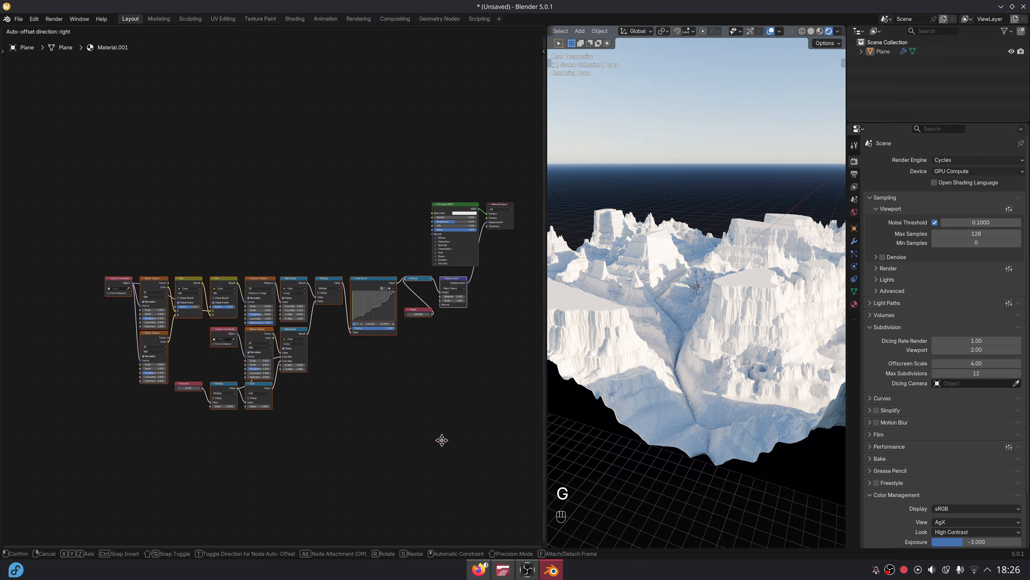
pyautogui.click(446, 439)
pyautogui.click(433, 423)
# Shift all nodes up to and including the Float Curve along X to open a gap before the height Multiply node
pyautogui.moveTo(434, 354); pyautogui.dragTo(391, 351, button='middle')
pyautogui.scroll(3, 393, 350)
pyautogui.moveTo(160, 286); pyautogui.dragTo(206, 280, button='middle')
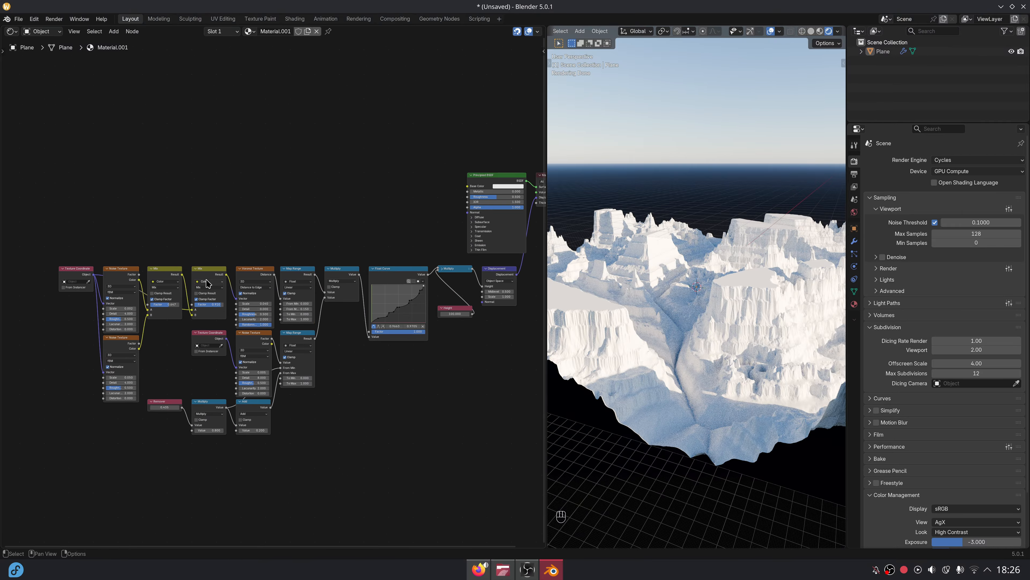
pyautogui.moveTo(35, 230); pyautogui.dragTo(402, 461)
pyautogui.press('g')
pyautogui.press('x')
pyautogui.click(299, 444)
# Insert an Add math node between the Float Curve and the height Multiply, and collapse it
pyautogui.scroll(2, 255, 294)
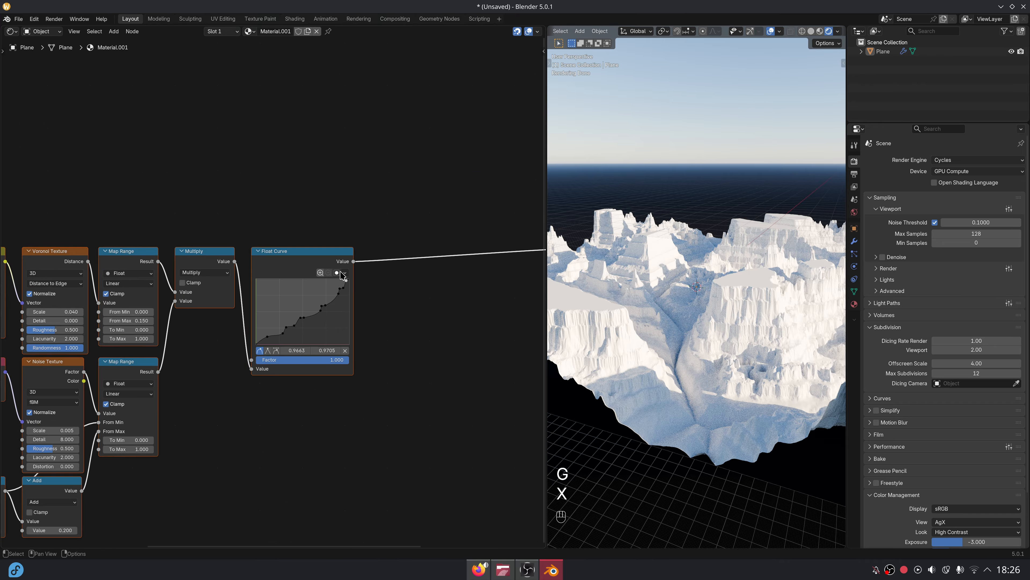
pyautogui.moveTo(353, 261); pyautogui.dragTo(372, 266)
pyautogui.write('add')
pyautogui.press('Return')
pyautogui.click(381, 271)
pyautogui.click(376, 251)
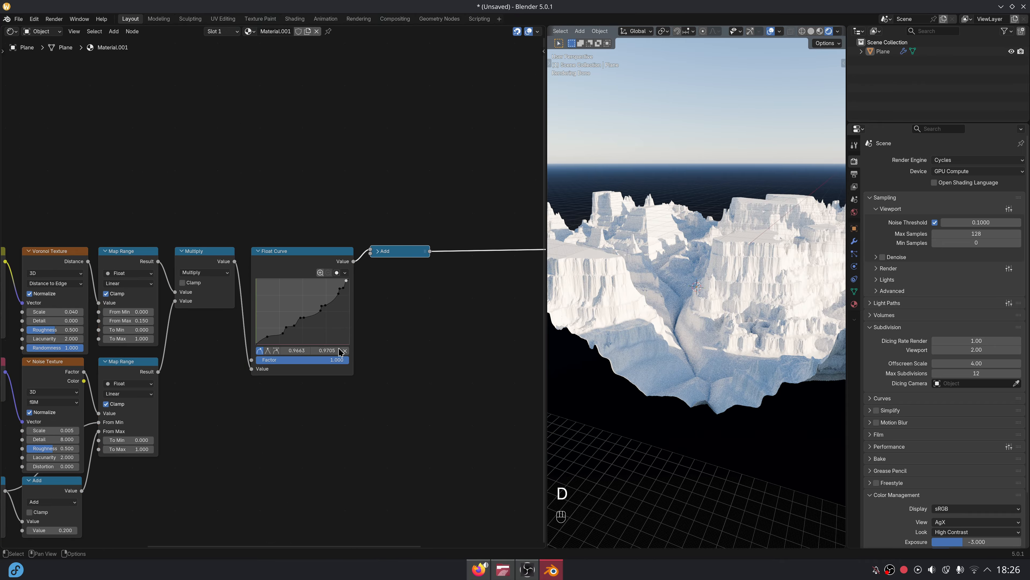
# Add a Noise Texture node below the Float Curve
pyautogui.moveTo(253, 404); pyautogui.dragTo(324, 304, button='middle')
pyautogui.scroll(2, 327, 309)
pyautogui.hotkey('shift', 'a')
pyautogui.write('noi')
pyautogui.press('Return')
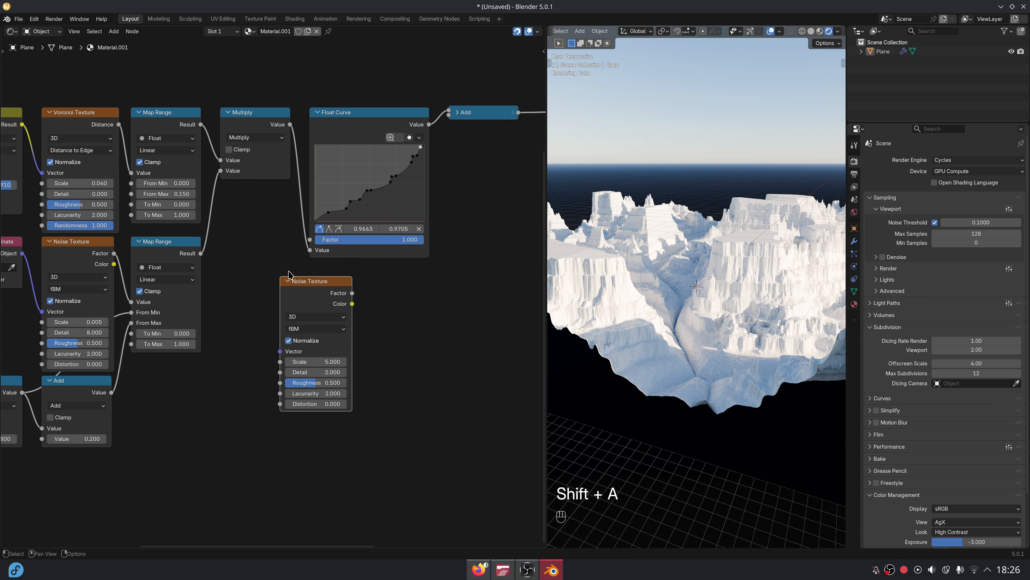
pyautogui.click(292, 276)
# Add a Multiply node to the new Noise Texture's Factor output and set its value to 0.05
pyautogui.scroll(2, 299, 337)
pyautogui.moveTo(368, 272); pyautogui.dragTo(388, 260)
pyautogui.write('mul')
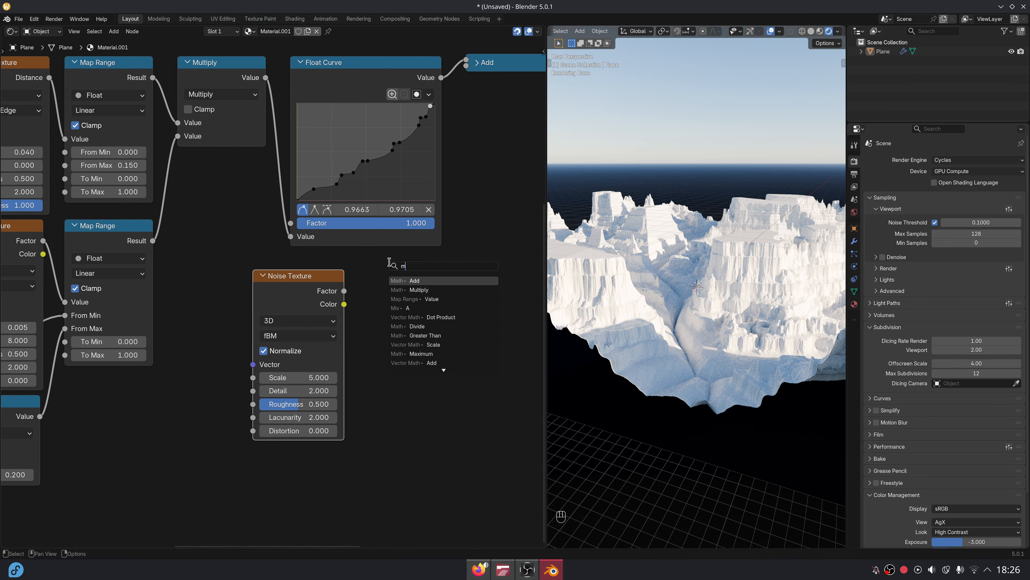
pyautogui.press('Return')
pyautogui.click(366, 283)
pyautogui.click(408, 350)
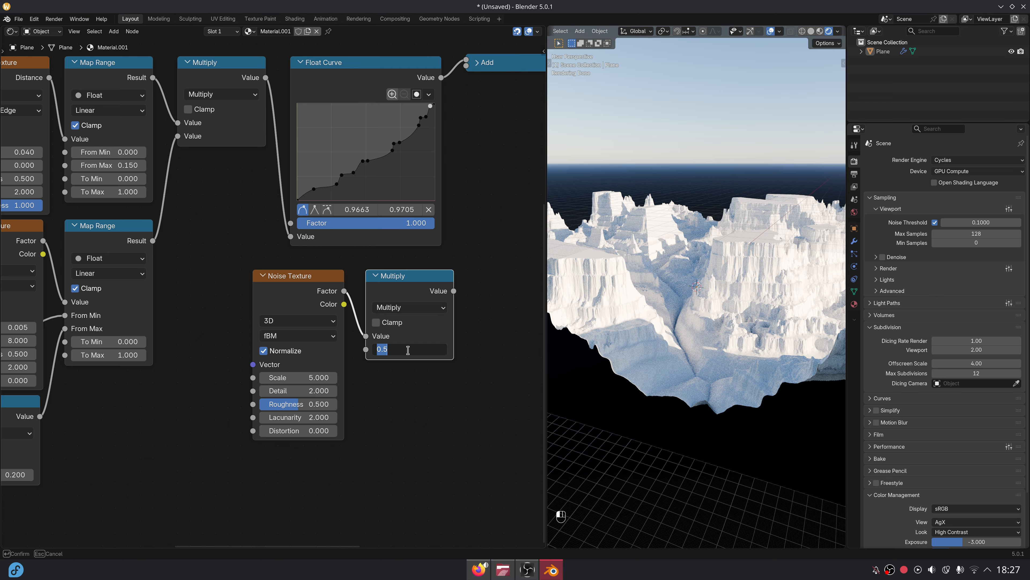
pyautogui.write('.05')
pyautogui.press('Return')
# Align the new Noise Texture and Multiply nodes under the Float Curve and connect Multiply to the Add node's second input
pyautogui.moveTo(433, 416); pyautogui.dragTo(282, 292)
pyautogui.press('g')
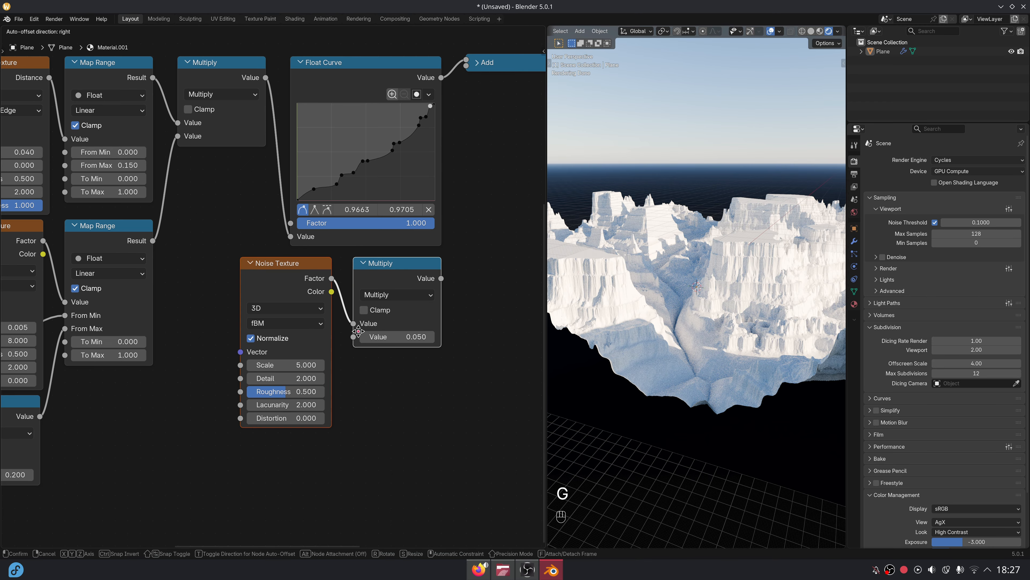
pyautogui.click(357, 333)
pyautogui.moveTo(441, 278); pyautogui.dragTo(466, 65)
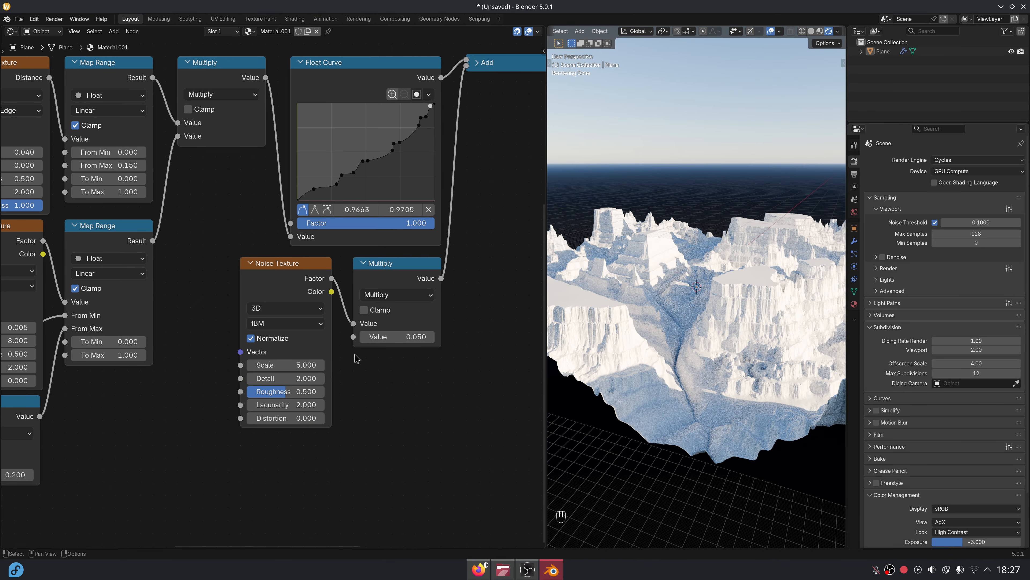
# Set the scale of the Noise Texture below the Float Curve to 0.05
pyautogui.moveTo(309, 390); pyautogui.dragTo(314, 387, button='middle')
pyautogui.scroll(2, 314, 388)
pyautogui.click(353, 349)
pyautogui.write('.05')
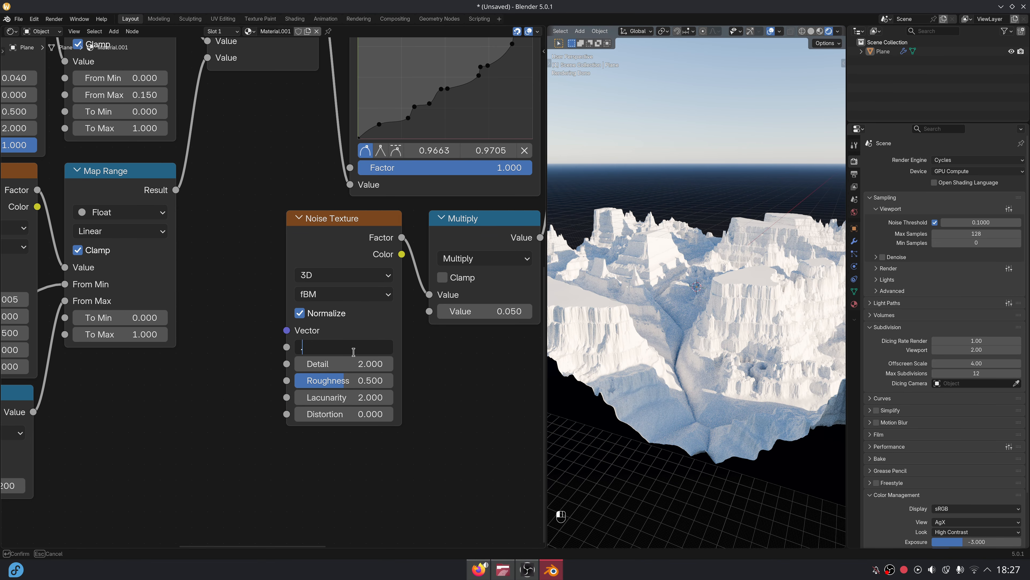
pyautogui.press('Return')
pyautogui.scroll(-5, 295, 427)
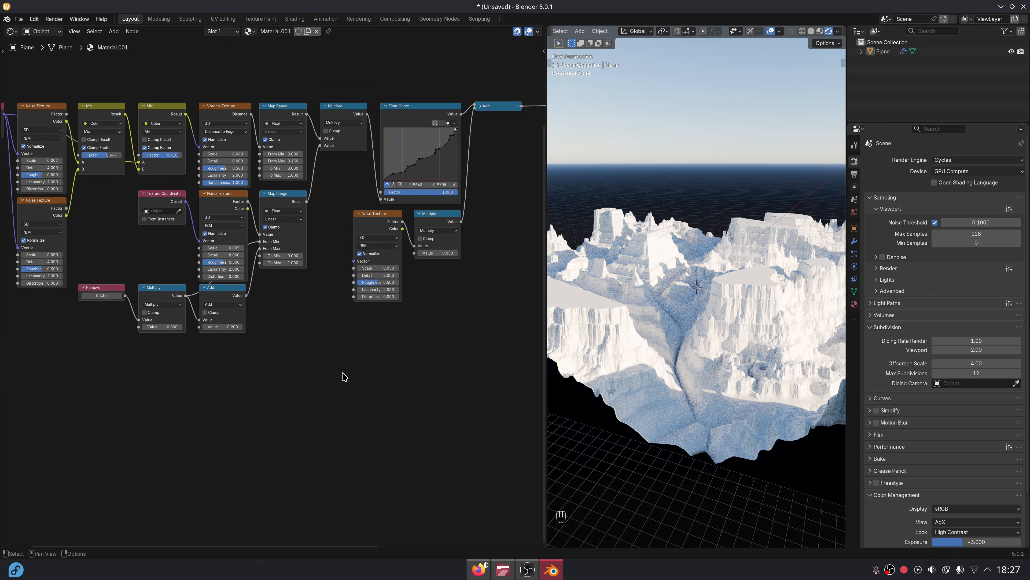
# Duplicate the Texture Coordinate node beside the Noise Texture under the Float Curve and connect its Object output to that texture's Vector input
pyautogui.scroll(1, 325, 330)
pyautogui.hotkey('shift', 'a')
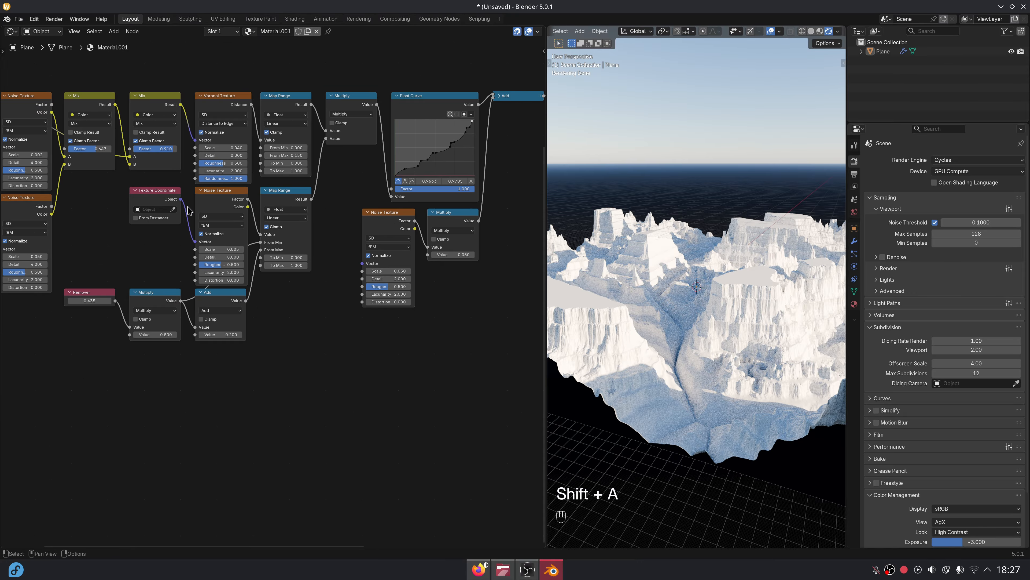
pyautogui.hotkey('shift', 'd')
pyautogui.click(331, 298)
pyautogui.scroll(2, 275, 334)
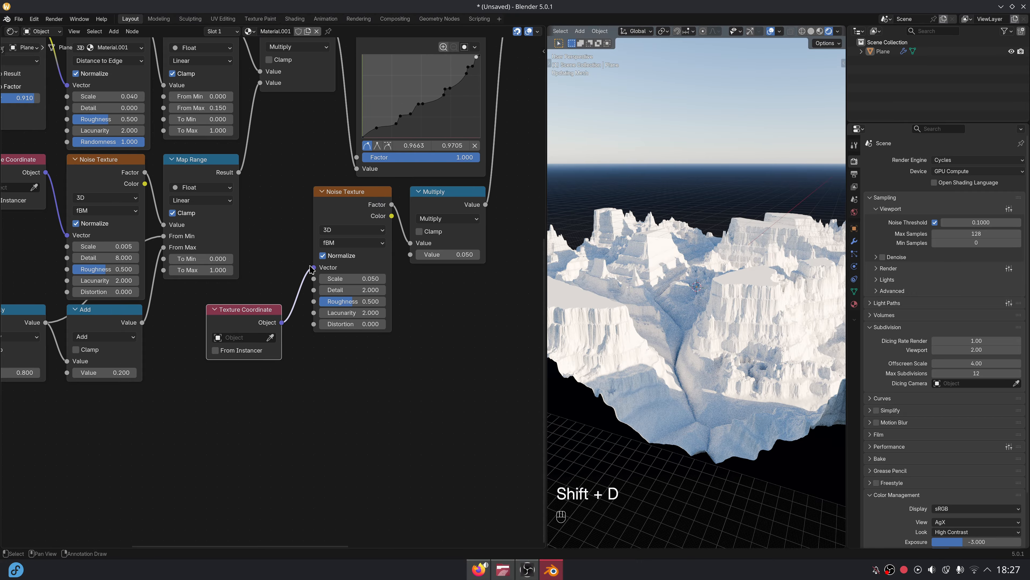
pyautogui.press('g')
pyautogui.click(290, 311)
# Add another Noise Texture directly below, with its Vector driven by the duplicated Texture Coordinate's Object output
pyautogui.moveTo(260, 365)
pyautogui.mouseDown()
pyautogui.moveTo(282, 365)
pyautogui.moveTo(266, 348)
pyautogui.moveTo(287, 348)
pyautogui.moveTo(271, 350)
pyautogui.mouseUp()
pyautogui.write('noise')
pyautogui.press('Return')
pyautogui.click(317, 349)
pyautogui.moveTo(333, 343); pyautogui.dragTo(282, 325, button='middle')
pyautogui.scroll(2, 282, 325)
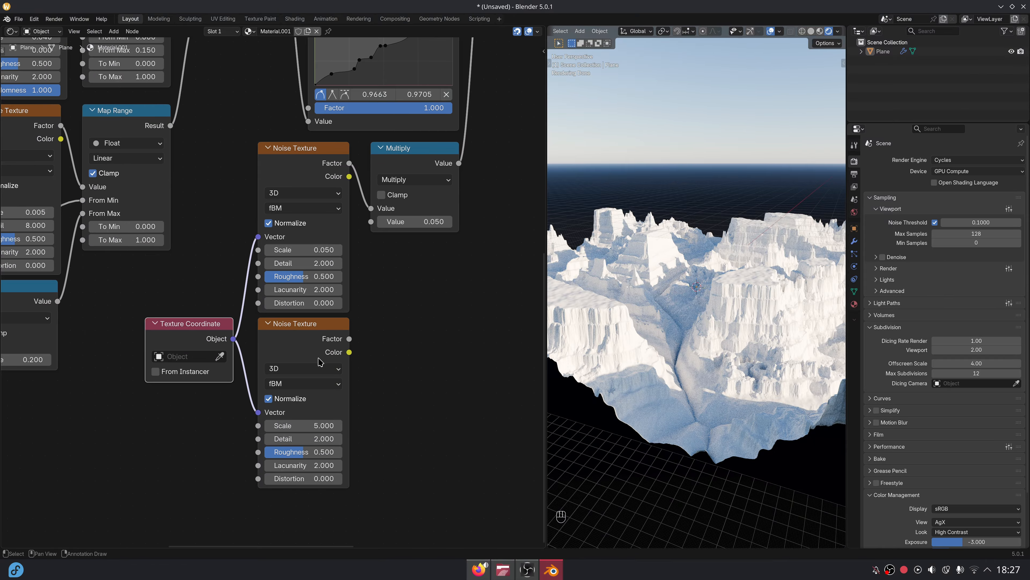
# Set the lower Noise Texture's scale to 0.05 and the upper Noise Texture's distortion to 0.5
pyautogui.click(332, 424)
pyautogui.press('Return')
pyautogui.click(325, 305)
pyautogui.write('.5')
pyautogui.press('Return')
# Add a Map Range node to the lower Noise Texture's Factor output and place it beside that texture
pyautogui.scroll(3, 381, 324)
pyautogui.moveTo(340, 343); pyautogui.dragTo(372, 325)
pyautogui.write('map ran')
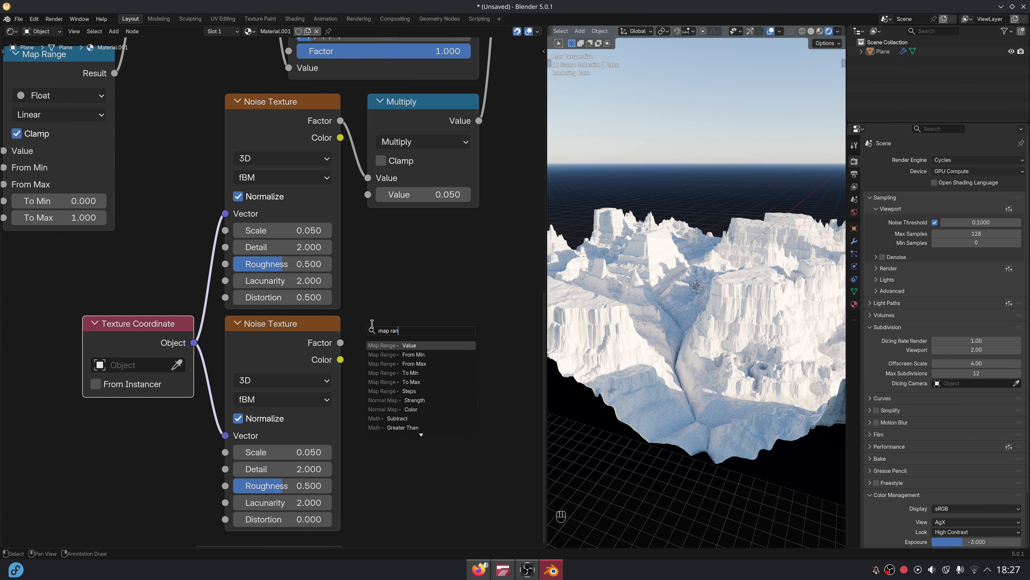
pyautogui.press('Return')
pyautogui.click(372, 323)
pyautogui.moveTo(345, 321); pyautogui.dragTo(303, 263, button='middle')
# Set the new Map Range's From Min to 0.35 and From Max to 0.65
pyautogui.scroll(2, 303, 263)
pyautogui.click(371, 392)
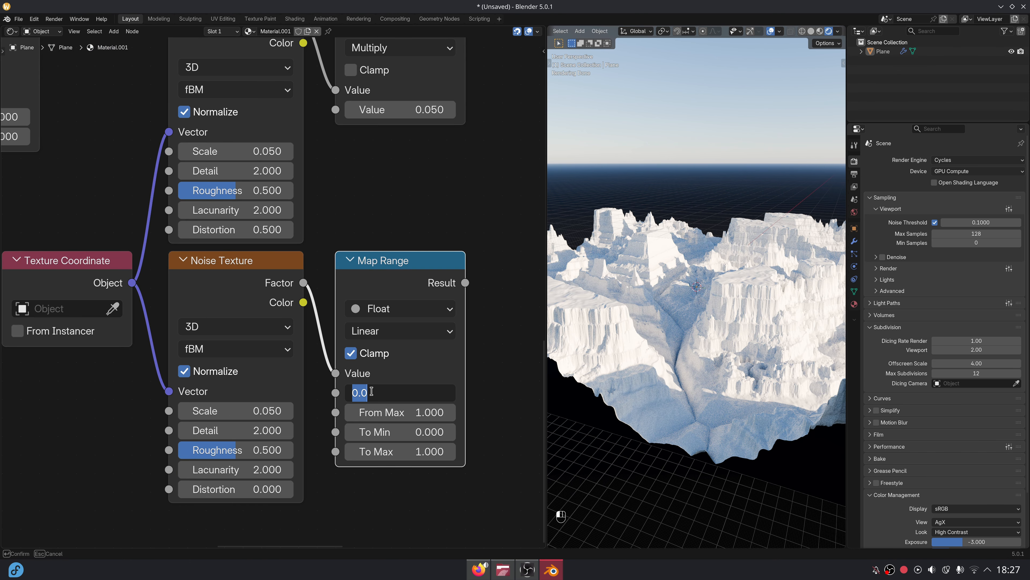
pyautogui.write('.35')
pyautogui.press('Tab')
pyautogui.write('.65')
pyautogui.press('Return')
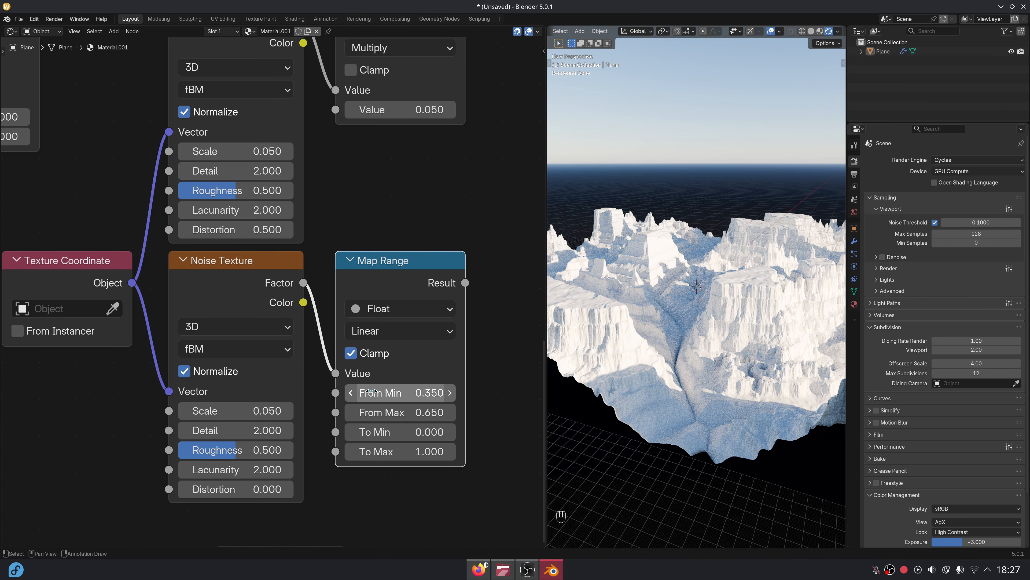
pyautogui.scroll(-2, 375, 384)
pyautogui.moveTo(376, 378); pyautogui.dragTo(326, 366, button='middle')
# Add a Multiply math node to the new Map Range's Result output and collapse it
pyautogui.click(412, 255)
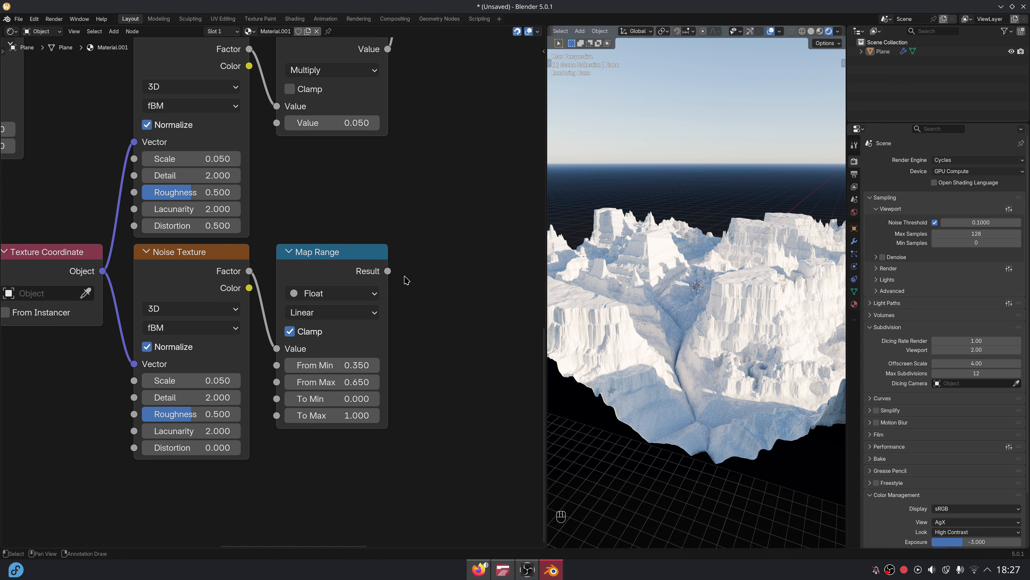
pyautogui.moveTo(388, 271); pyautogui.dragTo(401, 250)
pyautogui.write('mul')
pyautogui.press('Return')
pyautogui.click(413, 250)
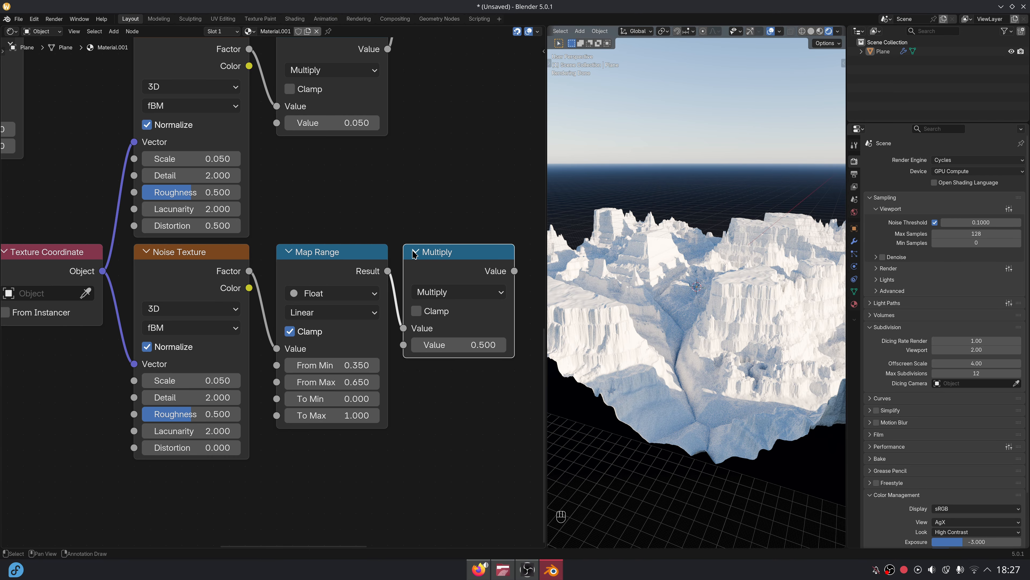
pyautogui.click(414, 252)
pyautogui.moveTo(409, 322); pyautogui.dragTo(402, 225, button='middle')
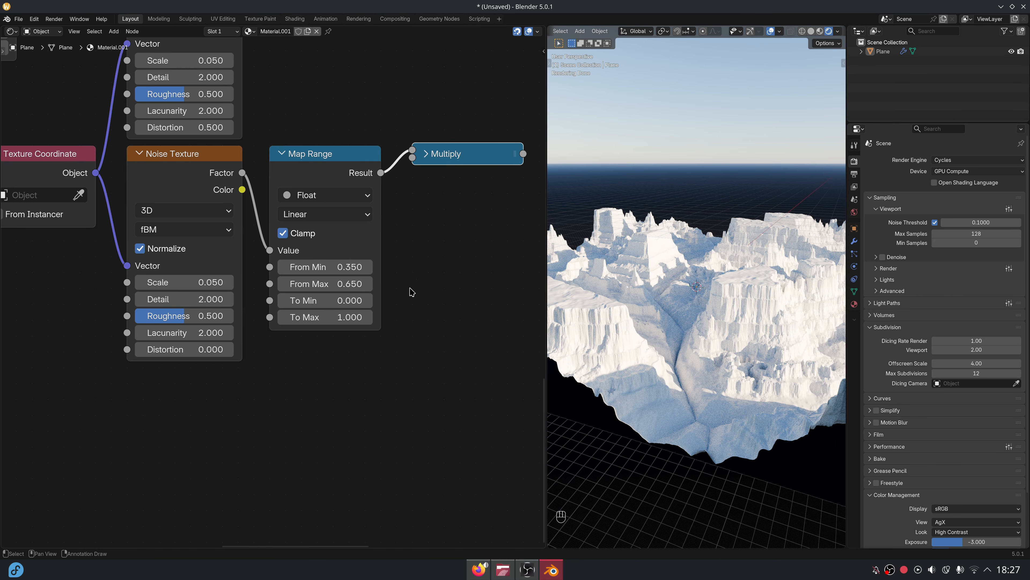
# Add a Noise Texture below the Map Range and connect the Texture Coordinate's Object output to its Vector input
pyautogui.hotkey('shift', 'a')
pyautogui.write('noi')
pyautogui.press('Return')
pyautogui.click(267, 338)
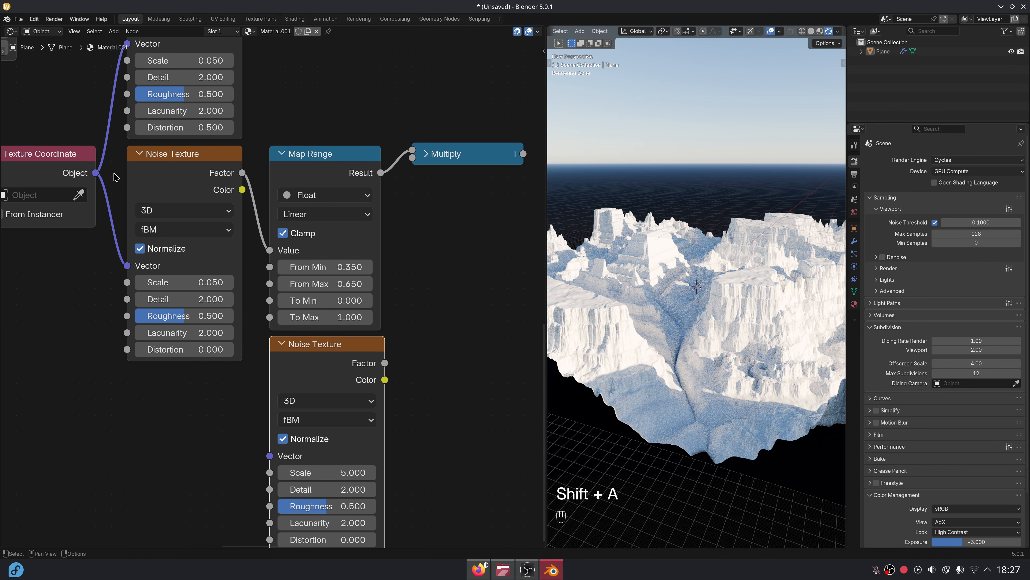
pyautogui.moveTo(95, 173); pyautogui.dragTo(270, 455)
pyautogui.moveTo(269, 455); pyautogui.dragTo(255, 362, button='middle')
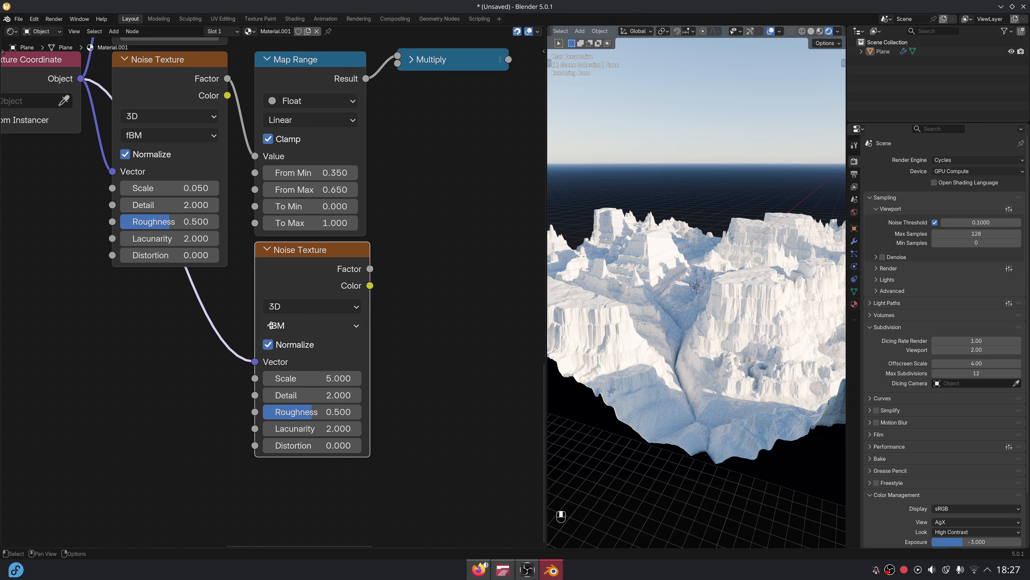
# Set the newest Noise Texture's scale to 2.5 and connect its Factor to the collapsed Multiply's second input
pyautogui.click(333, 382)
pyautogui.write('2.5')
pyautogui.press('Return')
pyautogui.moveTo(379, 343); pyautogui.dragTo(324, 381, button='middle')
pyautogui.moveTo(318, 311); pyautogui.dragTo(347, 116)
# Add a second Multiply node to the collapsed Multiply's output and set its value to 0.01
pyautogui.moveTo(403, 226); pyautogui.dragTo(320, 370, button='middle')
pyautogui.hotkey('shift', 'a')
pyautogui.write('mu')
pyautogui.press('Return')
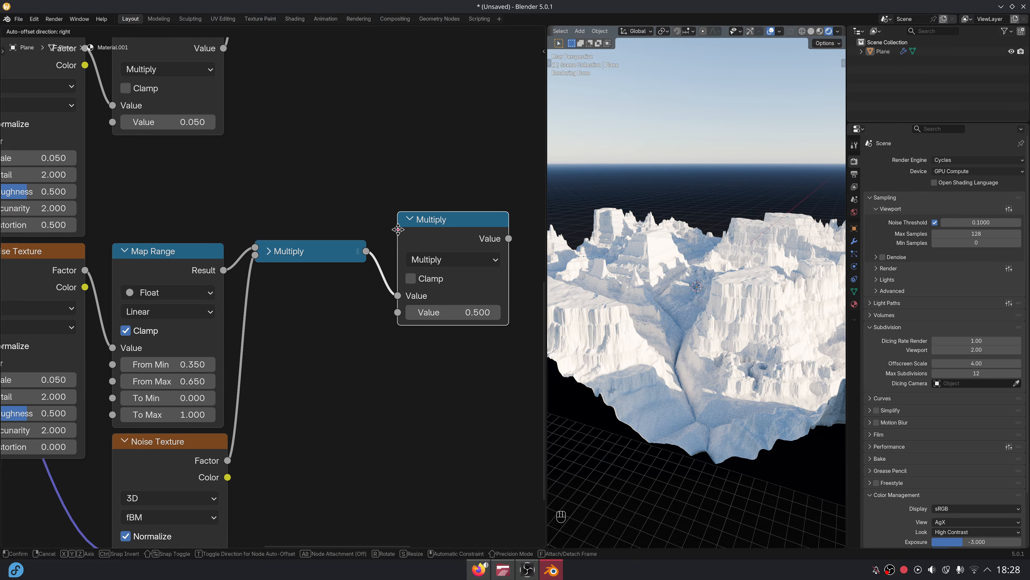
pyautogui.write('01')
pyautogui.press('Return')
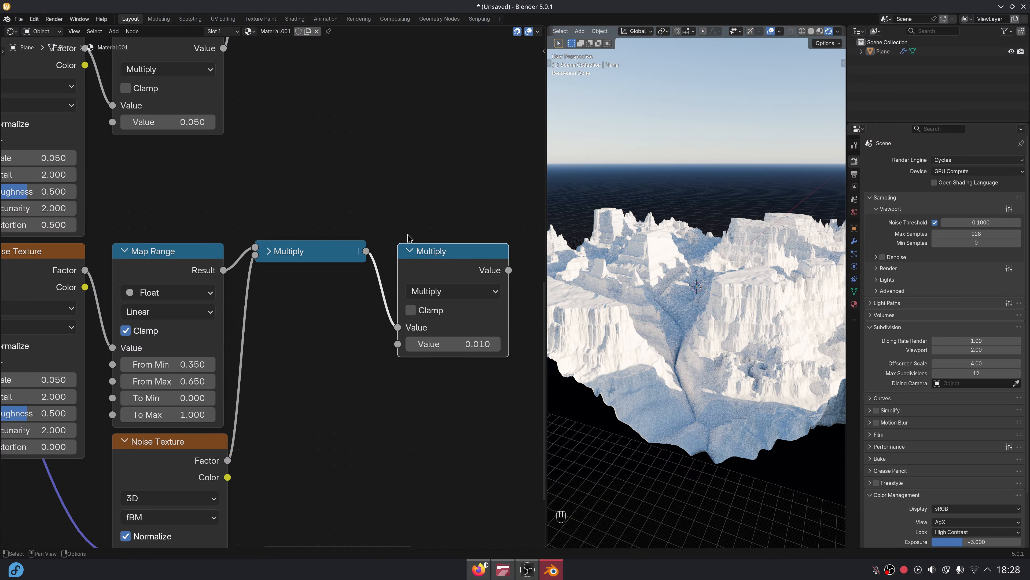
# Insert a duplicate Add node after the first Add and connect the 0.01 Multiply to its second input
pyautogui.scroll(-3, 359, 265)
pyautogui.hotkey('shift', 'd')
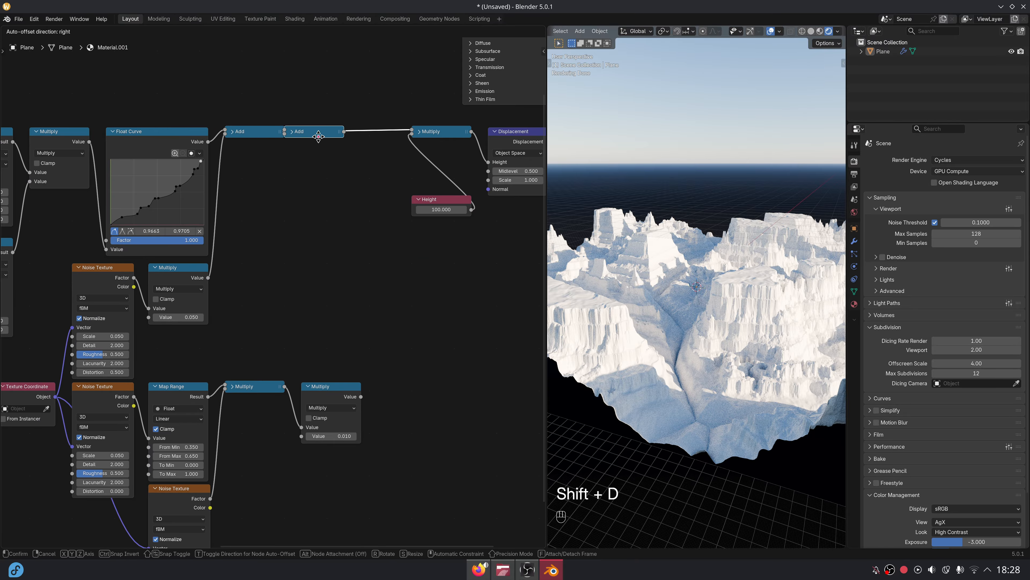
pyautogui.click(334, 140)
pyautogui.moveTo(361, 396); pyautogui.dragTo(304, 137)
pyautogui.scroll(-5, 309, 265)
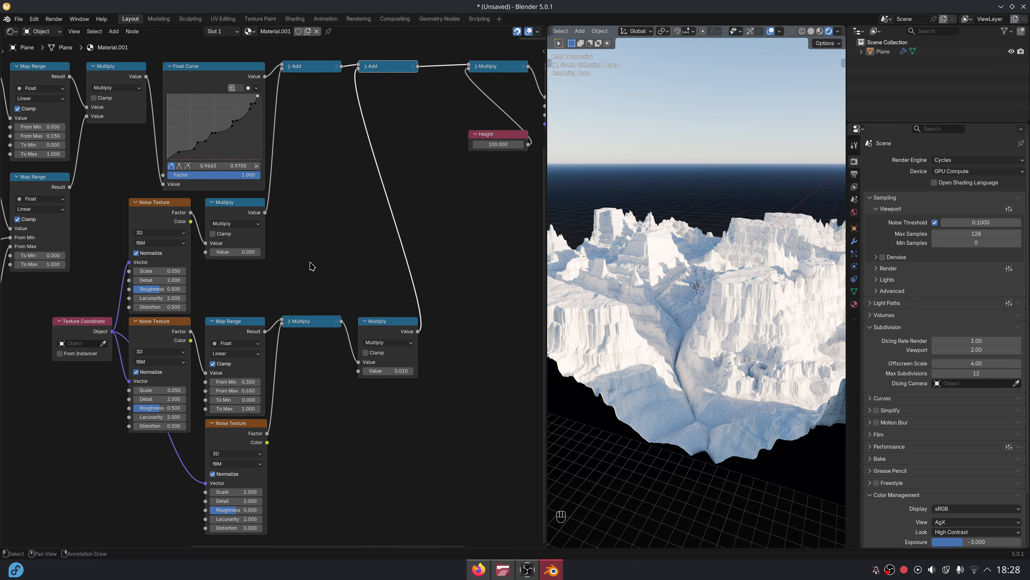
pyautogui.moveTo(357, 244); pyautogui.dragTo(327, 329, button='middle')
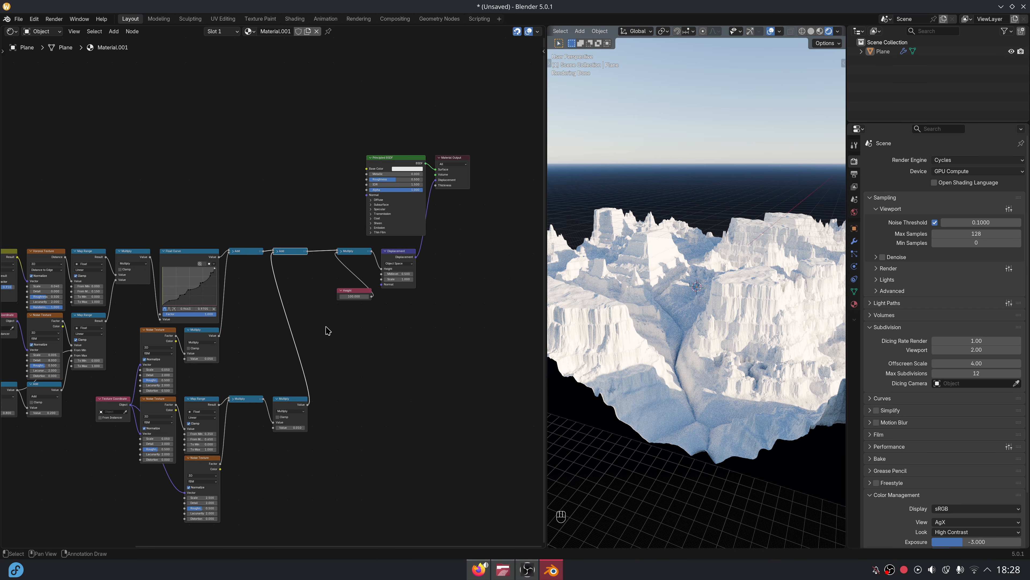
# Shift the height Multiply and Displacement nodes horizontally to even the spacing, and reposition the Height node beneath the chain
pyautogui.scroll(3, 327, 329)
pyautogui.moveTo(429, 317); pyautogui.dragTo(355, 220)
pyautogui.press('g')
pyautogui.press('x')
pyautogui.click(338, 238)
pyautogui.click(345, 290)
pyautogui.press('g')
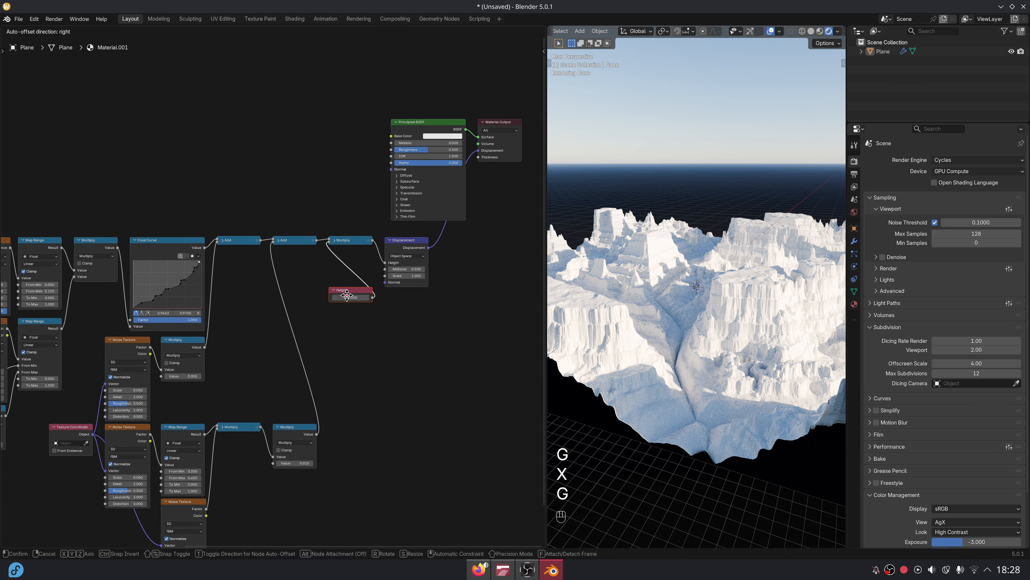
pyautogui.click(295, 259)
# Move the whole displacement node network down to clear space to the left of the Principled BSDF
pyautogui.scroll(-10, 289, 301)
pyautogui.moveTo(234, 268); pyautogui.dragTo(294, 250, button='middle')
pyautogui.moveTo(86, 198); pyautogui.dragTo(395, 433)
pyautogui.press('g')
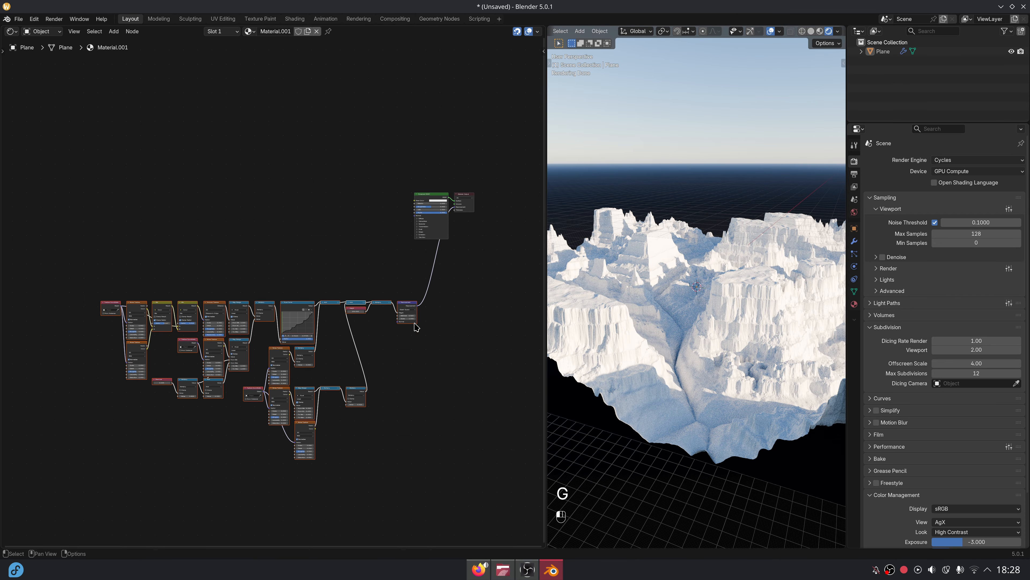
pyautogui.press('g')
pyautogui.click(303, 252)
pyautogui.scroll(2, 324, 313)
pyautogui.moveTo(303, 252); pyautogui.dragTo(321, 316, button='middle')
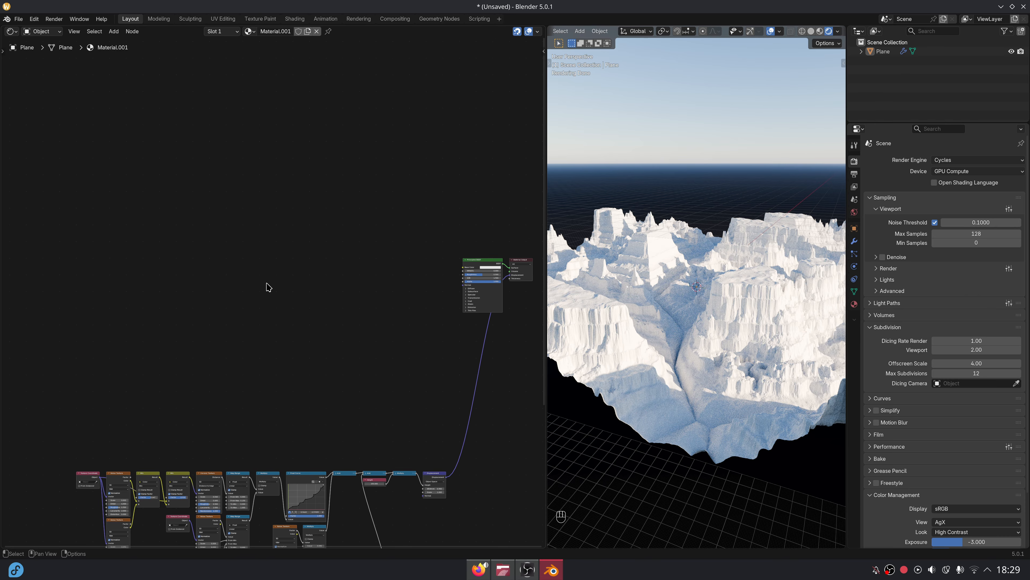
# Add an Object Texture Coordinate node in the cleared space and connect a Separate XYZ node to it
pyautogui.scroll(2, 243, 276)
pyautogui.hotkey('shift', 'a')
pyautogui.write('obje')
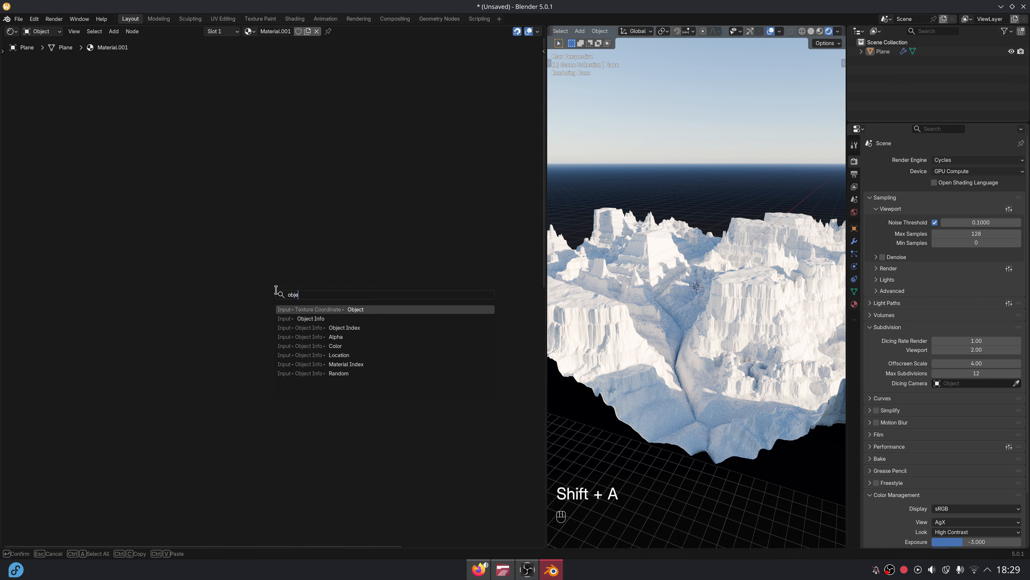
pyautogui.press('Return')
pyautogui.click(211, 274)
pyautogui.scroll(5, 211, 276)
pyautogui.moveTo(192, 271); pyautogui.dragTo(217, 270)
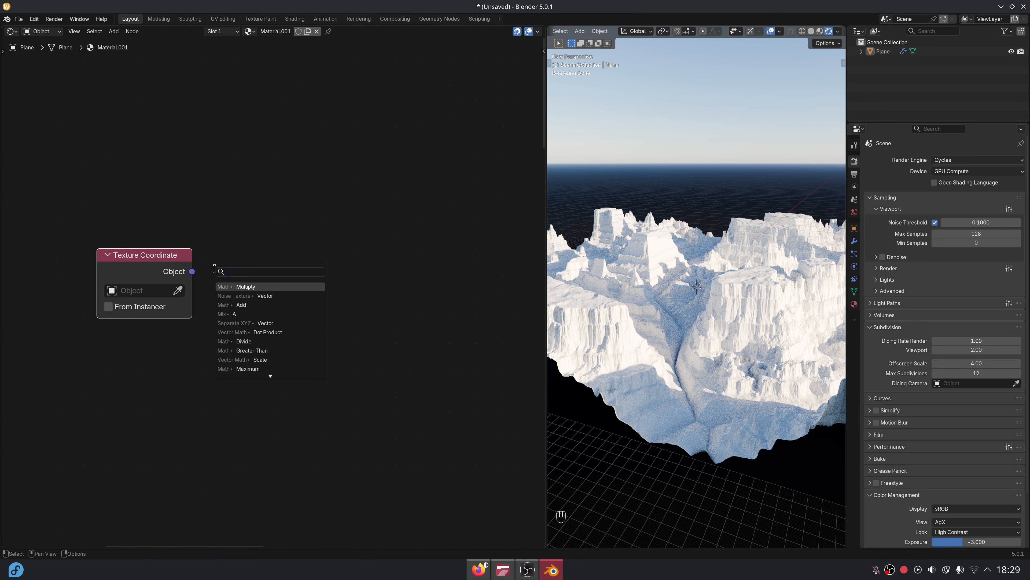
pyautogui.write('separ')
pyautogui.press('Return')
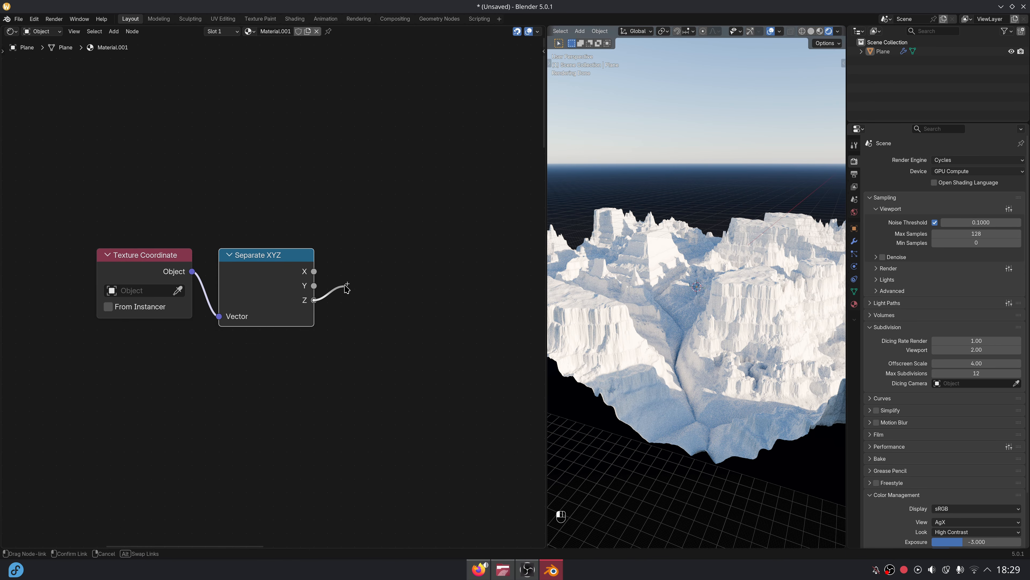
# Add a float Mix node with Separate XYZ's Z output feeding input A, and set its factor to 0.6
pyautogui.moveTo(346, 287); pyautogui.dragTo(346, 288)
pyautogui.write('mix')
pyautogui.press('Return')
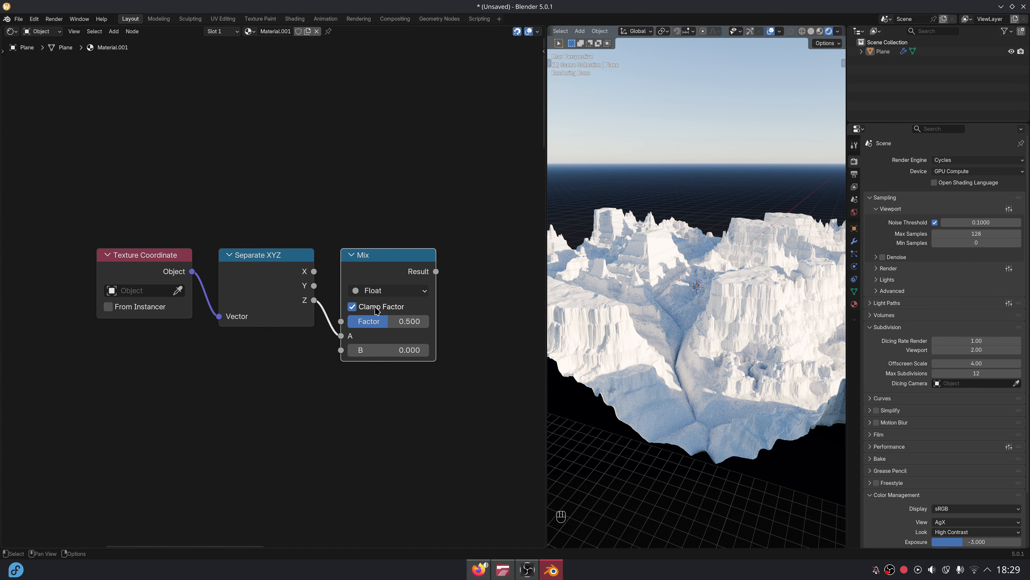
pyautogui.click(390, 317)
pyautogui.write('0.6')
pyautogui.press('Return')
# Add a Noise Texture below Separate XYZ and connect the Texture Coordinate's Object output to its Vector input
pyautogui.hotkey('shift', 'a')
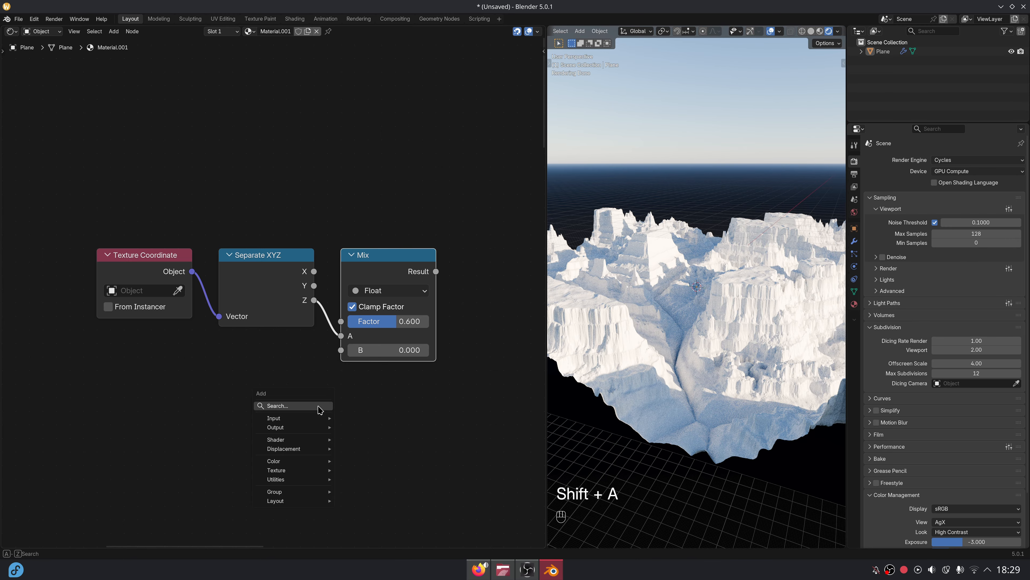
pyautogui.write('noise')
pyautogui.press('Return')
pyautogui.click(230, 342)
pyautogui.moveTo(192, 271); pyautogui.dragTo(222, 442)
pyautogui.rightClick(240, 352)
pyautogui.moveTo(192, 271); pyautogui.dragTo(204, 393)
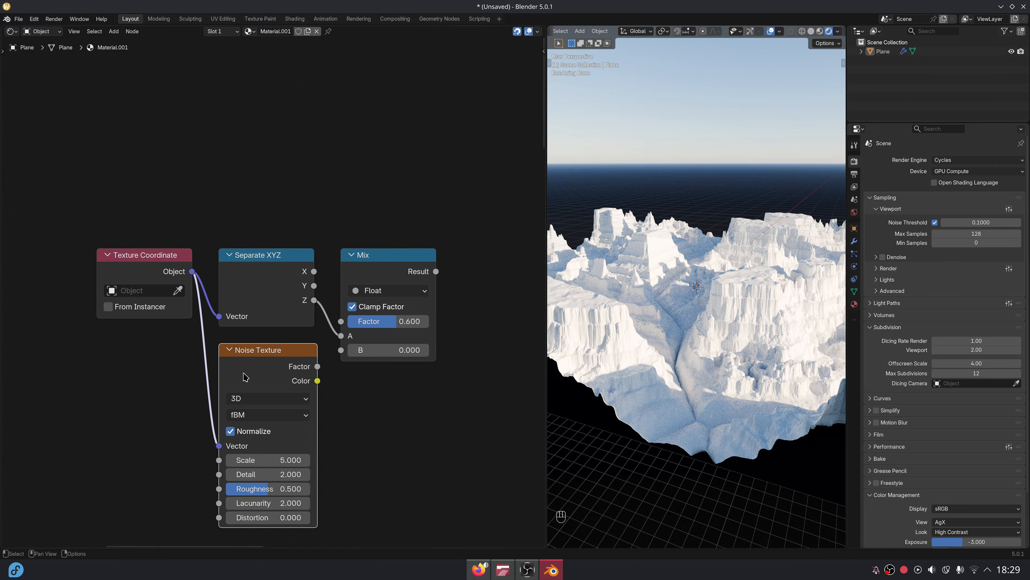
# Set this Noise Texture's scale to 0.1 and roughness to 0.7, and connect its Factor to the Mix node's B input
pyautogui.scroll(1, 245, 377)
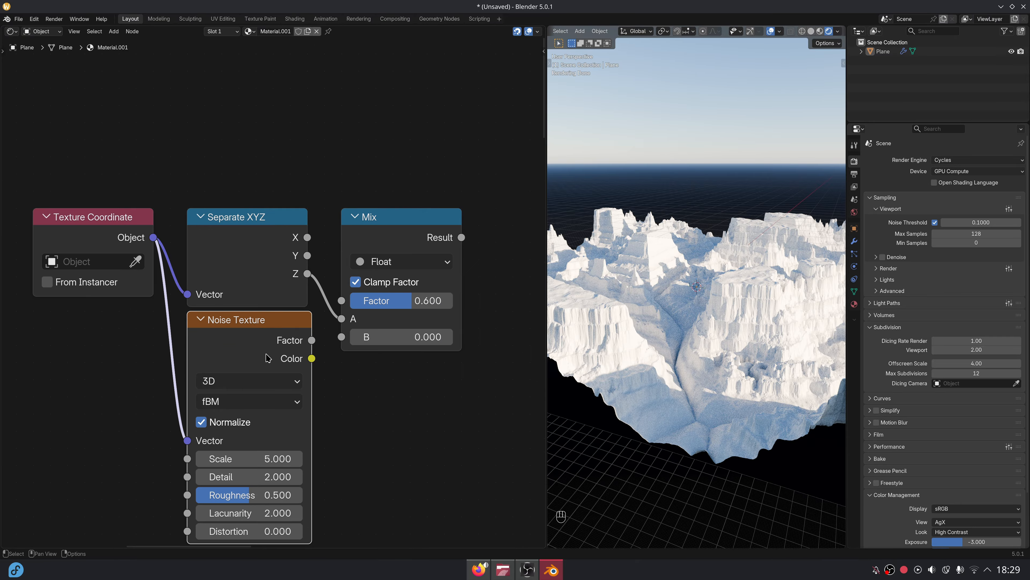
pyautogui.click(256, 462)
pyautogui.write('0.1')
pyautogui.press('Return')
pyautogui.moveTo(328, 443); pyautogui.dragTo(329, 409, button='middle')
pyautogui.moveTo(288, 458); pyautogui.dragTo(288, 457)
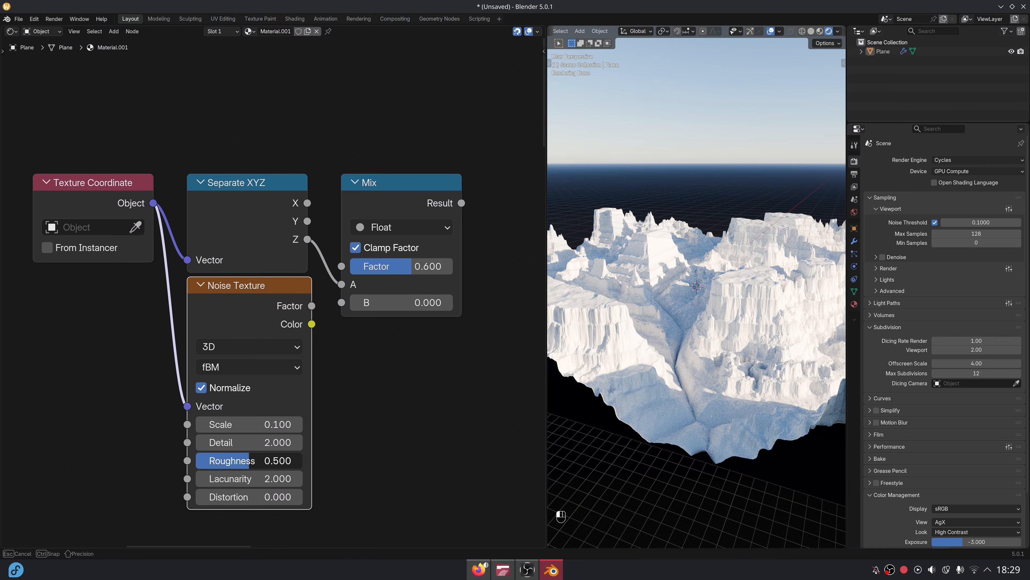
pyautogui.write('0.7')
pyautogui.press('Return')
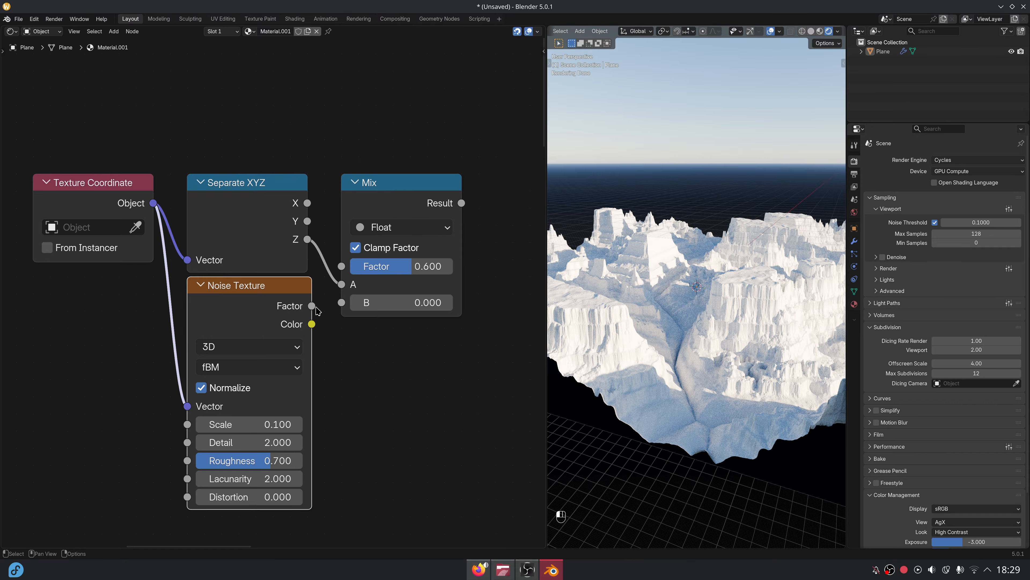
pyautogui.moveTo(348, 313); pyautogui.dragTo(348, 308)
pyautogui.scroll(-2, 365, 284)
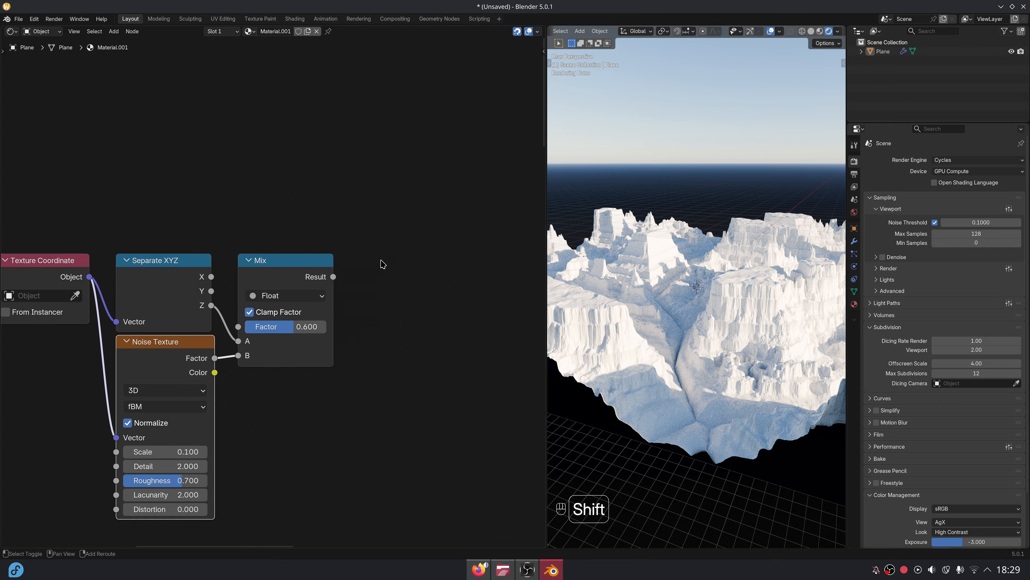
# Add a Noise Texture driven by the Mix node's Result and preview its output on the terrain
pyautogui.hotkey('shift', 'a')
pyautogui.write('noi')
pyautogui.press('Return')
pyautogui.click(354, 259)
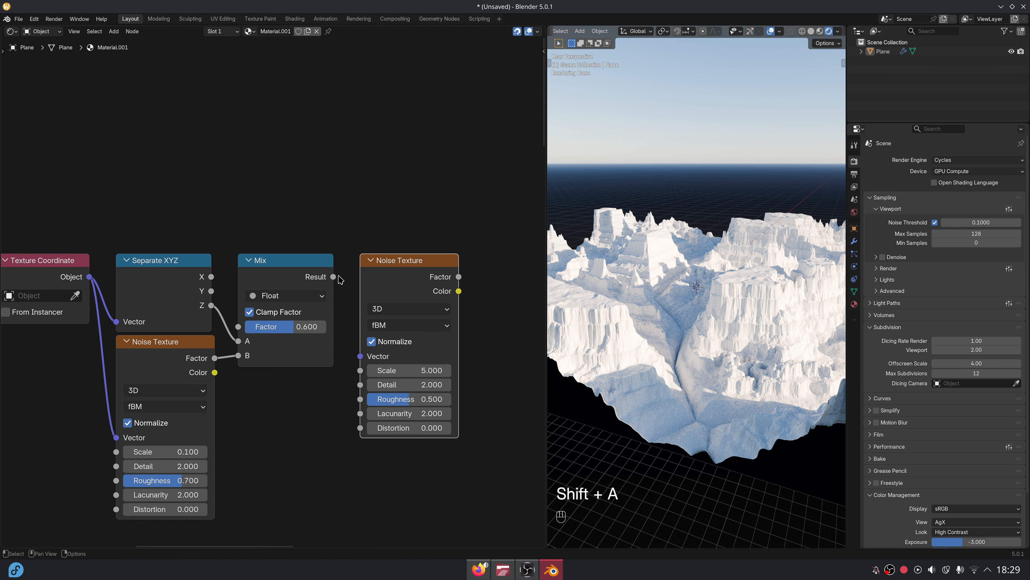
pyautogui.moveTo(334, 277); pyautogui.dragTo(356, 356)
pyautogui.keyDown('ctrl'); pyautogui.keyDown('shift'); pyautogui.click(370, 353); pyautogui.keyUp('shift'); pyautogui.keyUp('ctrl')
pyautogui.moveTo(369, 353); pyautogui.dragTo(341, 351, button='middle')
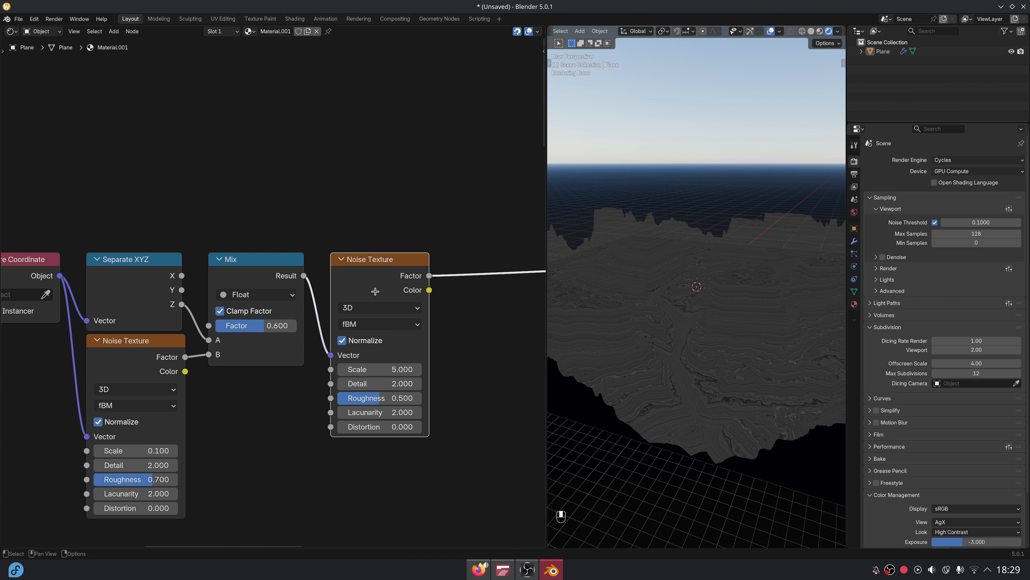
# Set the scale of the previewed Noise Texture to 0.1
pyautogui.scroll(2, 366, 357)
pyautogui.click(359, 390)
pyautogui.write('0.1')
pyautogui.press('Return')
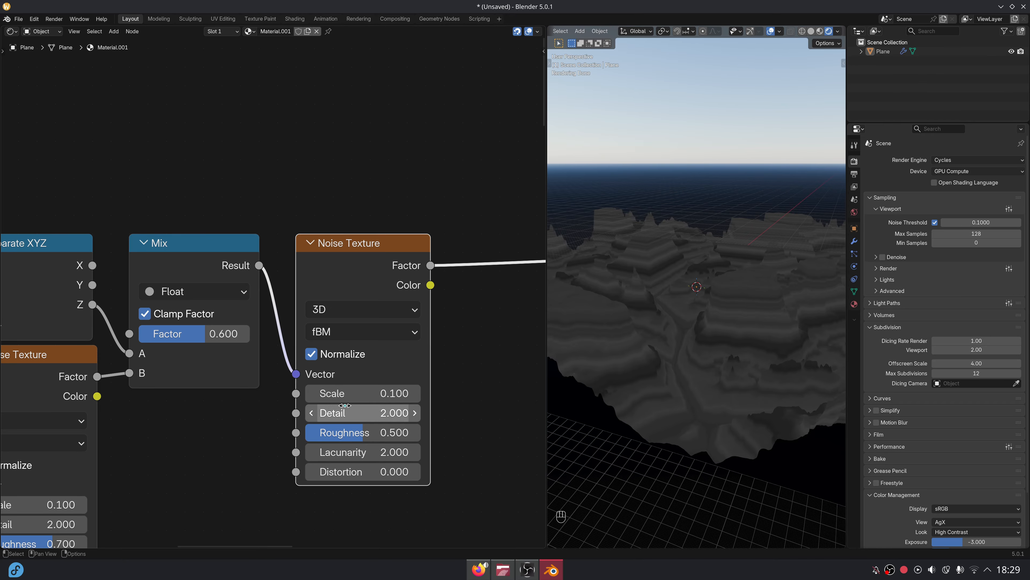
# Add a Color Ramp driven by the Factor output of the 0.1-scale Noise Texture and keep it in the preview chain
pyautogui.moveTo(376, 410); pyautogui.dragTo(258, 401, button='middle')
pyautogui.scroll(-1, 258, 401)
pyautogui.moveTo(310, 268); pyautogui.dragTo(344, 260)
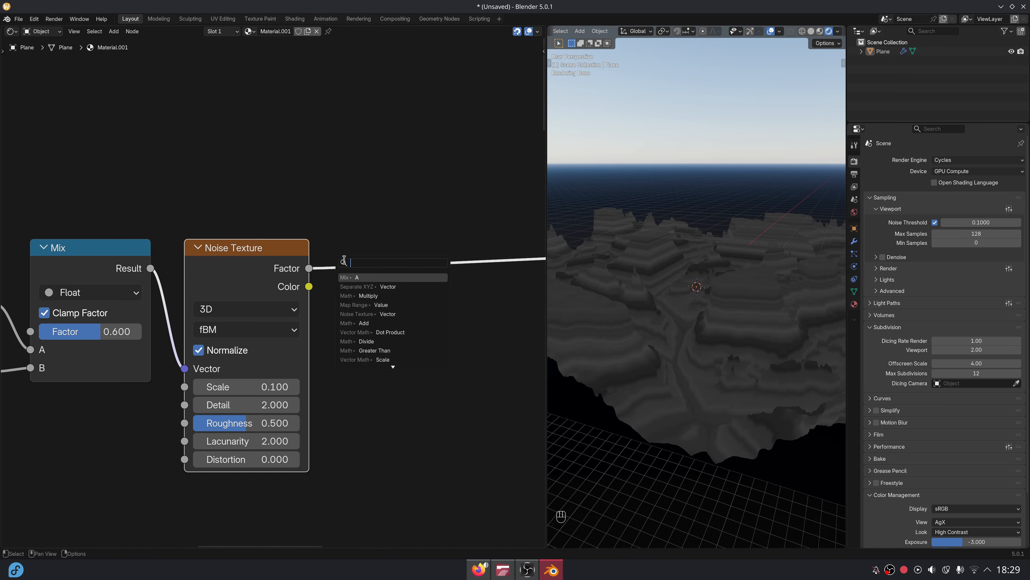
pyautogui.write('color ra')
pyautogui.press('Return')
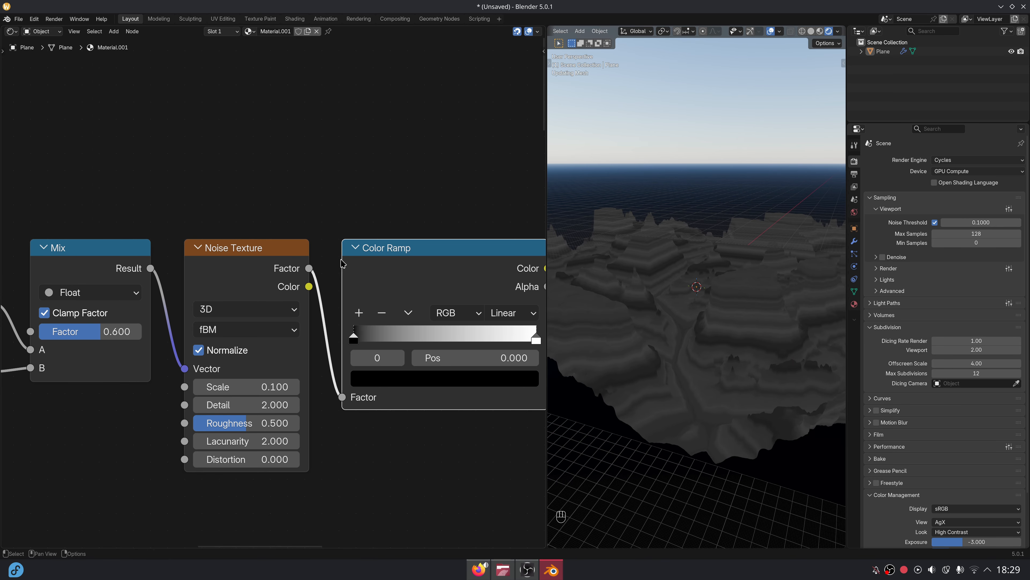
pyautogui.moveTo(404, 303); pyautogui.dragTo(300, 302, button='middle')
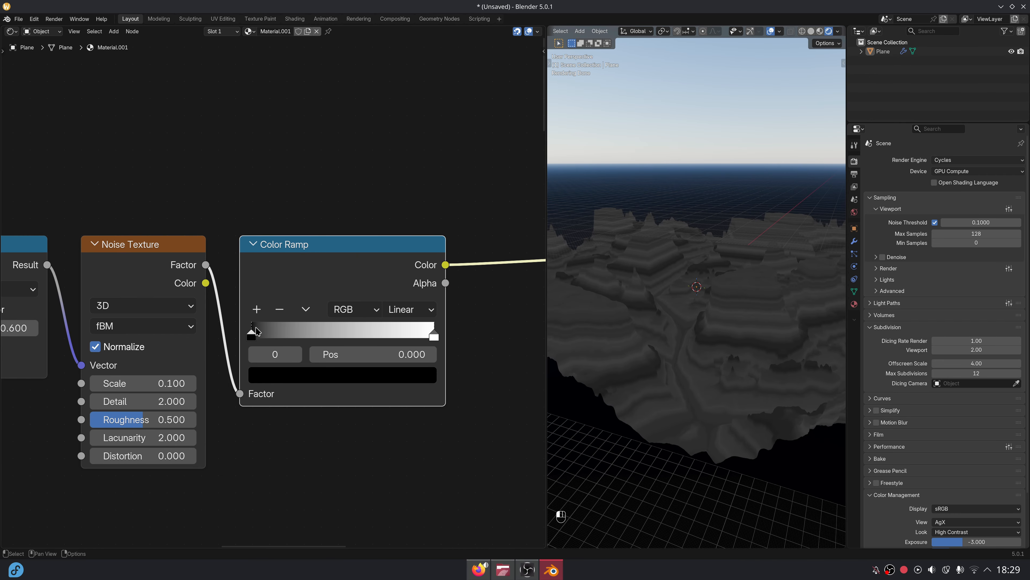
# Move the Color Ramp's black stop toward the middle and color it dark reddish brown with hue 0.036 and saturation 0.666
pyautogui.moveTo(256, 328); pyautogui.dragTo(314, 334)
pyautogui.click(334, 370)
pyautogui.scroll(8, 314, 190)
pyautogui.moveTo(315, 190); pyautogui.dragTo(315, 191)
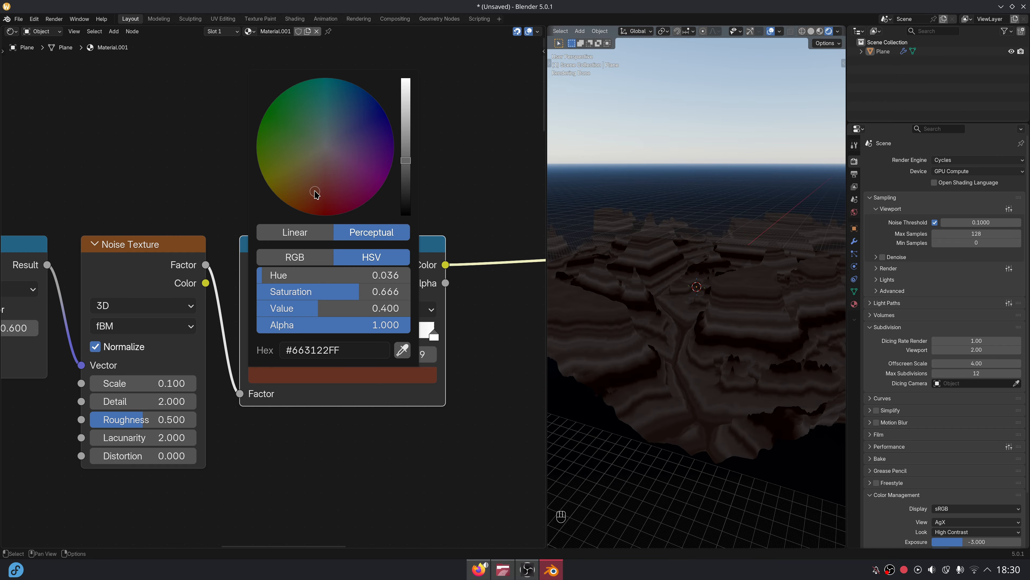
pyautogui.scroll(2, 317, 191)
# Move the Color Ramp's white stop inward toward the middle and set its color to light brown #8C5E3E
pyautogui.moveTo(424, 335); pyautogui.dragTo(380, 334)
pyautogui.click(344, 375)
pyautogui.click(312, 178)
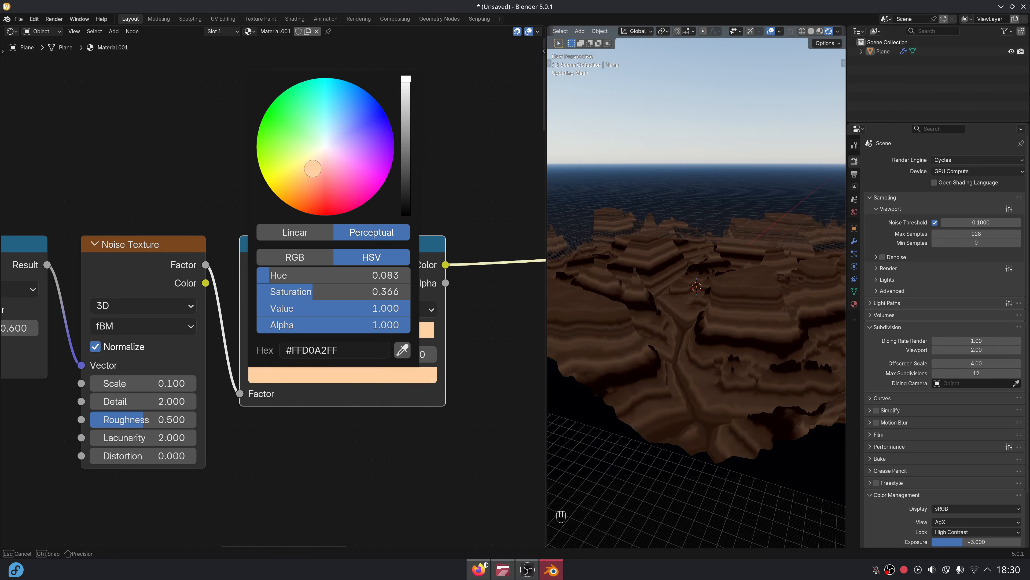
pyautogui.scroll(-5, 312, 180)
pyautogui.scroll(-3, 311, 179)
pyautogui.moveTo(311, 178); pyautogui.dragTo(309, 181)
pyautogui.scroll(-1, 310, 182)
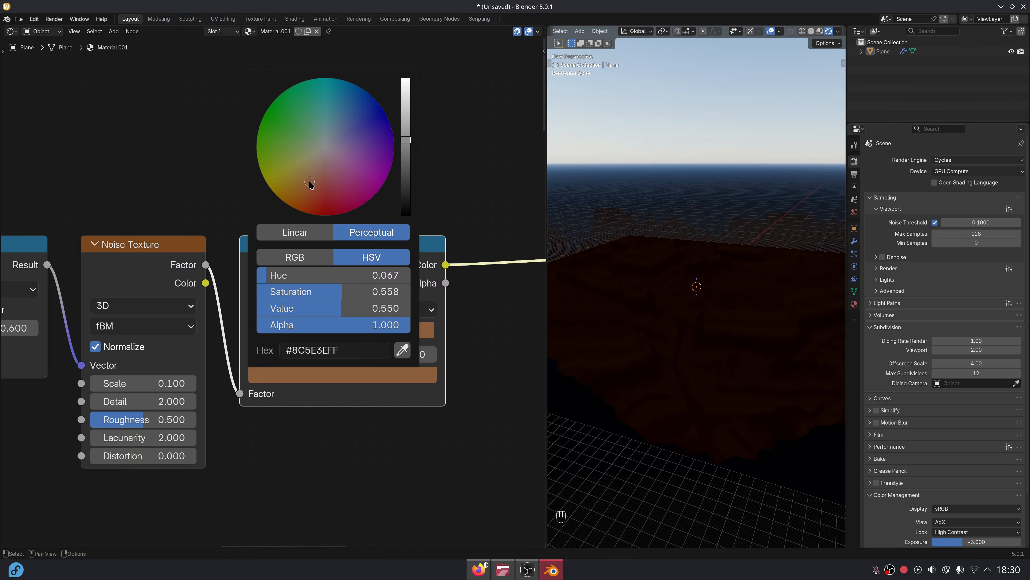
# Add a color stop between the two existing ones, move it to position 0.391 and darken it to dark brown
pyautogui.click(259, 311)
pyautogui.scroll(3, 263, 313)
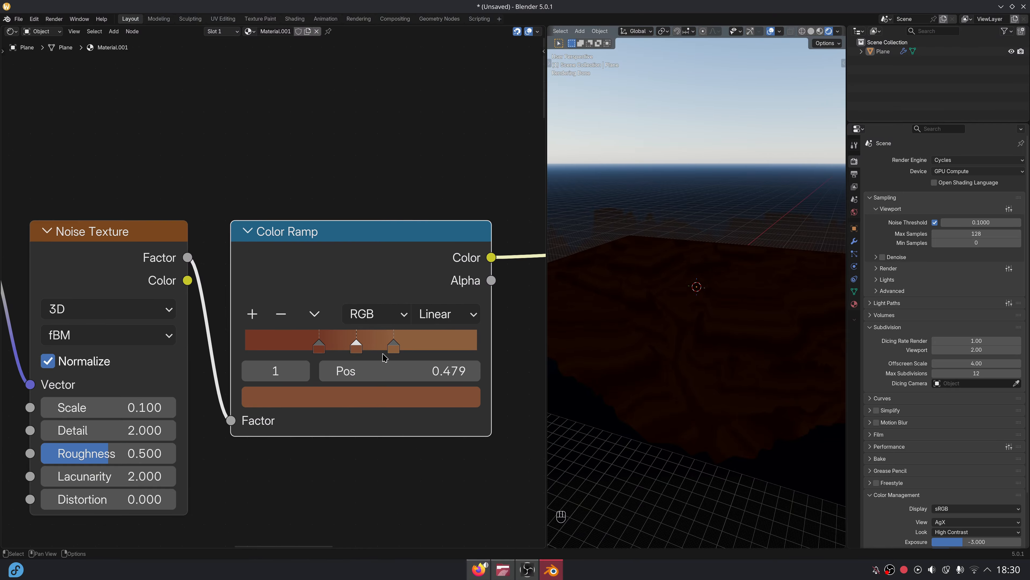
pyautogui.moveTo(339, 343); pyautogui.dragTo(334, 344)
pyautogui.click(337, 405)
pyautogui.scroll(-4, 347, 305)
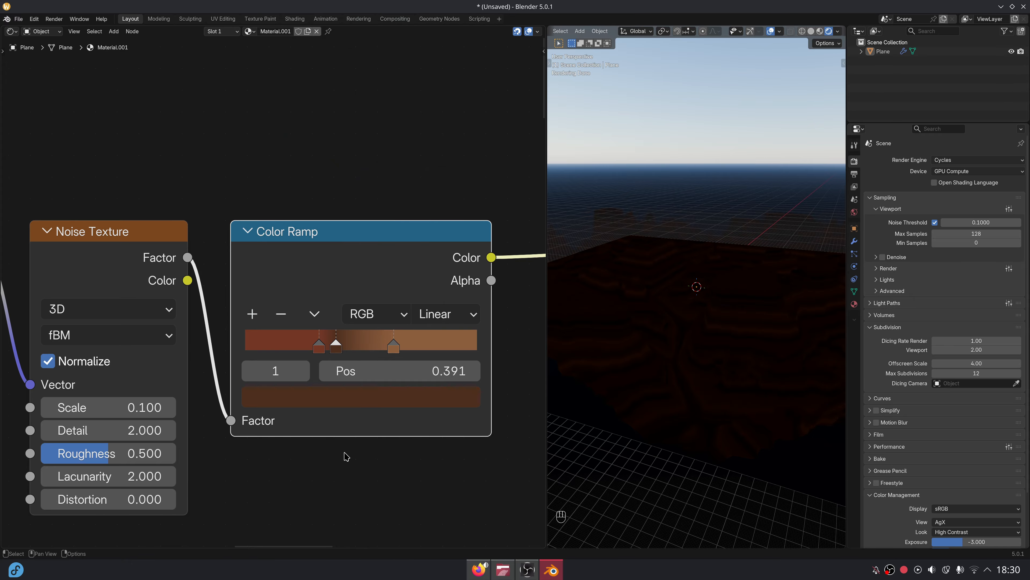
# Add another color stop at position 0.477 and slightly brighten its reddish-brown color
pyautogui.click(361, 396)
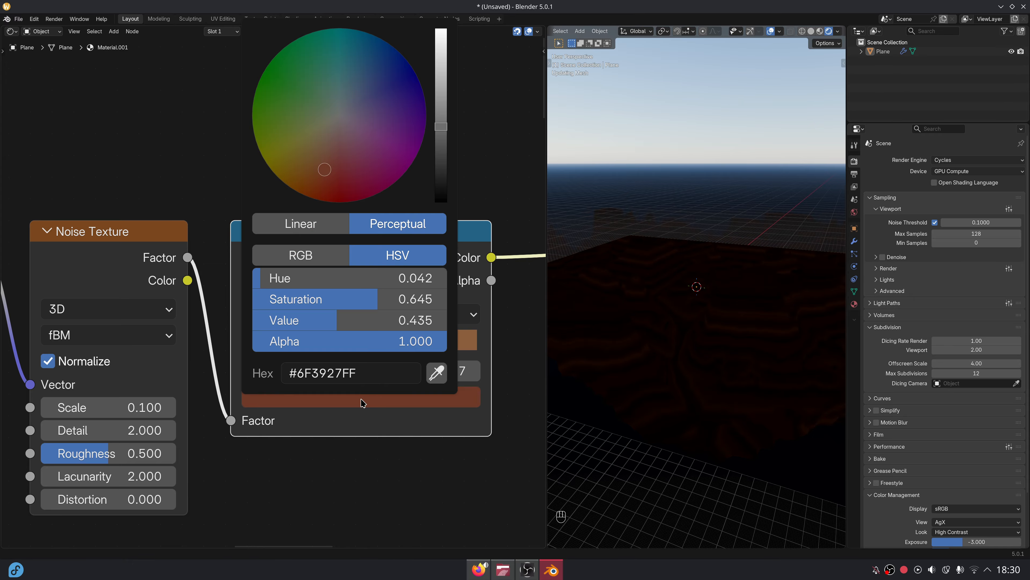
pyautogui.scroll(1, 440, 185)
pyautogui.scroll(-3, 357, 386)
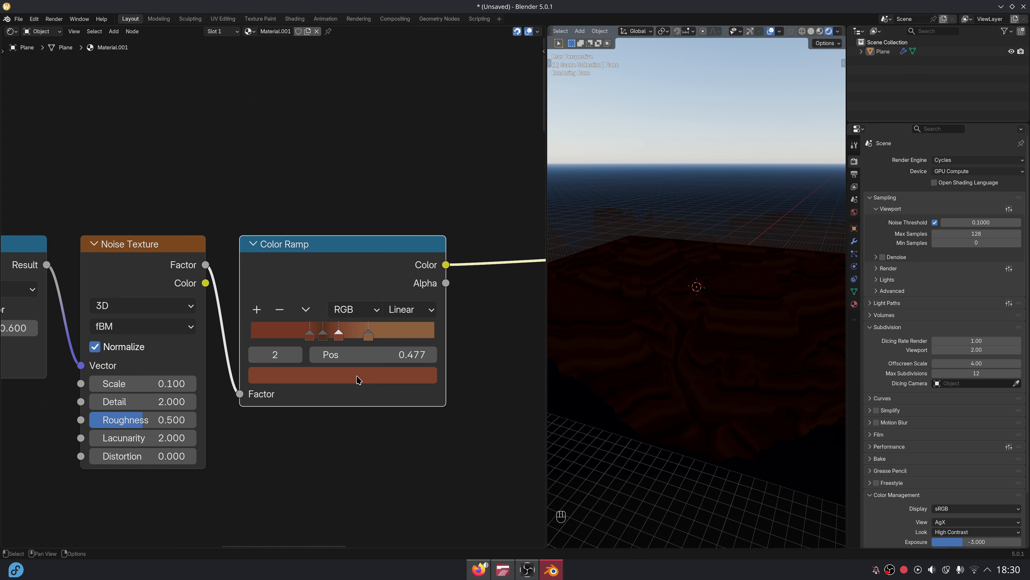
# Add a Mix node, set its data type to Color and insert it on the Color Ramp's output link
pyautogui.scroll(-2, 365, 371)
pyautogui.moveTo(484, 328); pyautogui.dragTo(371, 321, button='middle')
pyautogui.scroll(1, 384, 310)
pyautogui.hotkey('shift', 'a')
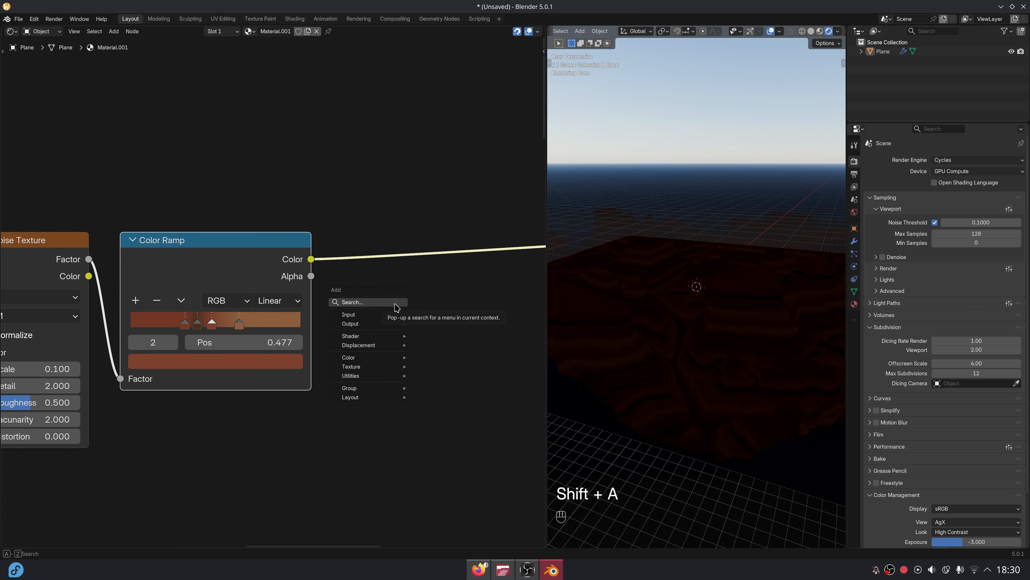
pyautogui.click(396, 308)
pyautogui.write('mix')
pyautogui.press('Return')
pyautogui.click(347, 272)
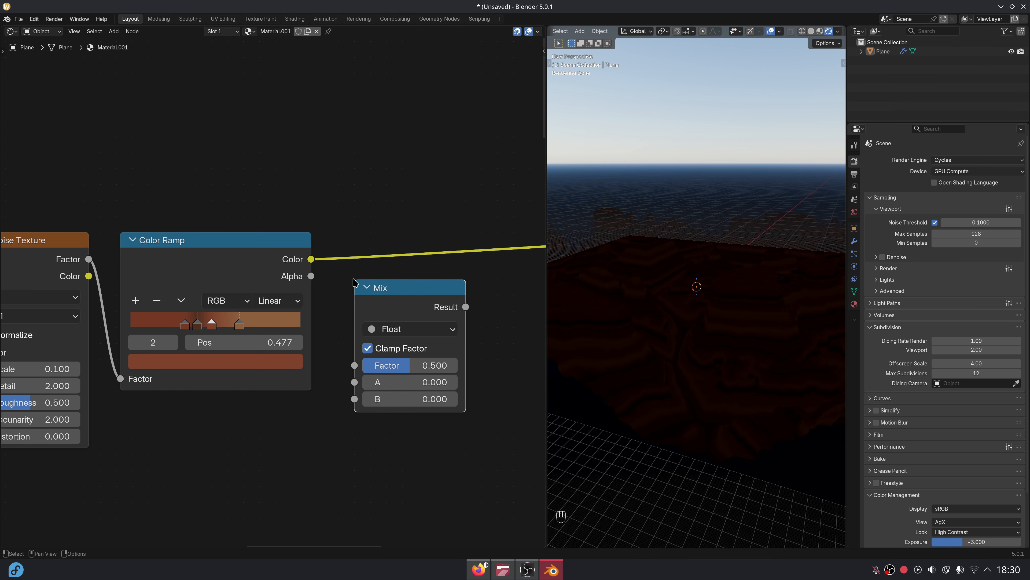
pyautogui.click(409, 329)
pyautogui.click(396, 401)
pyautogui.moveTo(419, 319); pyautogui.dragTo(408, 272)
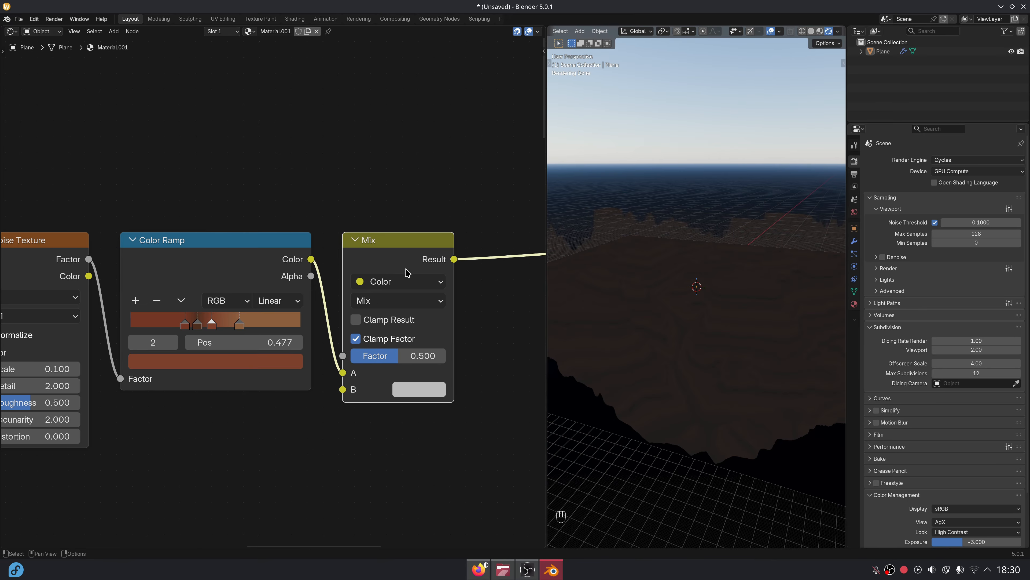
# Set the color management exposure to 0 and preview the Color Ramp's output on the terrain
pyautogui.scroll(-3, 888, 468)
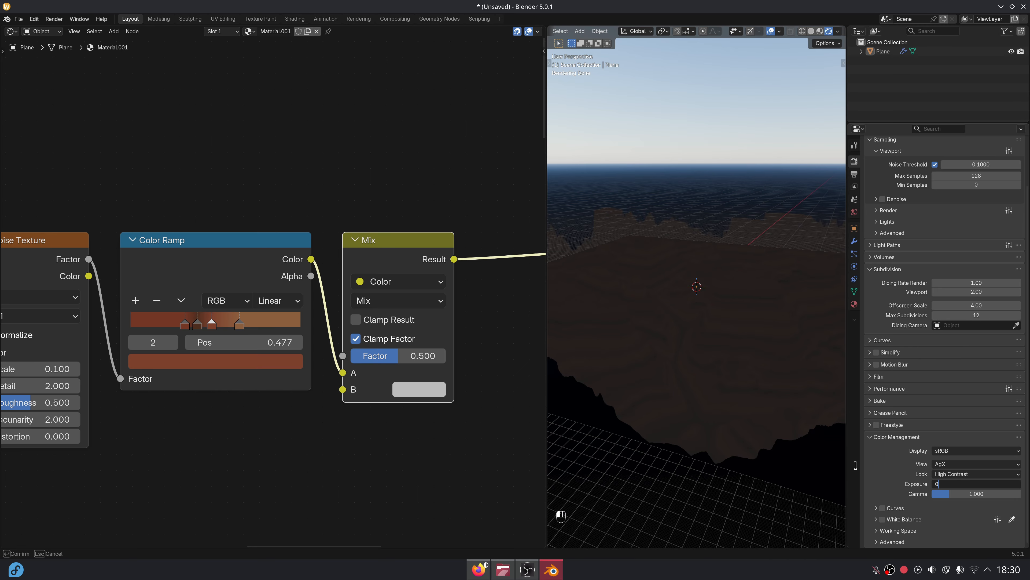
pyautogui.press('Return')
pyautogui.keyDown('ctrl'); pyautogui.keyDown('shift'); pyautogui.click(300, 273); pyautogui.keyUp('shift'); pyautogui.keyUp('ctrl')
pyautogui.moveTo(667, 305); pyautogui.dragTo(769, 314, button='middle')
# Add a Texture Coordinate node with the Object output above the strata Noise Texture
pyautogui.moveTo(377, 274); pyautogui.dragTo(324, 274, button='middle')
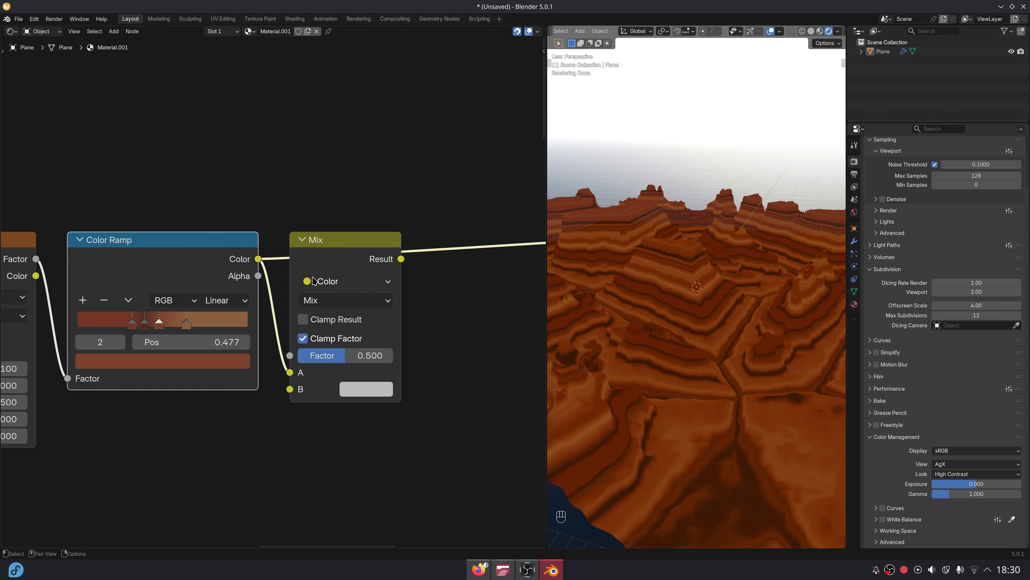
pyautogui.moveTo(226, 148); pyautogui.dragTo(300, 229, button='middle')
pyautogui.scroll(-1, 300, 229)
pyautogui.hotkey('shift', 'a')
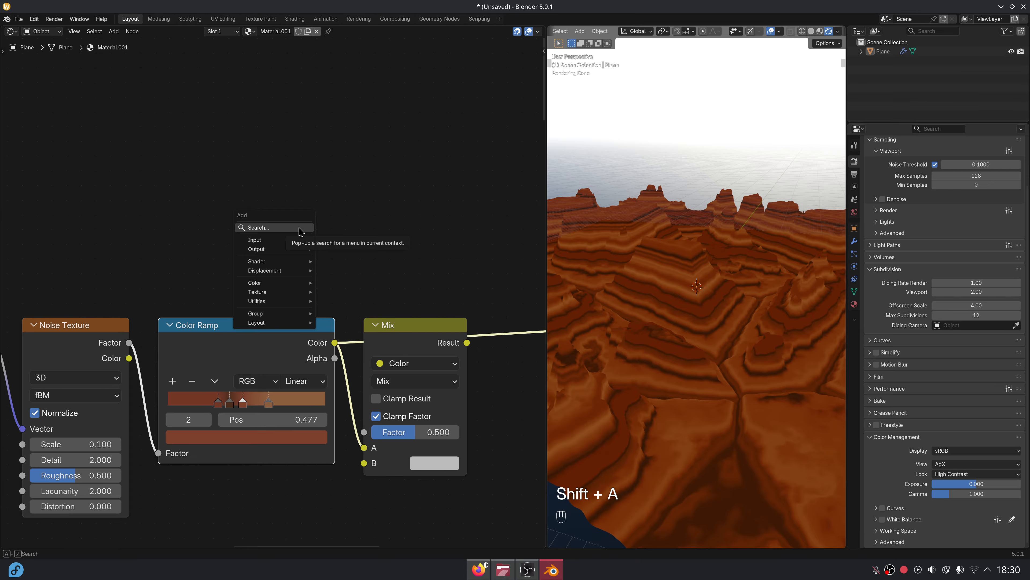
pyautogui.write('objec')
pyautogui.press('Return')
pyautogui.click(2, 188)
# Add a Dot Product node driven by the new Texture Coordinate and set its second vector's Z value to 1
pyautogui.moveTo(110, 211); pyautogui.dragTo(142, 216)
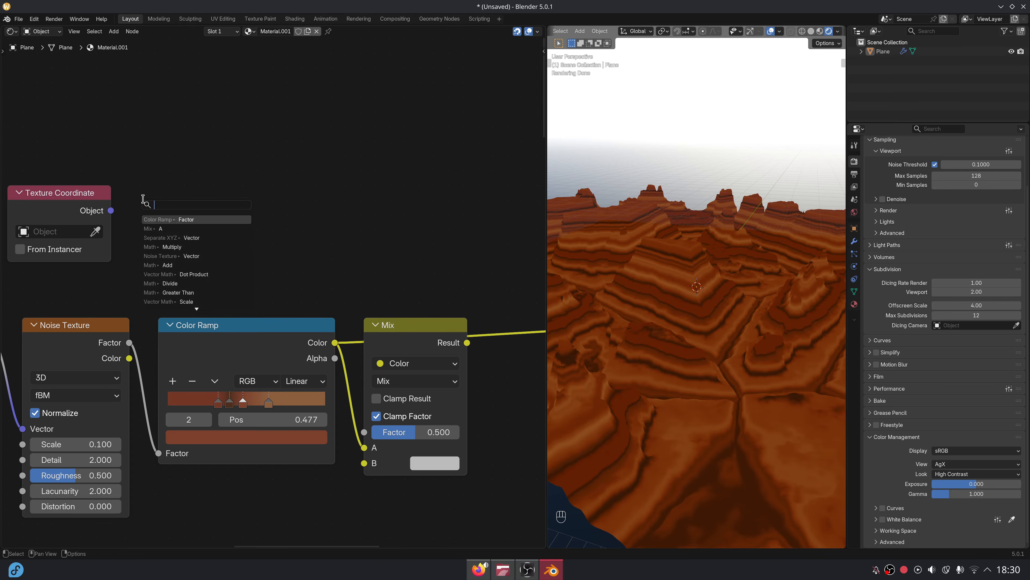
pyautogui.write('dot')
pyautogui.press('Return')
pyautogui.click(131, 185)
pyautogui.click(176, 291)
pyautogui.write('1')
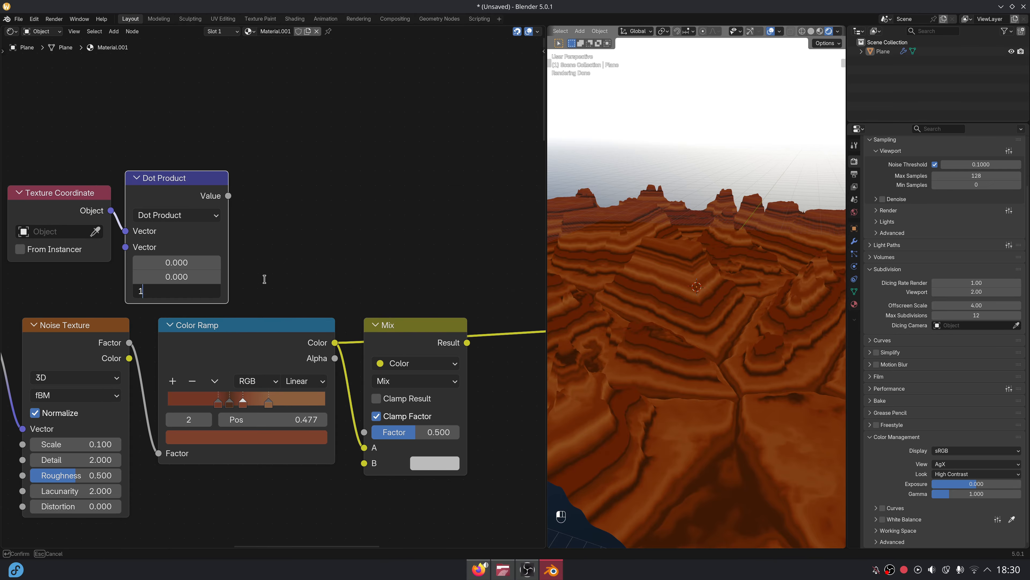
pyautogui.press('Return')
# Add a Map Range node driven by the Dot Product's Value and move the three upper nodes clear of the Color Ramp
pyautogui.moveTo(86, 205); pyautogui.dragTo(71, 191)
pyautogui.moveTo(229, 196); pyautogui.dragTo(271, 178)
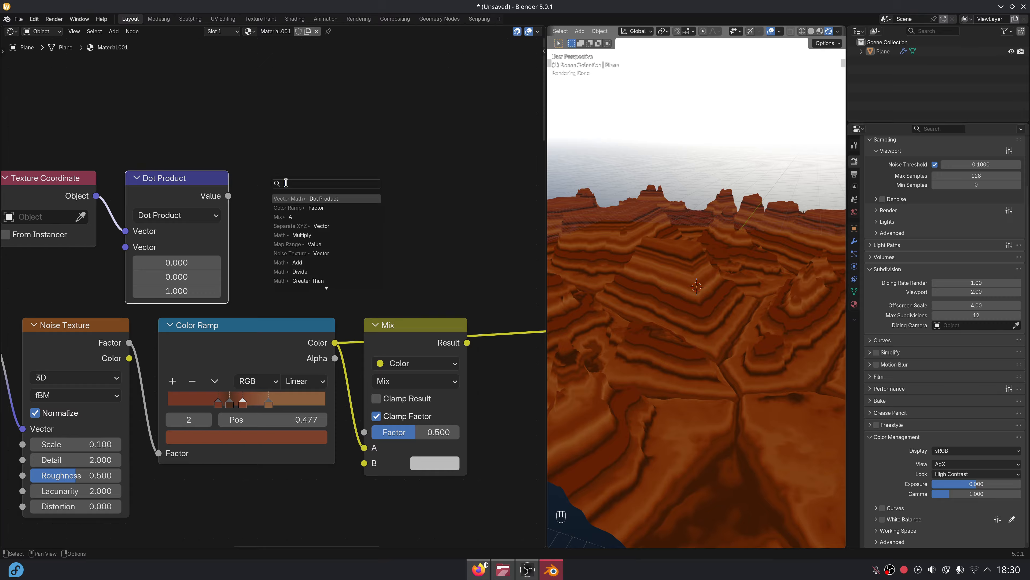
pyautogui.write('map')
pyautogui.press('Return')
pyautogui.moveTo(77, 130); pyautogui.dragTo(293, 216)
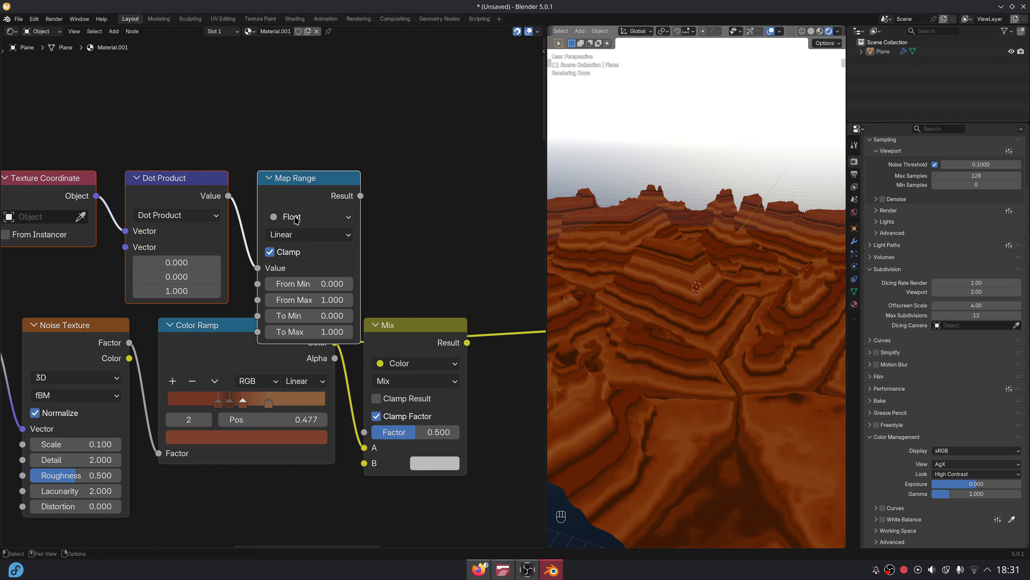
pyautogui.press('g')
pyautogui.click(263, 170)
pyautogui.click(401, 220)
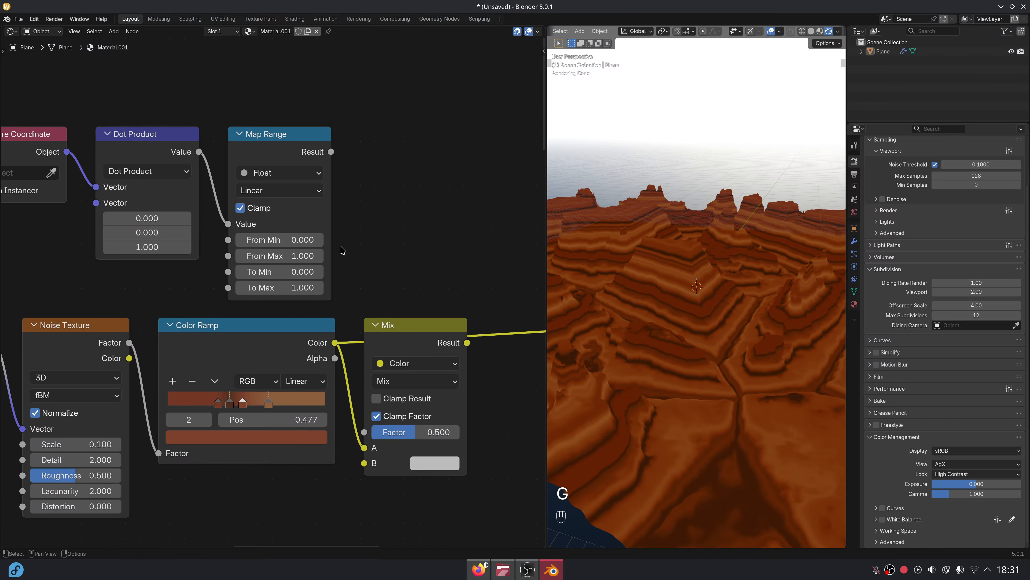
# Set the Map Range's From Min to 0.8 and preview its result on the terrain
pyautogui.click(301, 240)
pyautogui.write('.8')
pyautogui.press('Return')
pyautogui.keyDown('ctrl'); pyautogui.keyDown('shift'); pyautogui.click(317, 157); pyautogui.keyUp('shift'); pyautogui.keyUp('ctrl')
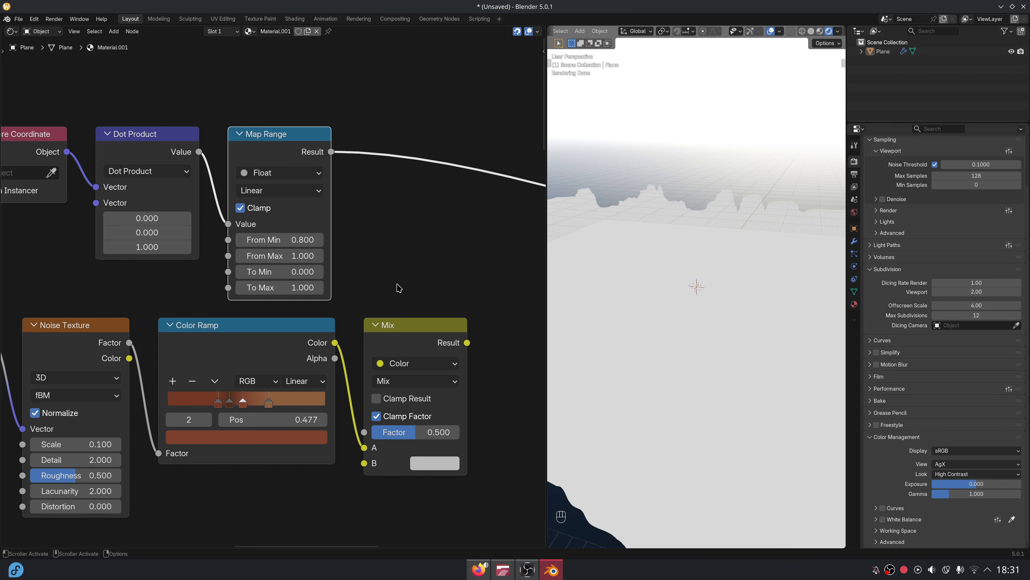
# Replace the Dot Product's Texture Coordinate node with a new one and connect its Normal output to the first Vector input
pyautogui.scroll(-2, 278, 229)
pyautogui.moveTo(278, 230); pyautogui.dragTo(321, 229, button='middle')
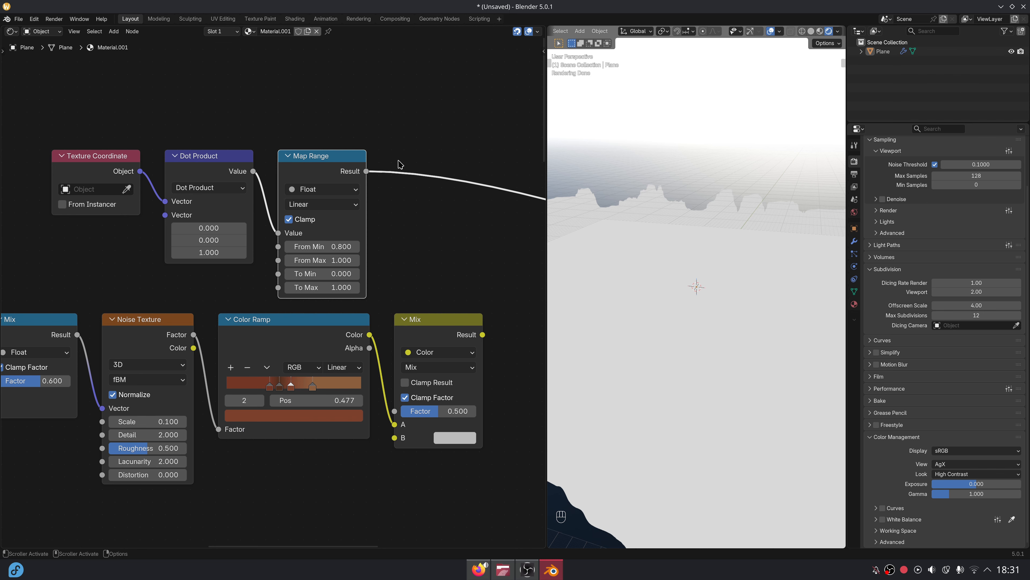
pyautogui.moveTo(229, 115); pyautogui.dragTo(286, 149, button='middle')
pyautogui.click(179, 203)
pyautogui.press('Delete')
pyautogui.hotkey('shift', 'a')
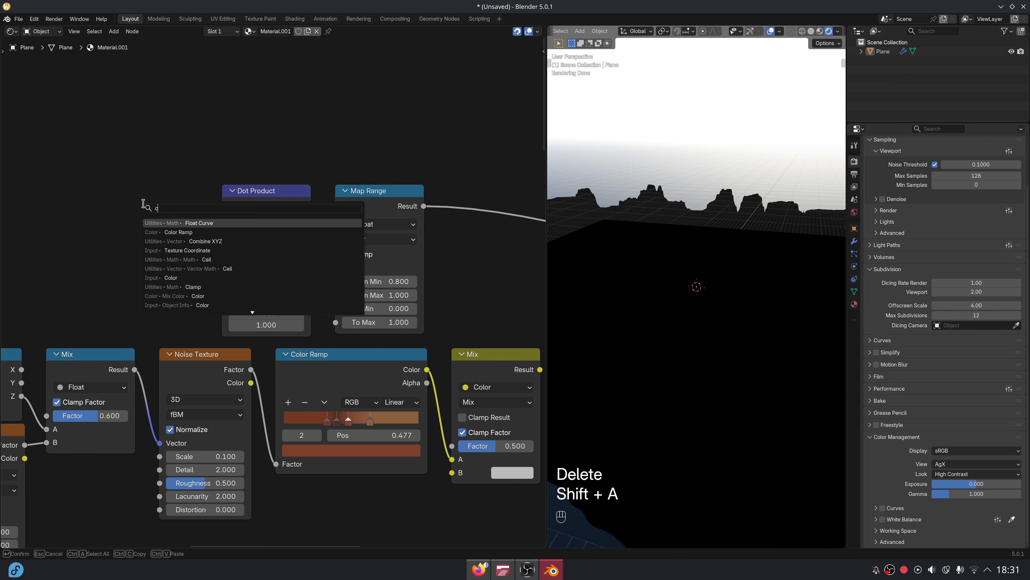
pyautogui.write('coord')
pyautogui.press('Return')
pyautogui.click(196, 241)
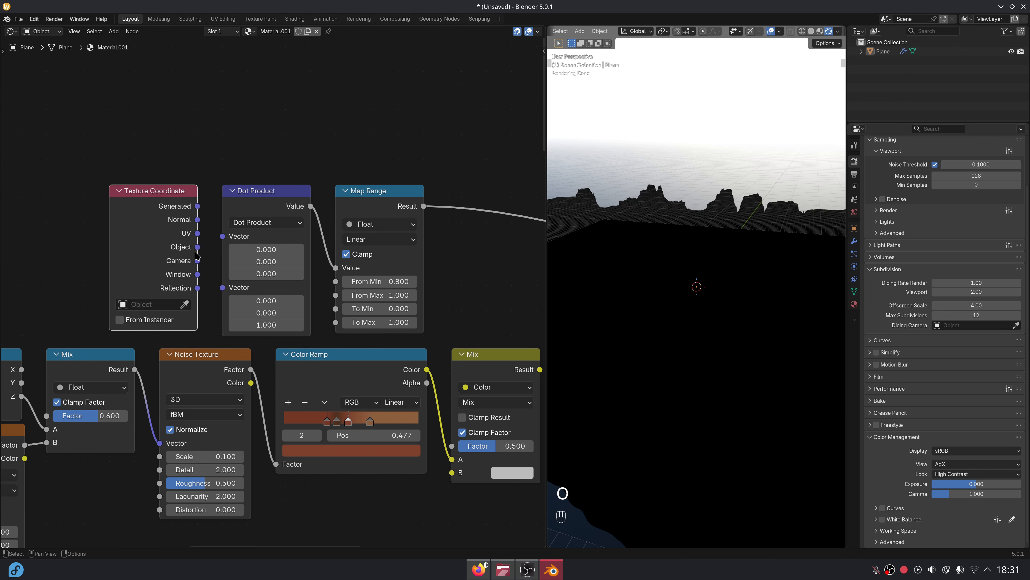
pyautogui.moveTo(211, 237); pyautogui.dragTo(222, 236)
# Connect the Map Range's Result to the Color Mix node's Factor and preview the Mix node on the terrain
pyautogui.moveTo(370, 253); pyautogui.dragTo(277, 211, button='middle')
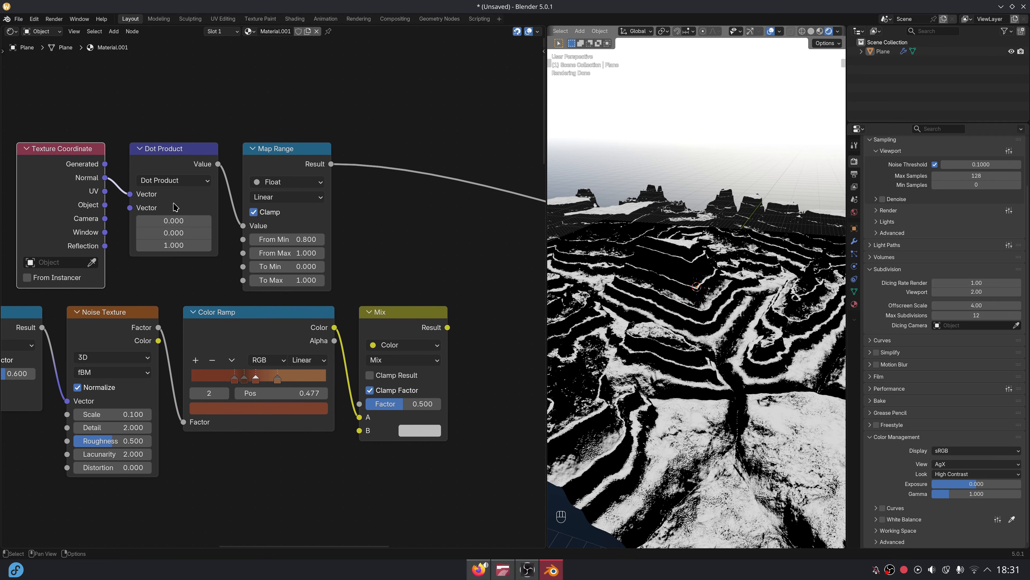
pyautogui.moveTo(345, 213); pyautogui.dragTo(309, 202, button='middle')
pyautogui.moveTo(339, 238); pyautogui.dragTo(336, 185, button='middle')
pyautogui.moveTo(292, 99); pyautogui.dragTo(320, 338)
pyautogui.keyDown('shift'); pyautogui.scroll(-3, 316, 307); pyautogui.keyUp('shift')
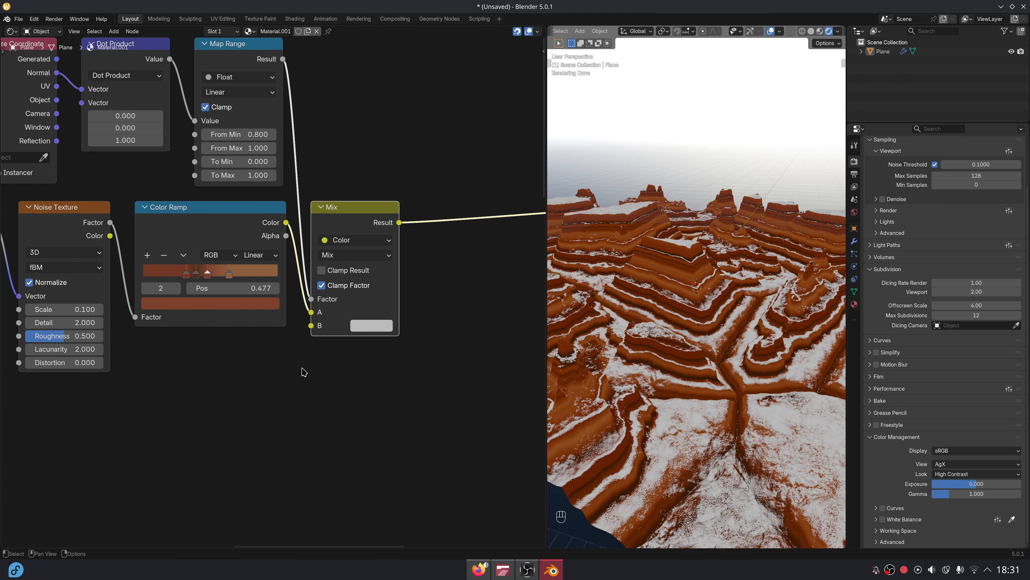
# Duplicate the strata's Object Texture Coordinate node below the chain and connect it to a new Noise Texture
pyautogui.moveTo(254, 312); pyautogui.dragTo(388, 269, button='middle')
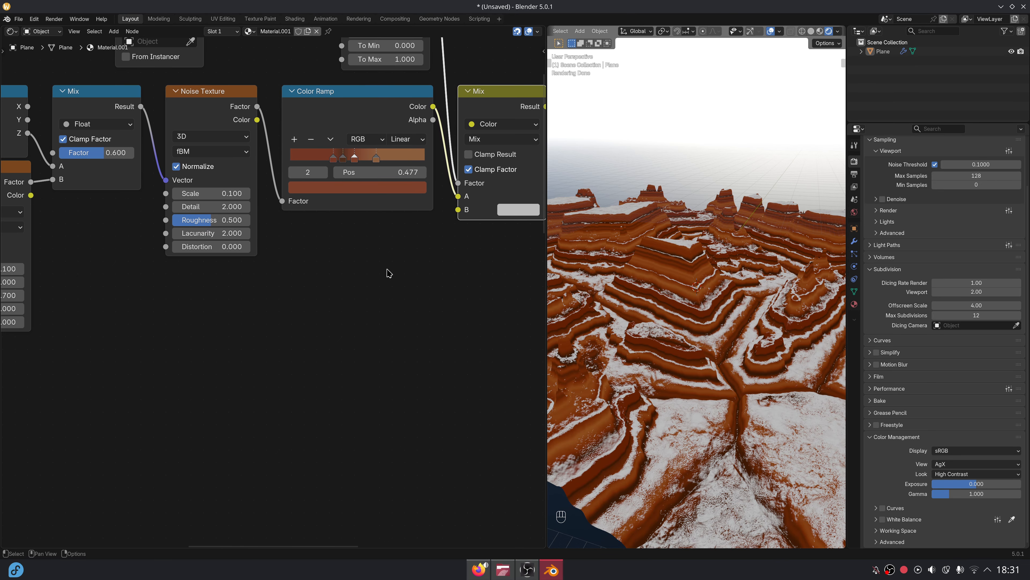
pyautogui.moveTo(193, 188); pyautogui.dragTo(310, 193, button='middle')
pyautogui.scroll(-4, 309, 193)
pyautogui.click(80, 155)
pyautogui.hotkey('shift', 'd')
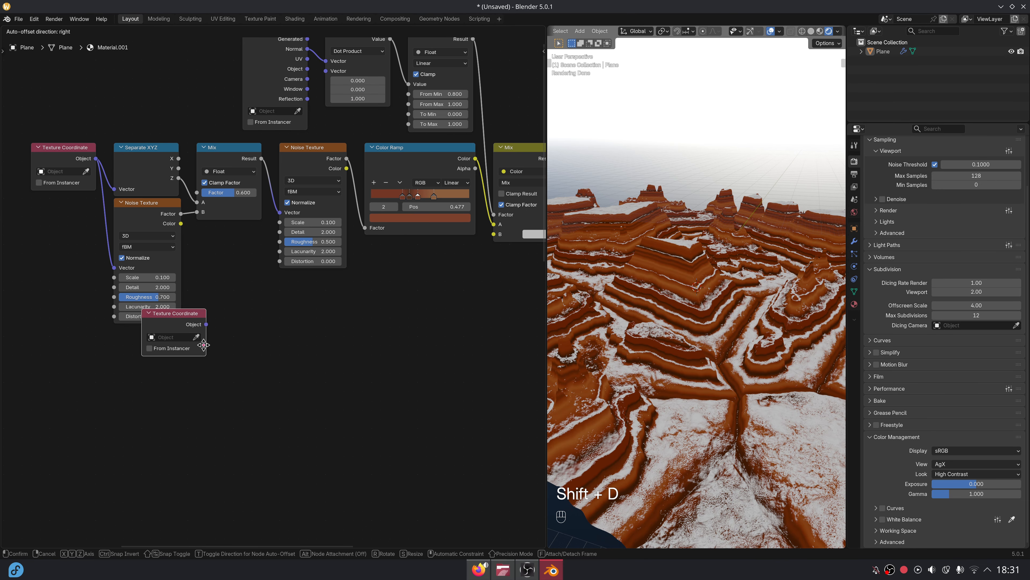
pyautogui.click(254, 319)
pyautogui.moveTo(252, 315); pyautogui.dragTo(289, 301)
pyautogui.write('noi')
pyautogui.press('Return')
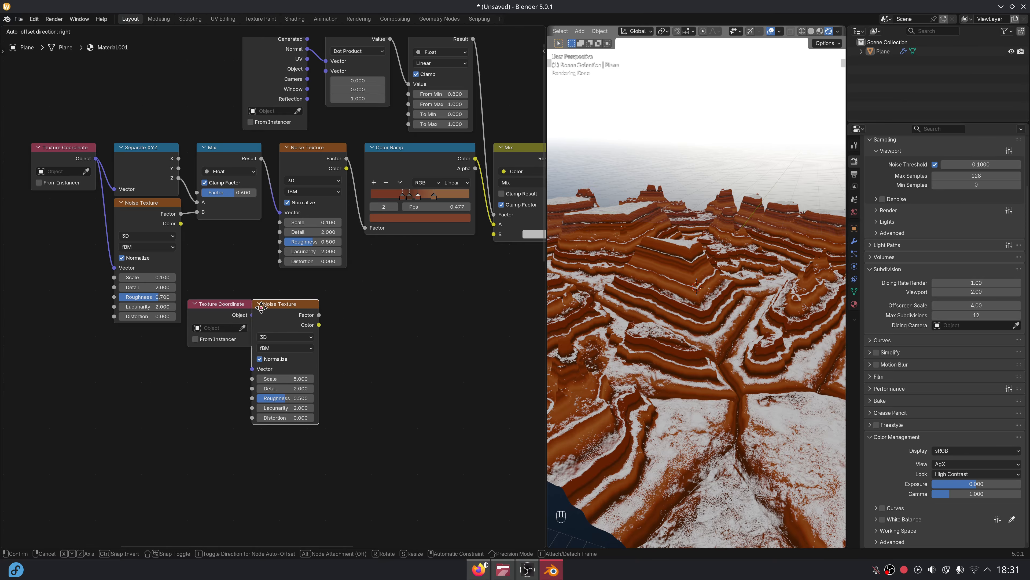
pyautogui.click(275, 309)
# Set the scale of the new lower Noise Texture to 0.08
pyautogui.scroll(2, 268, 345)
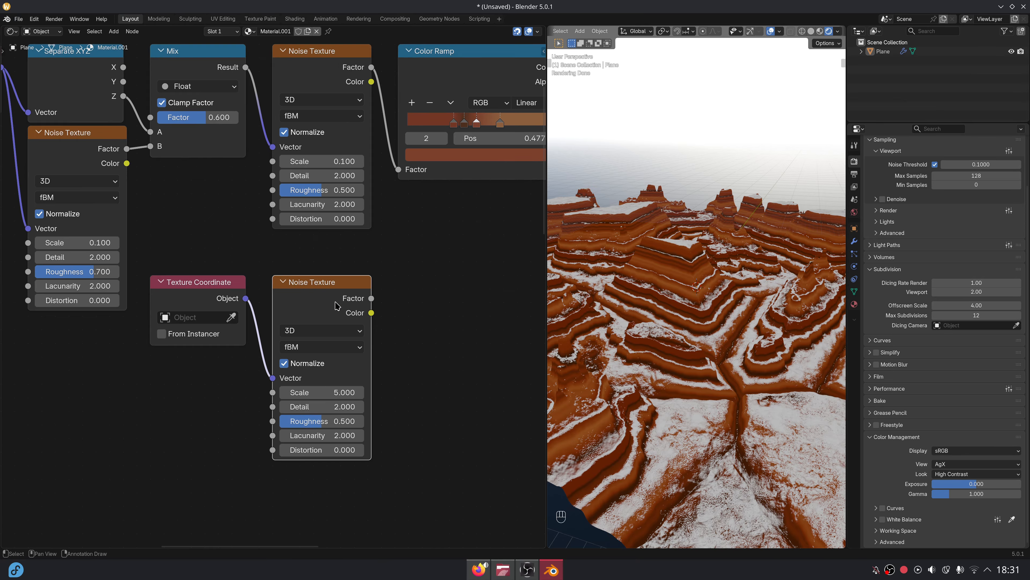
pyautogui.click(335, 388)
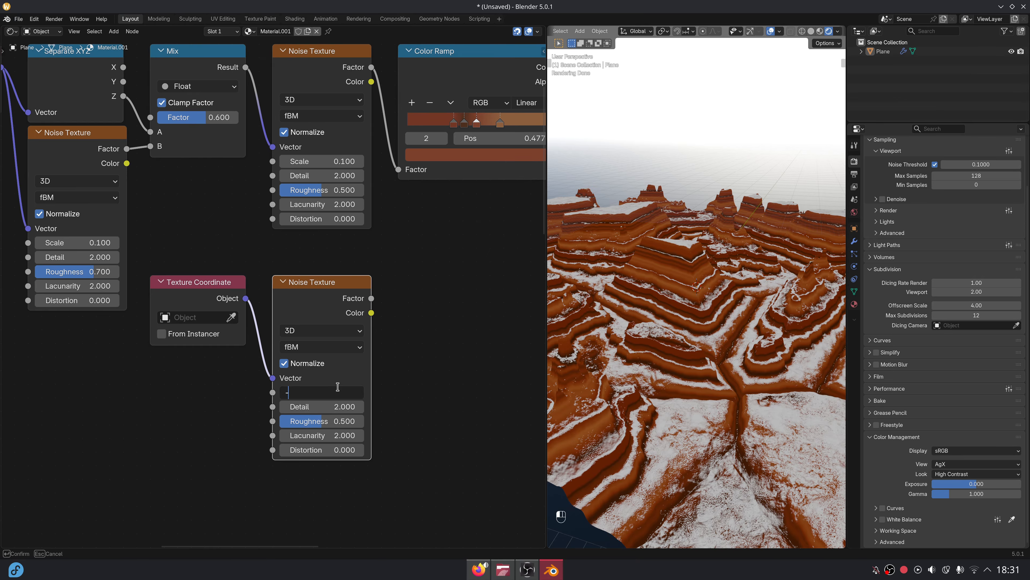
pyautogui.write('.08')
pyautogui.press('Return')
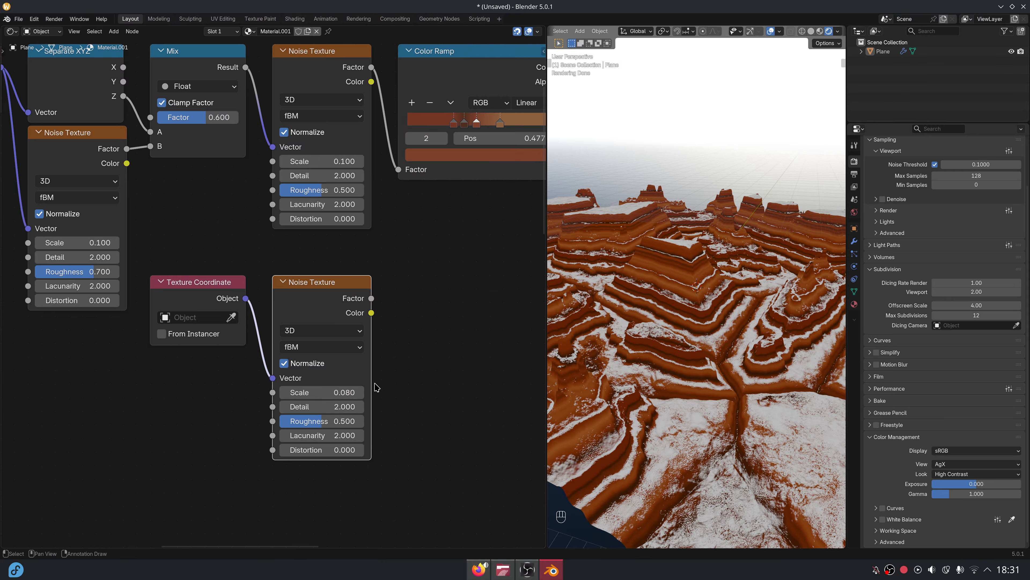
# Add a Map Range node driven by the lower Noise Texture's Factor and set its From Min to 0.5
pyautogui.moveTo(371, 299); pyautogui.dragTo(416, 299)
pyautogui.write('map ran')
pyautogui.press('Return')
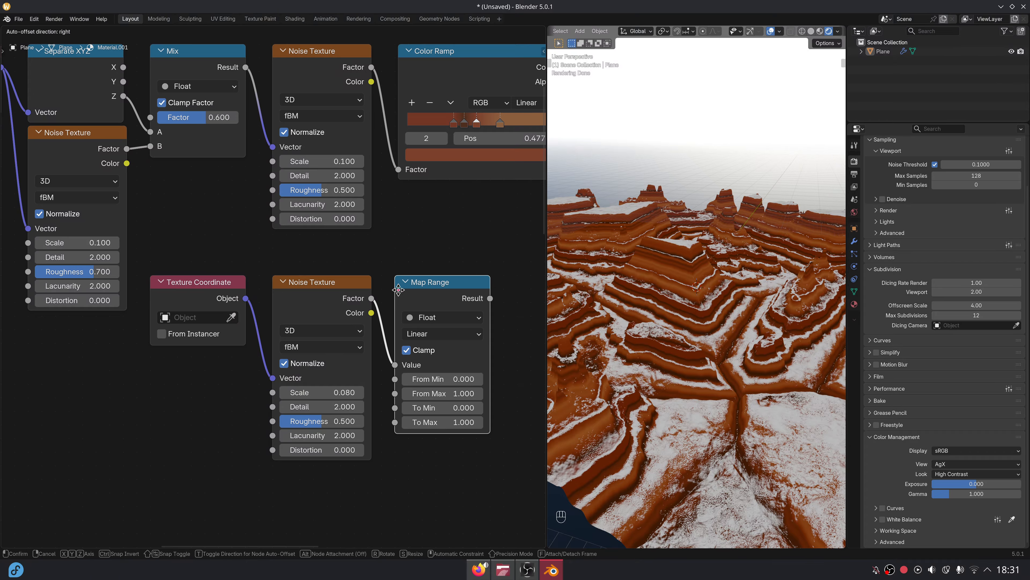
pyautogui.scroll(2, 410, 356)
pyautogui.moveTo(464, 376); pyautogui.dragTo(339, 367, button='middle')
pyautogui.click(414, 372)
pyautogui.write('.5')
pyautogui.press('Return')
# Add a Mix node beside the lower Map Range node
pyautogui.hotkey('shift', 'a')
pyautogui.write('mix')
pyautogui.press('Return')
pyautogui.click(413, 278)
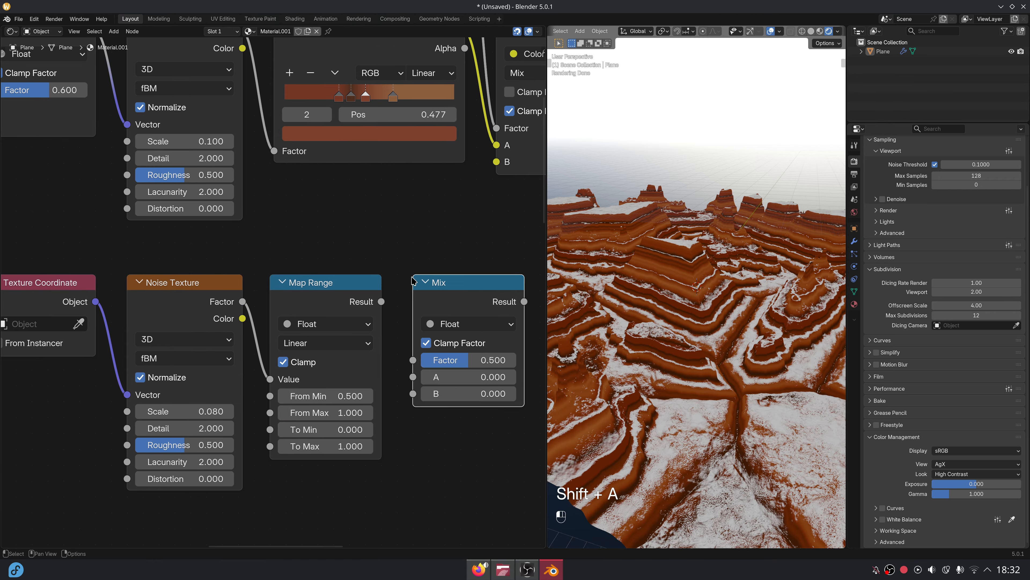
# Switch the lower Mix node to Color and connect the lower Map Range result to its Factor
pyautogui.click(446, 322)
pyautogui.click(446, 396)
pyautogui.moveTo(381, 301); pyautogui.dragTo(412, 399)
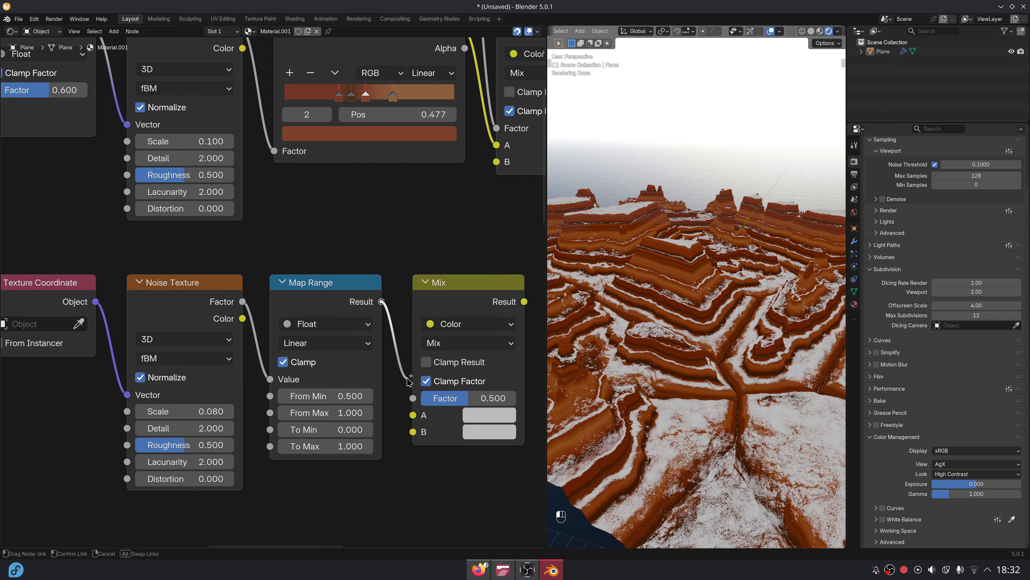
# Set the lower Mix node's A color to dark brown (#564735) and its B color to a lighter tan brown
pyautogui.moveTo(410, 401); pyautogui.dragTo(339, 401, button='middle')
pyautogui.click(416, 414)
pyautogui.moveTo(455, 229); pyautogui.dragTo(451, 225)
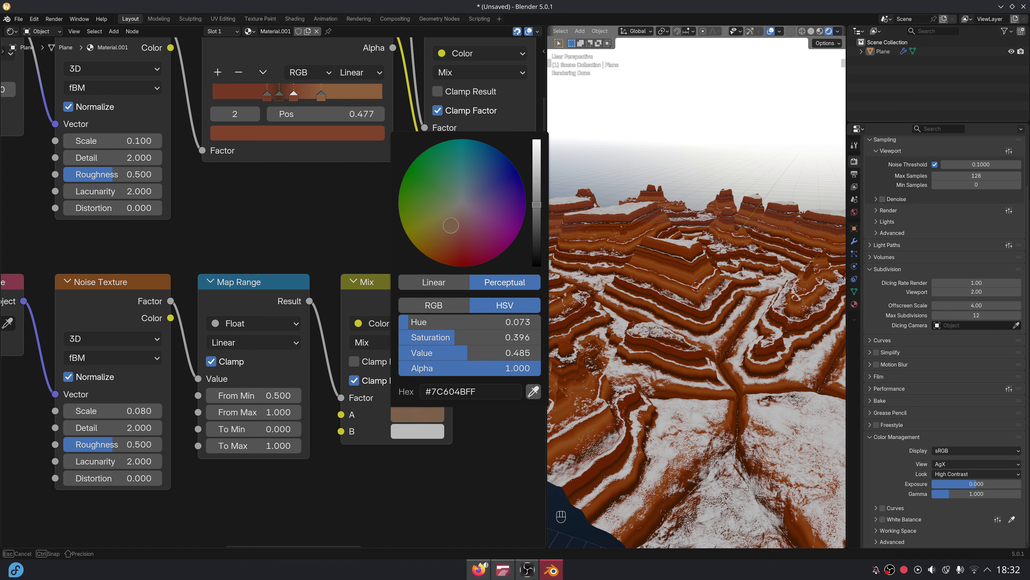
pyautogui.scroll(-3, 450, 230)
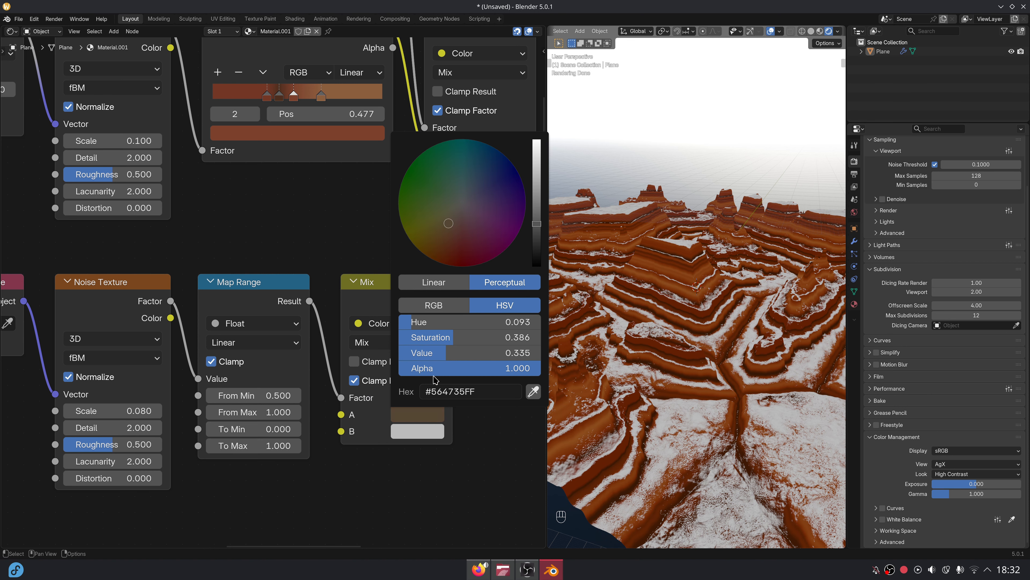
pyautogui.click(427, 430)
pyautogui.moveTo(437, 237); pyautogui.dragTo(446, 247)
pyautogui.scroll(-1, 446, 246)
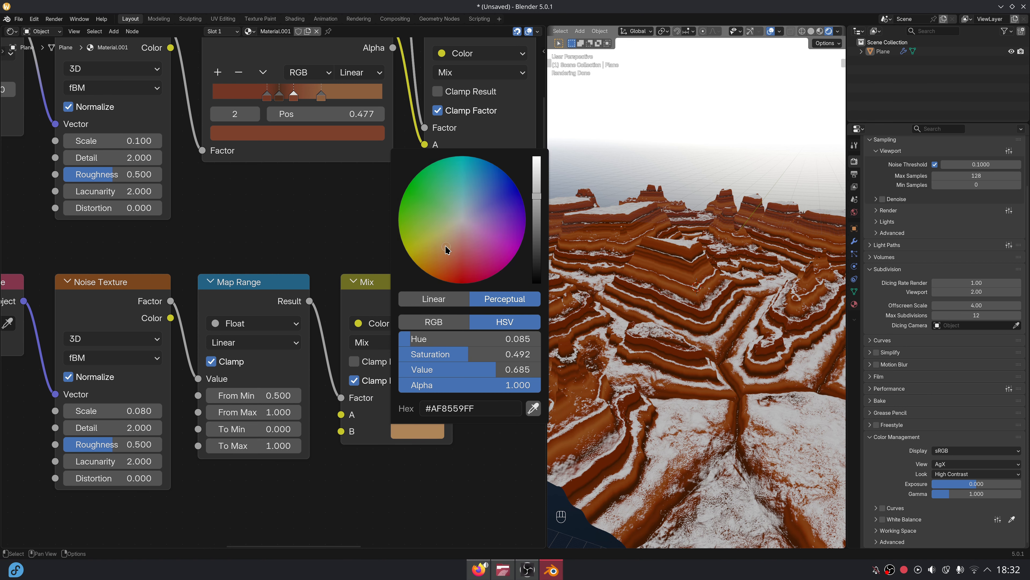
# Connect the brown Mix node's Result to the B input of the slope-masked Mix node and inspect the terrain's ground
pyautogui.moveTo(453, 300); pyautogui.dragTo(460, 244)
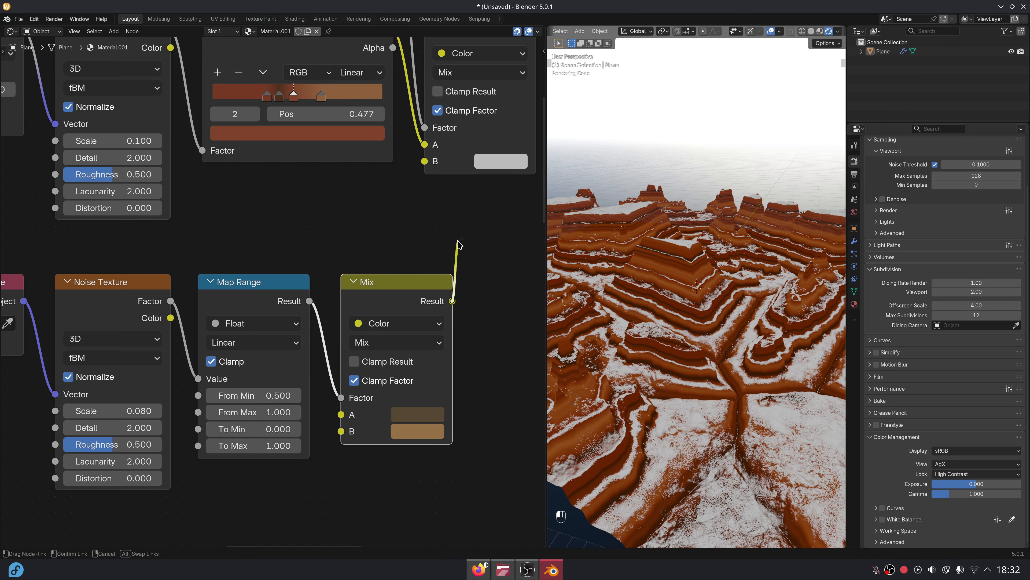
pyautogui.moveTo(429, 172); pyautogui.dragTo(426, 162)
pyautogui.scroll(-2, 418, 206)
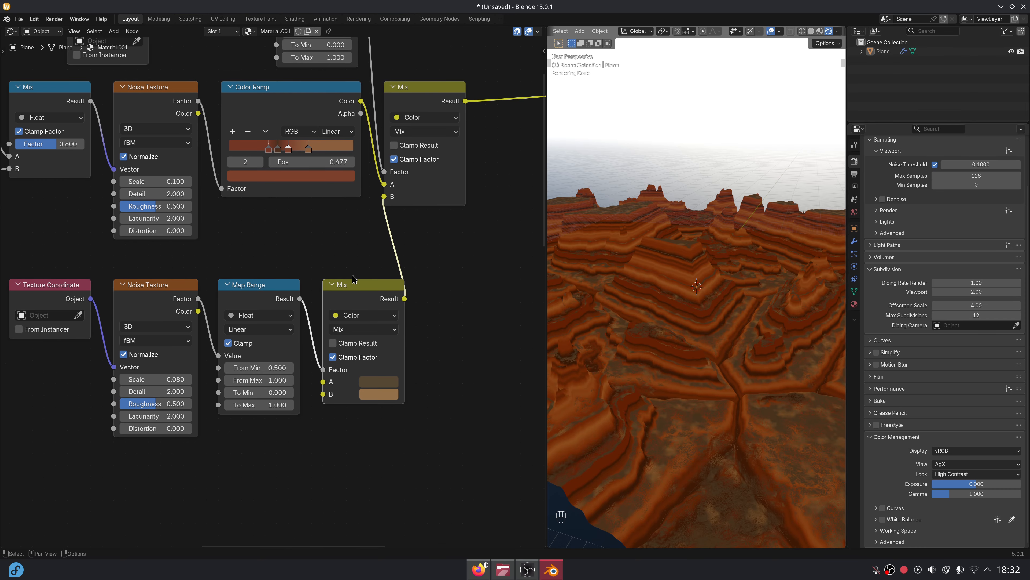
pyautogui.moveTo(353, 279); pyautogui.dragTo(405, 249, button='middle')
pyautogui.scroll(2, 715, 416)
pyautogui.moveTo(715, 416); pyautogui.dragTo(715, 387, button='middle')
pyautogui.scroll(2, 715, 386)
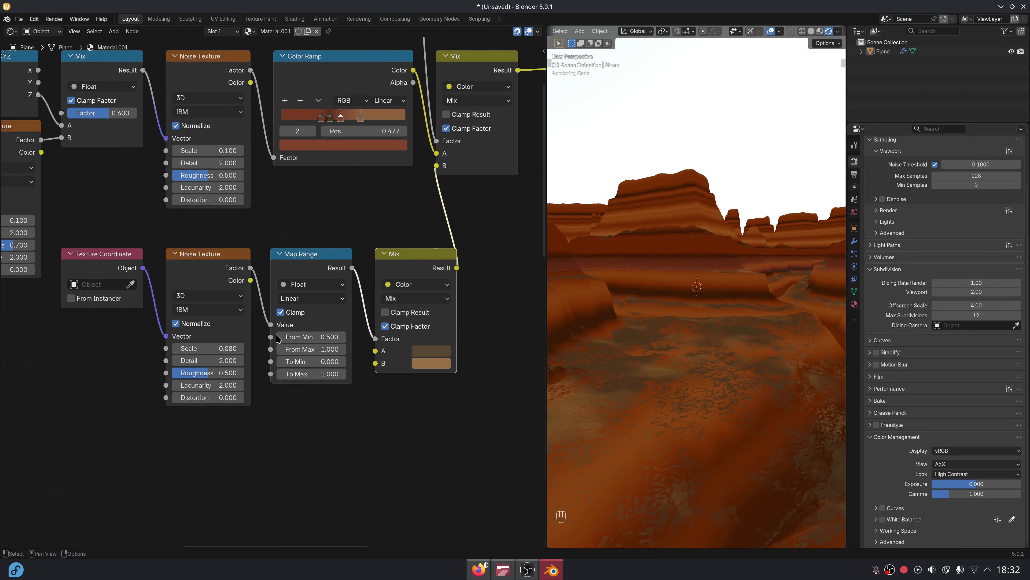
# Move the whole ground-color node chain further down and left, below the strata nodes
pyautogui.moveTo(410, 429); pyautogui.dragTo(88, 255)
pyautogui.press('g')
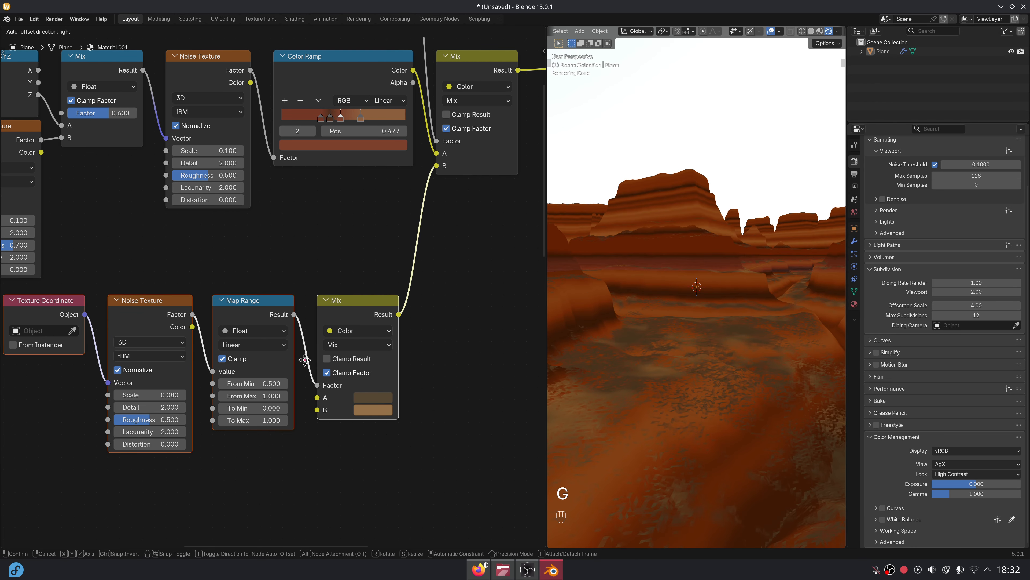
pyautogui.click(305, 360)
pyautogui.scroll(-1, 319, 277)
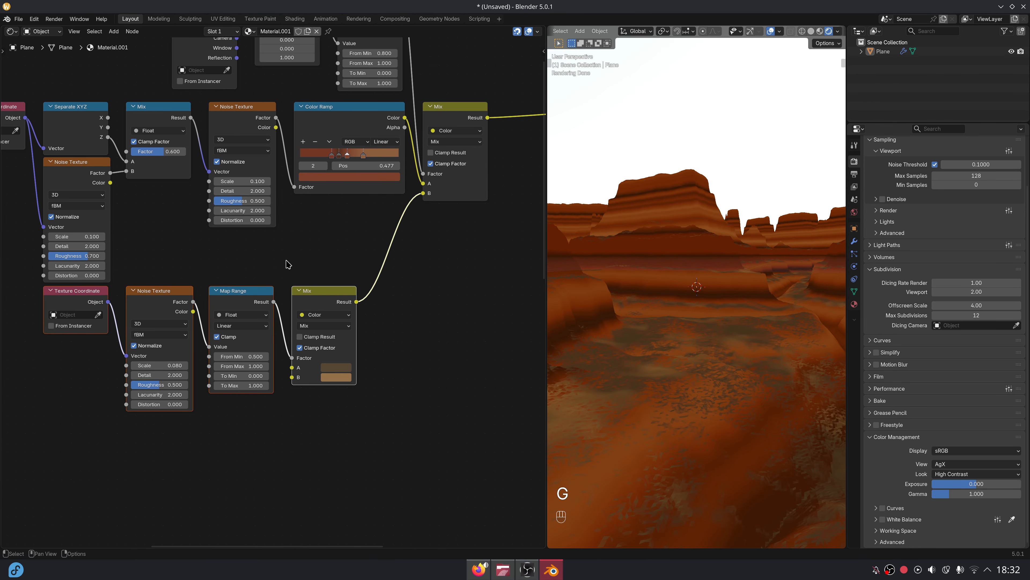
# Duplicate the slope-masked Mix node, insert the copy after it in the color chain and set its B color to dark green
pyautogui.moveTo(444, 189); pyautogui.dragTo(307, 292, button='middle')
pyautogui.click(318, 221)
pyautogui.hotkey('shift', 'd')
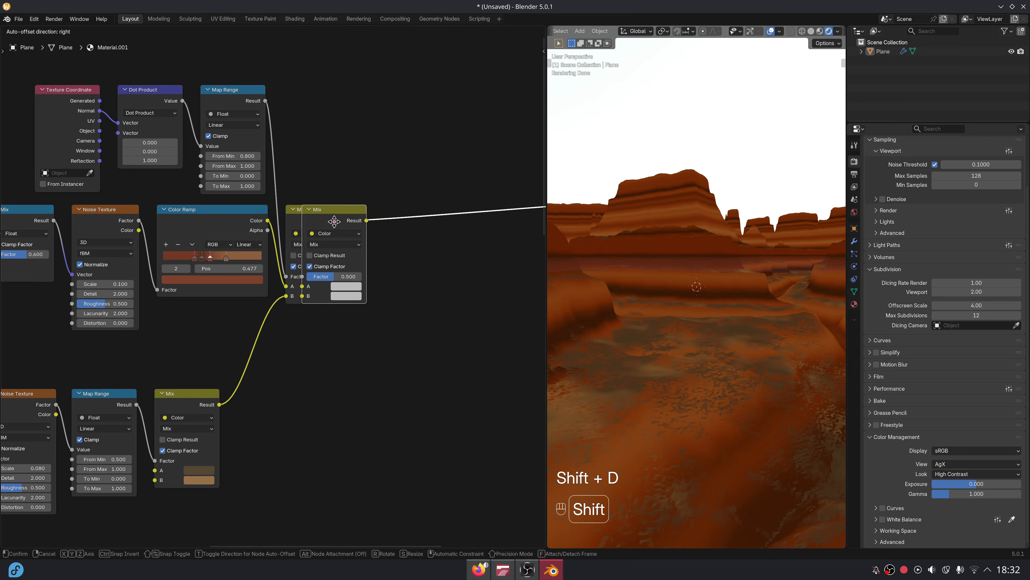
pyautogui.click(384, 220)
pyautogui.click(413, 296)
pyautogui.moveTo(426, 174); pyautogui.dragTo(421, 166)
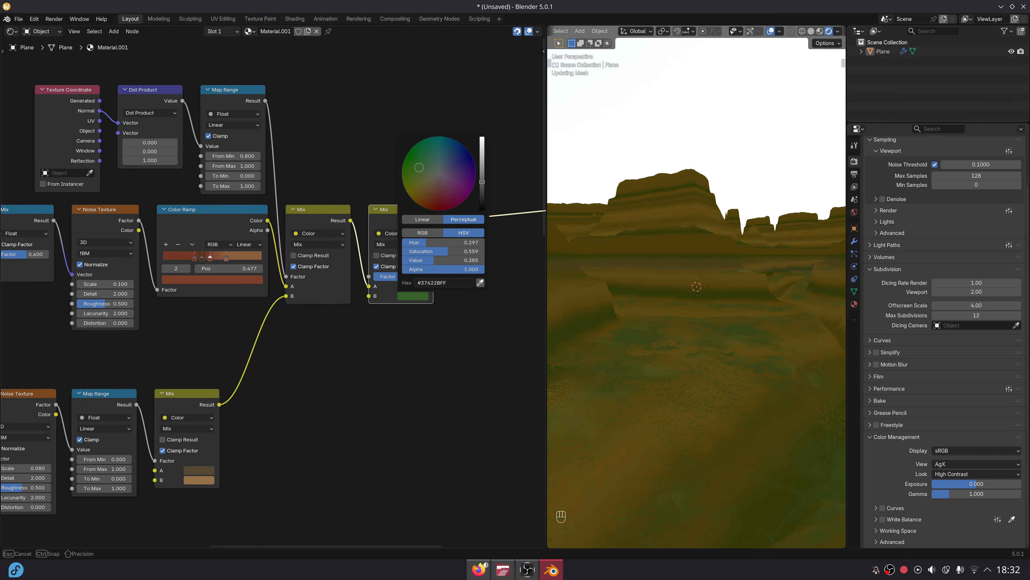
pyautogui.scroll(-1, 416, 167)
# Duplicate the Object Texture Coordinate node below the ground-color chain and connect it to a new Separate XYZ node
pyautogui.moveTo(371, 417); pyautogui.dragTo(412, 316, button='middle')
pyautogui.moveTo(307, 361); pyautogui.dragTo(400, 248, button='middle')
pyautogui.click(86, 192)
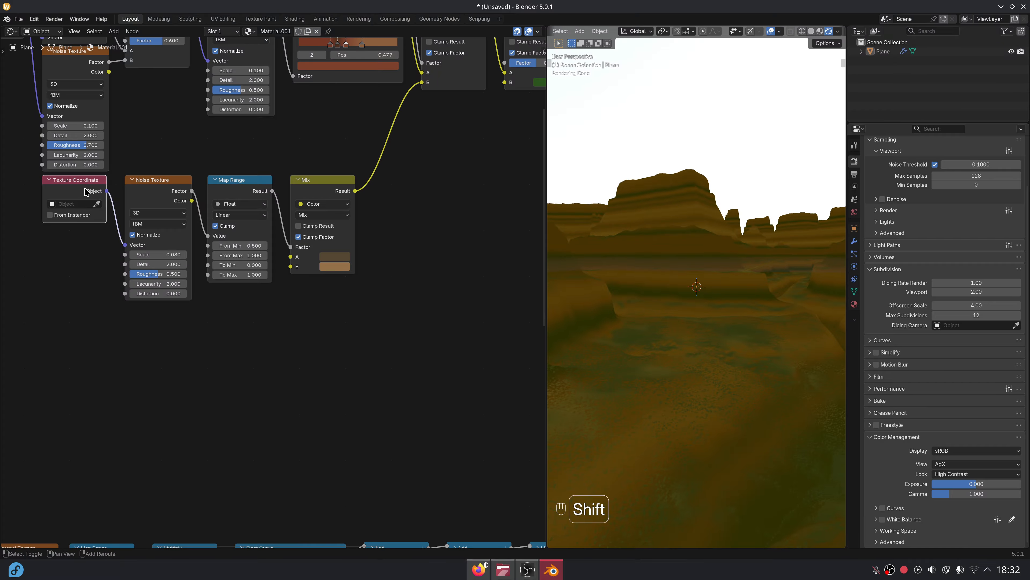
pyautogui.hotkey('shift', 'd')
pyautogui.click(95, 347)
pyautogui.scroll(4, 65, 329)
pyautogui.moveTo(135, 355); pyautogui.dragTo(157, 353)
pyautogui.write('se')
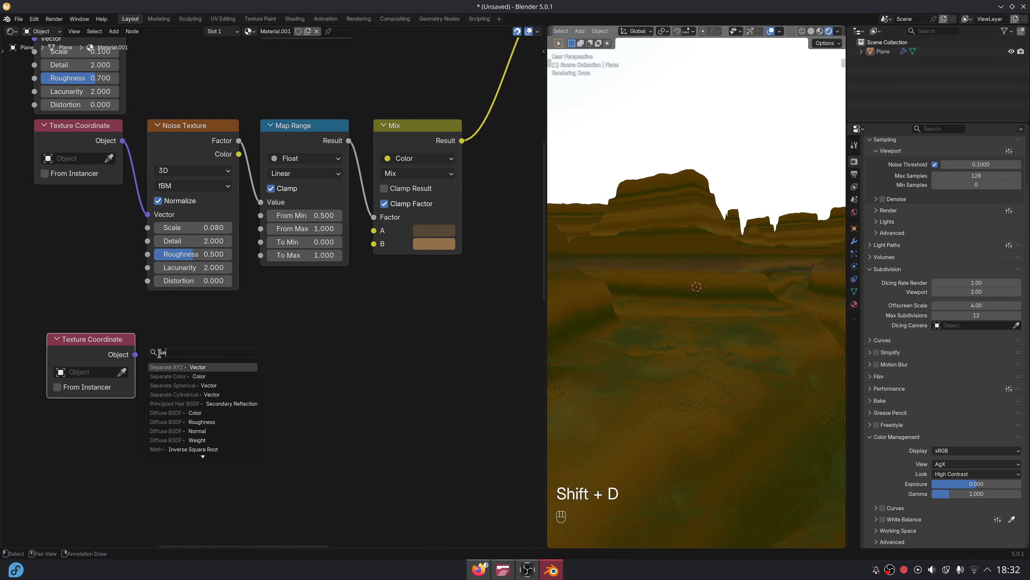
pyautogui.press('Return')
pyautogui.click(181, 360)
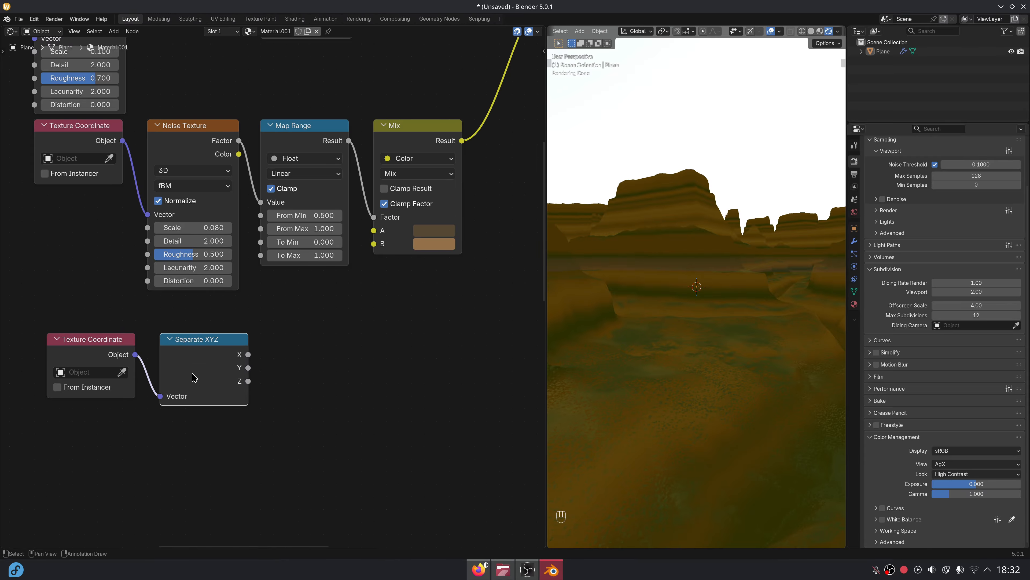
# Add a Map Range node driven by the Z output of the new Separate XYZ node
pyautogui.moveTo(248, 381); pyautogui.dragTo(308, 367)
pyautogui.write('map ran')
pyautogui.press('Return')
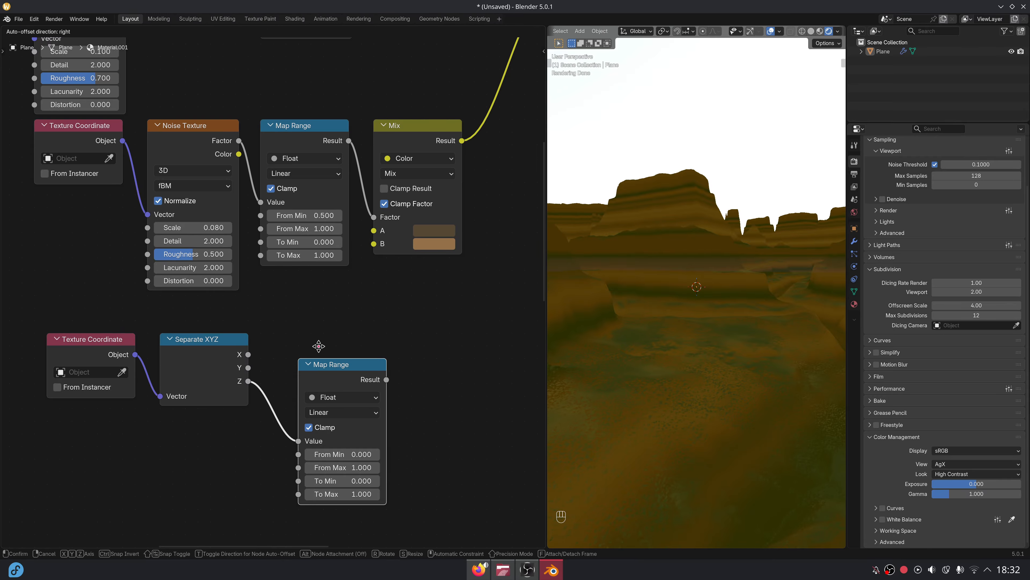
pyautogui.click(293, 332)
# Set the height Map Range's From Max to 10, To Min to 1 and To Max to 0
pyautogui.click(316, 442)
pyautogui.write('10')
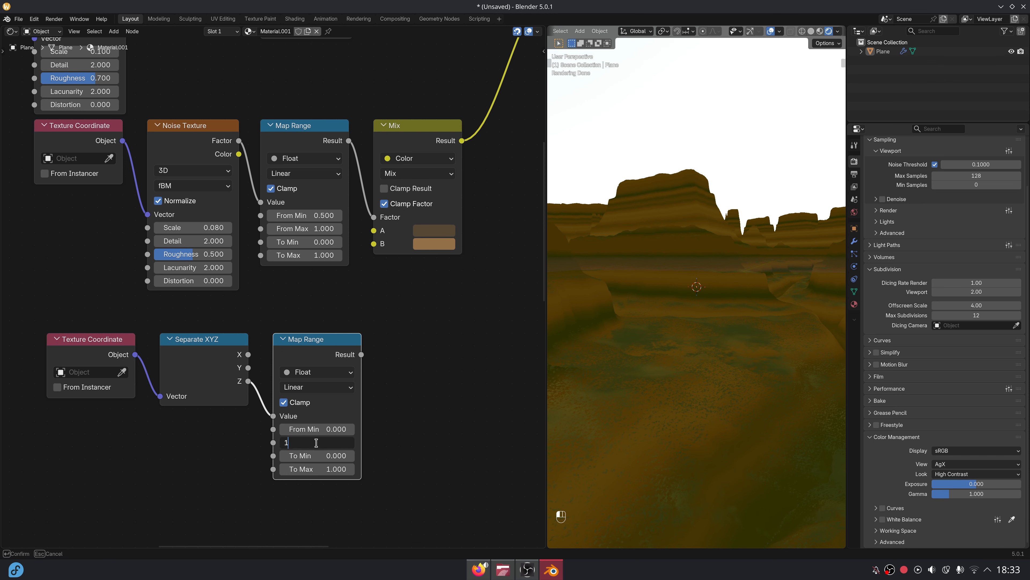
pyautogui.press('Return')
pyautogui.click(319, 455)
pyautogui.write('1')
pyautogui.press('Tab')
pyautogui.write('0')
pyautogui.press('Return')
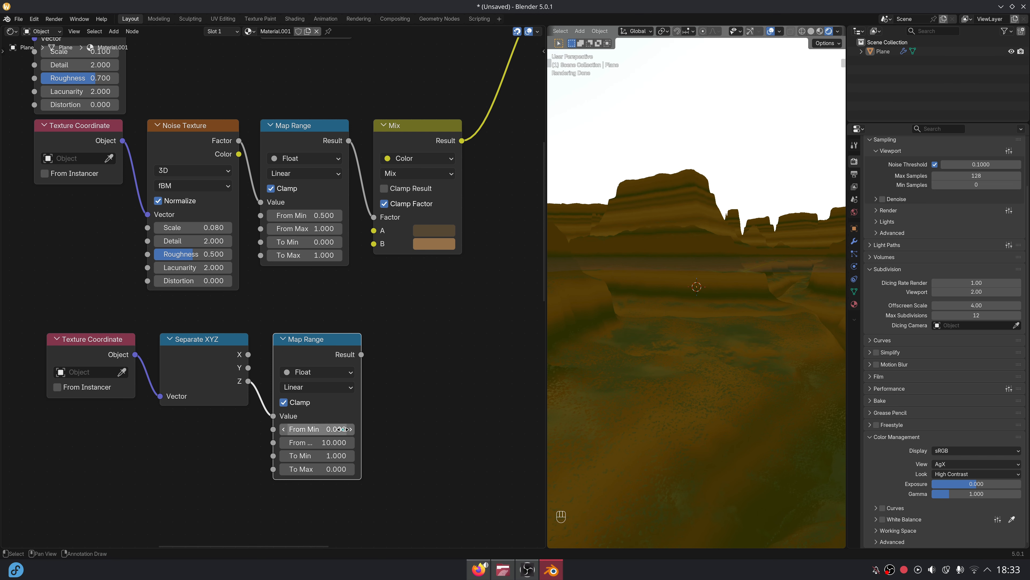
# Add a color Mix node in Overlay mode with Factor 1 and connect the height Map Range result to its A input
pyautogui.scroll(1, 385, 372)
pyautogui.moveTo(385, 372); pyautogui.dragTo(334, 319, button='middle')
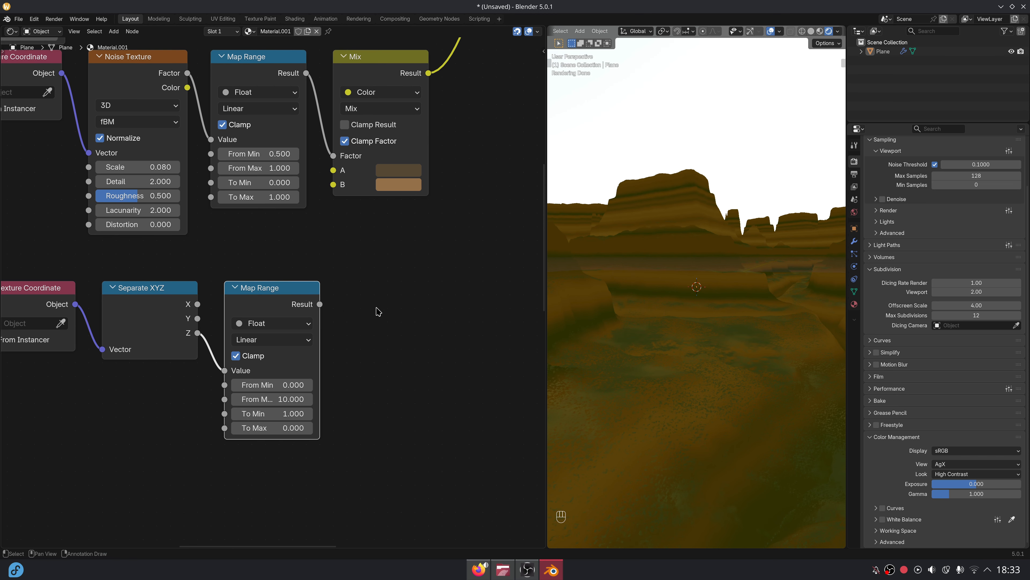
pyautogui.hotkey('shift', 'a')
pyautogui.write('mix')
pyautogui.press('Return')
pyautogui.click(352, 284)
pyautogui.click(397, 325)
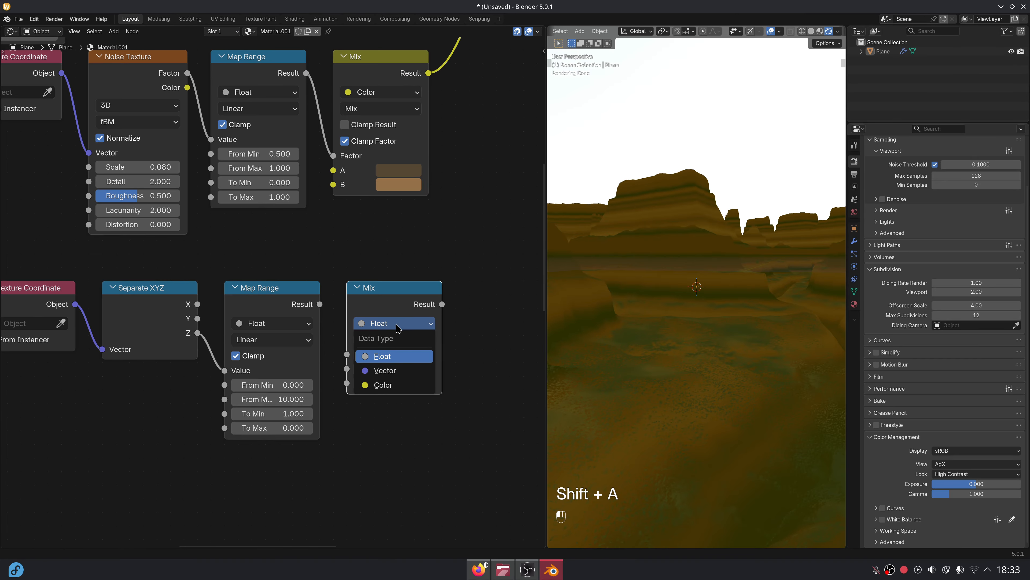
pyautogui.click(382, 384)
pyautogui.click(389, 340)
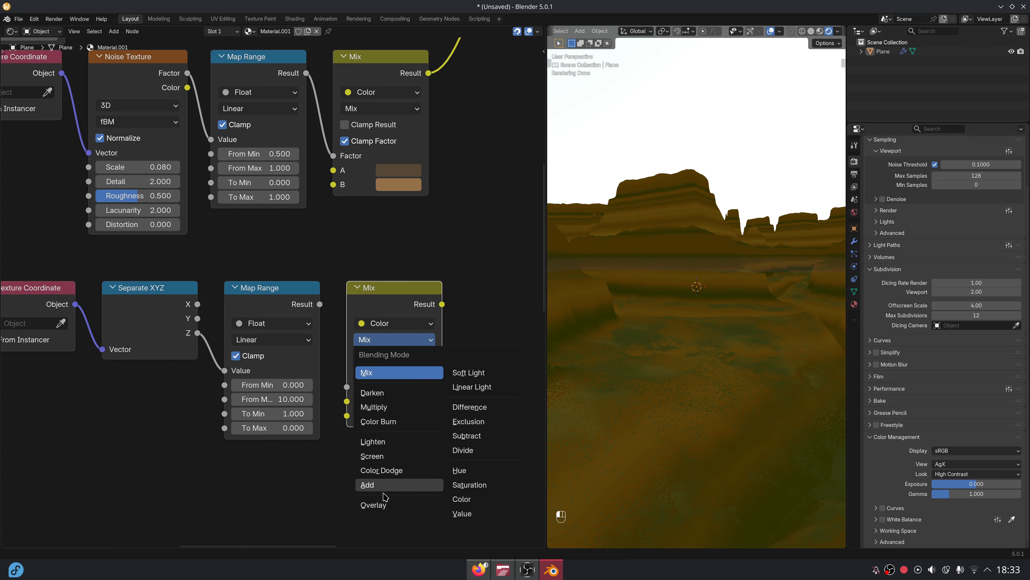
pyautogui.click(373, 505)
pyautogui.moveTo(320, 304); pyautogui.dragTo(356, 412)
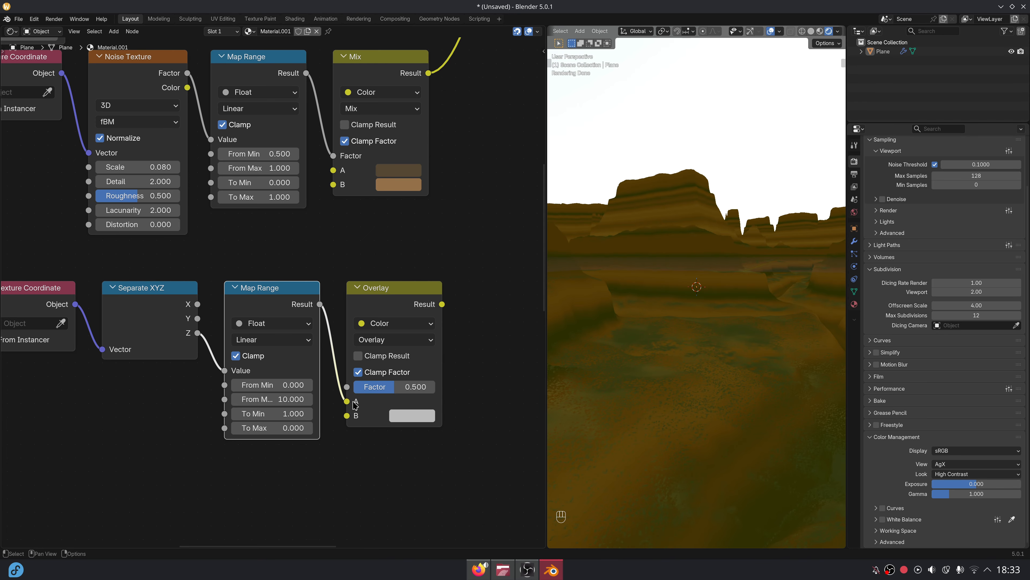
# Add a Noise Texture below the Separate XYZ node, drive it with the same Object coordinates and set its Scale to 0.1
pyautogui.moveTo(341, 422); pyautogui.dragTo(376, 345, button='middle')
pyautogui.hotkey('shift', 'a')
pyautogui.write('noi')
pyautogui.press('Return')
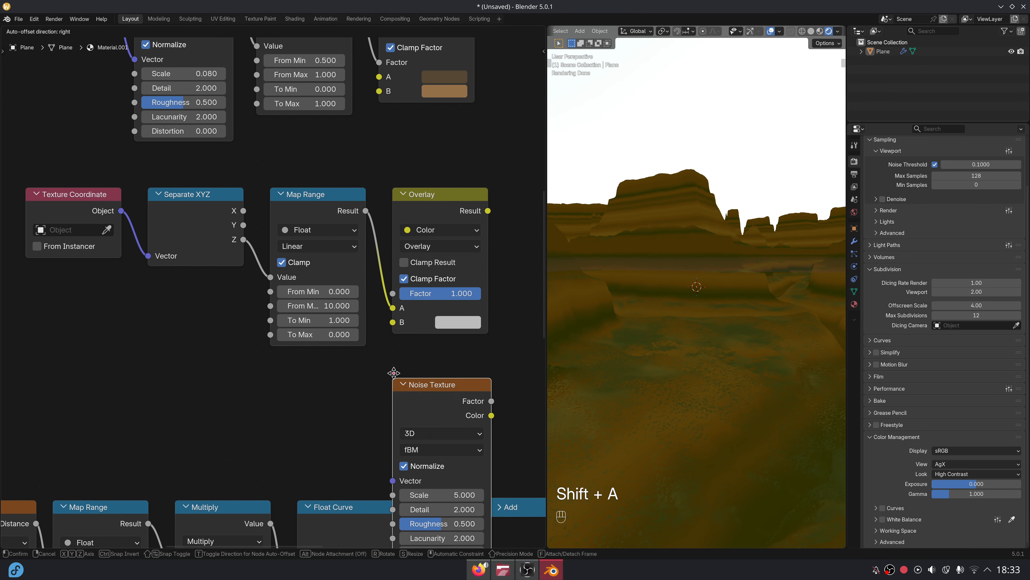
pyautogui.click(144, 277)
pyautogui.moveTo(127, 211); pyautogui.dragTo(148, 390)
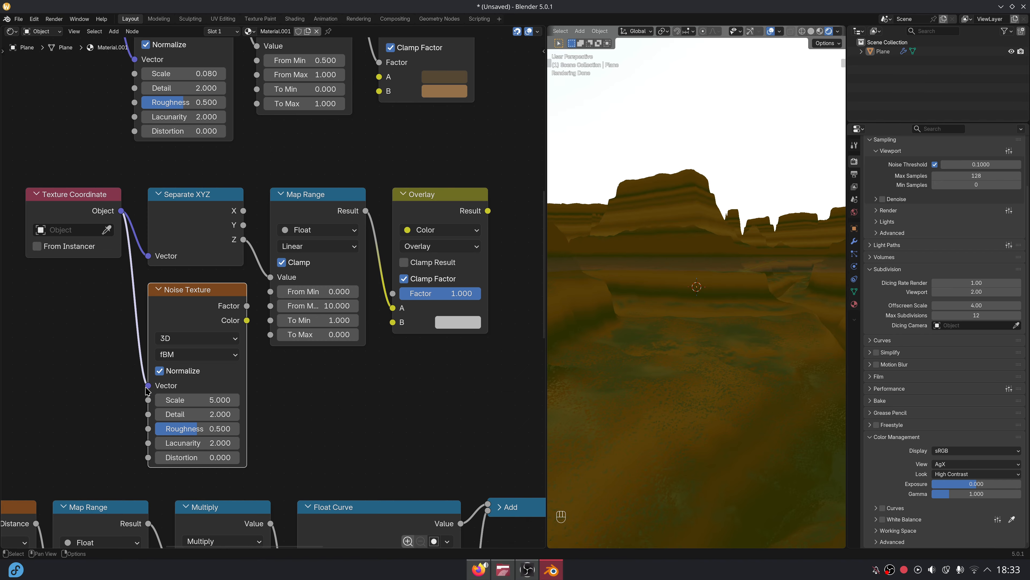
pyautogui.click(213, 398)
pyautogui.press('Return')
# Add a Map Range node driven by the new noise Factor, with From Min 0.4 and From Max 0.6
pyautogui.moveTo(247, 306); pyautogui.dragTo(296, 369)
pyautogui.write('map ra')
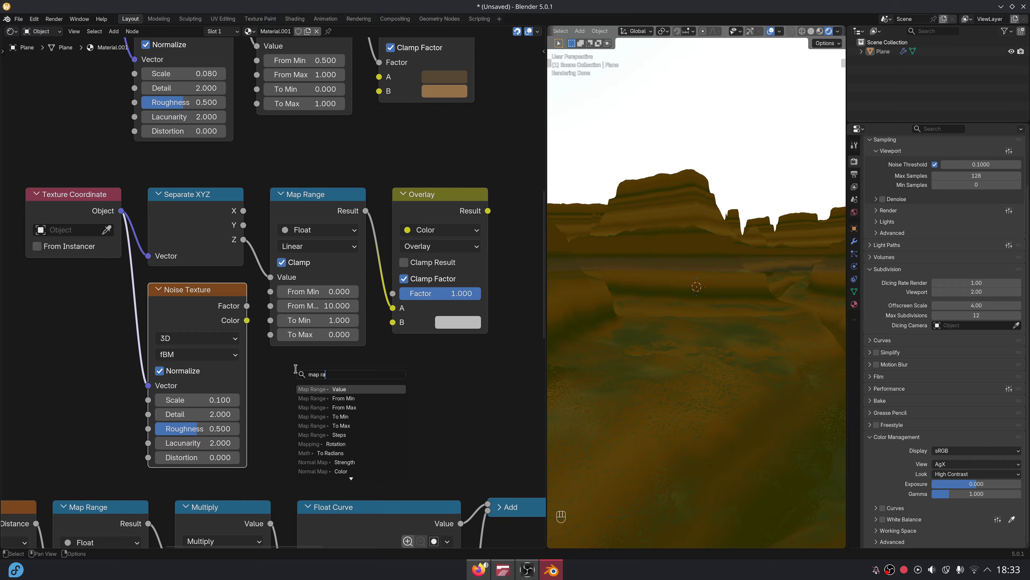
pyautogui.press('Return')
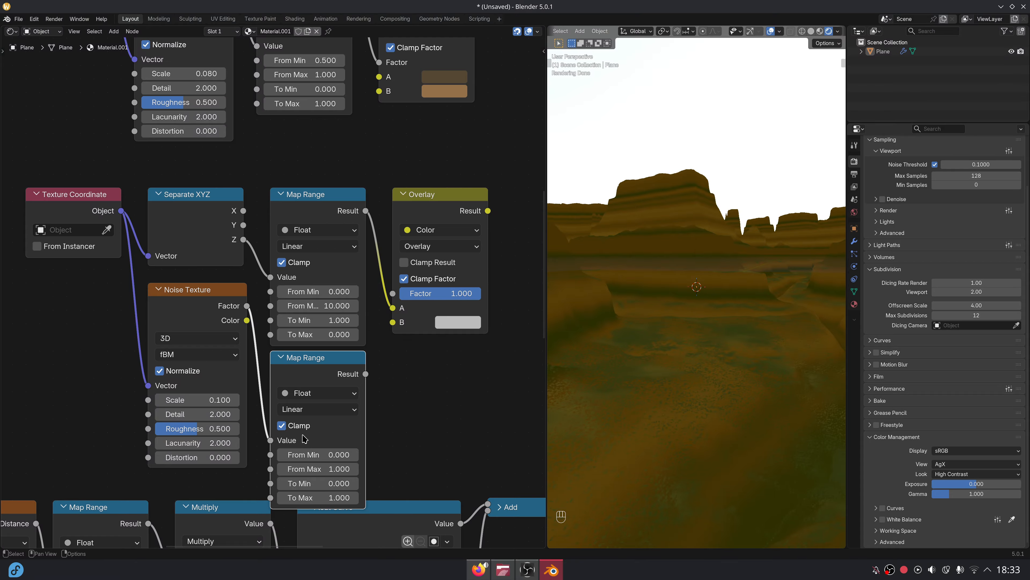
pyautogui.click(331, 456)
pyautogui.write('.4')
pyautogui.press('Tab')
pyautogui.write('.6')
pyautogui.press('Return')
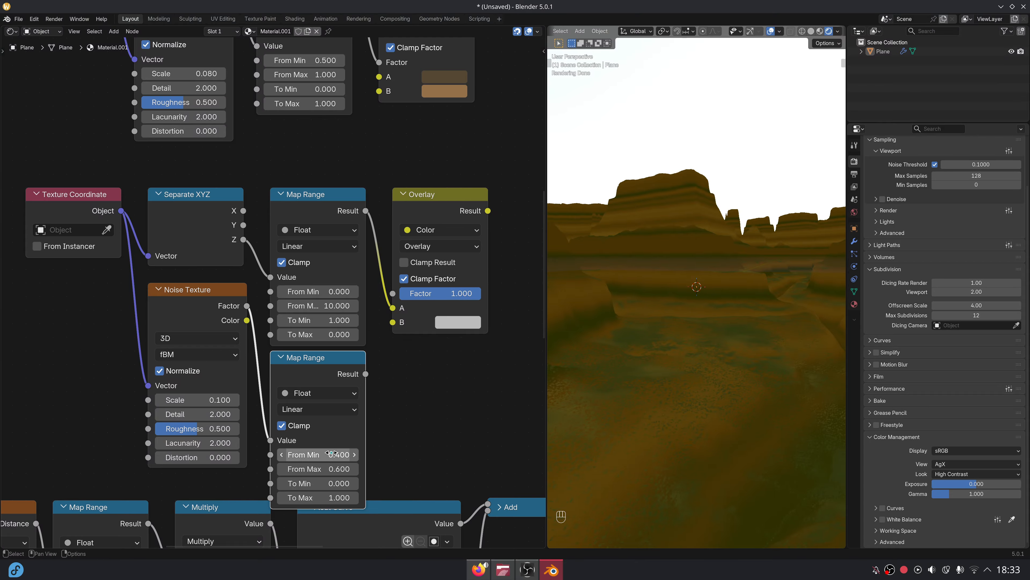
# Connect the noise Map Range result to the Overlay node's B input and preview the resulting mask on the terrain
pyautogui.moveTo(389, 333); pyautogui.dragTo(392, 322)
pyautogui.keyDown('ctrl'); pyautogui.keyDown('shift'); pyautogui.click(418, 325); pyautogui.keyUp('shift'); pyautogui.keyUp('ctrl')
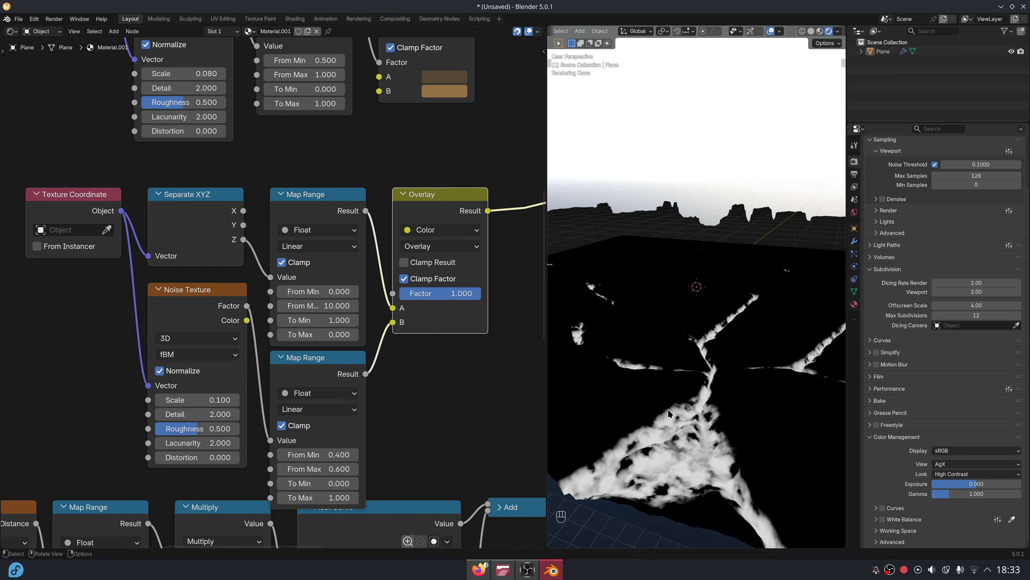
pyautogui.moveTo(687, 347); pyautogui.dragTo(613, 426, button='middle')
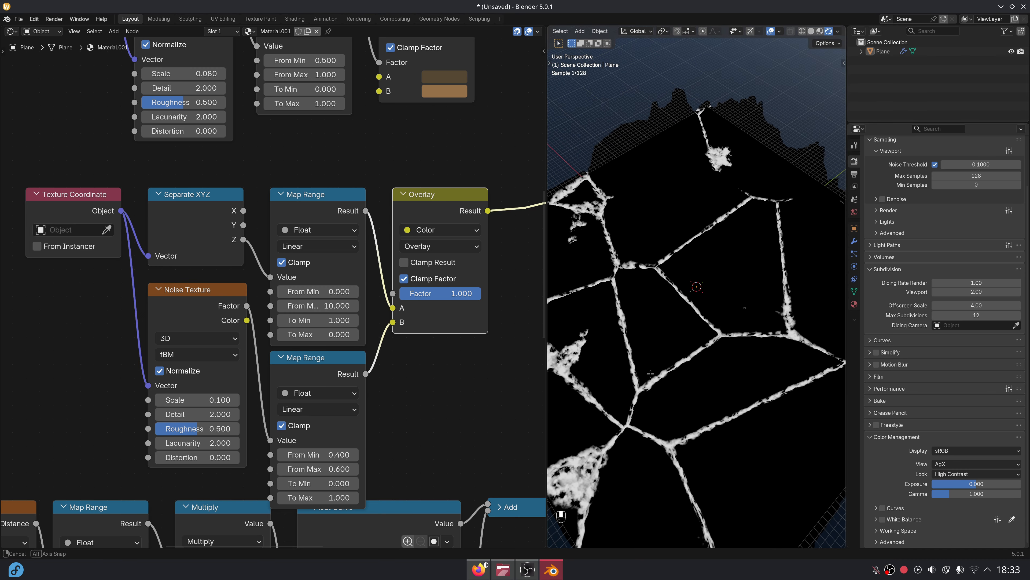
# Move the Overlay mask node group to the right and slightly up, closer beneath the ground-color nodes
pyautogui.scroll(-2, 273, 292)
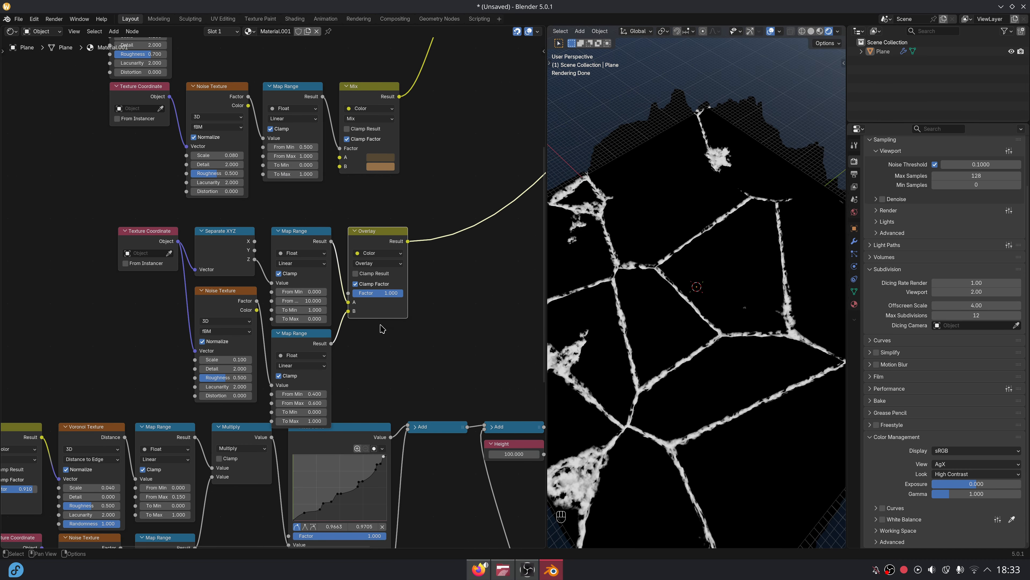
pyautogui.moveTo(382, 328); pyautogui.dragTo(296, 390, button='middle')
pyautogui.scroll(-3, 296, 390)
pyautogui.moveTo(118, 282); pyautogui.dragTo(312, 379)
pyautogui.press('g')
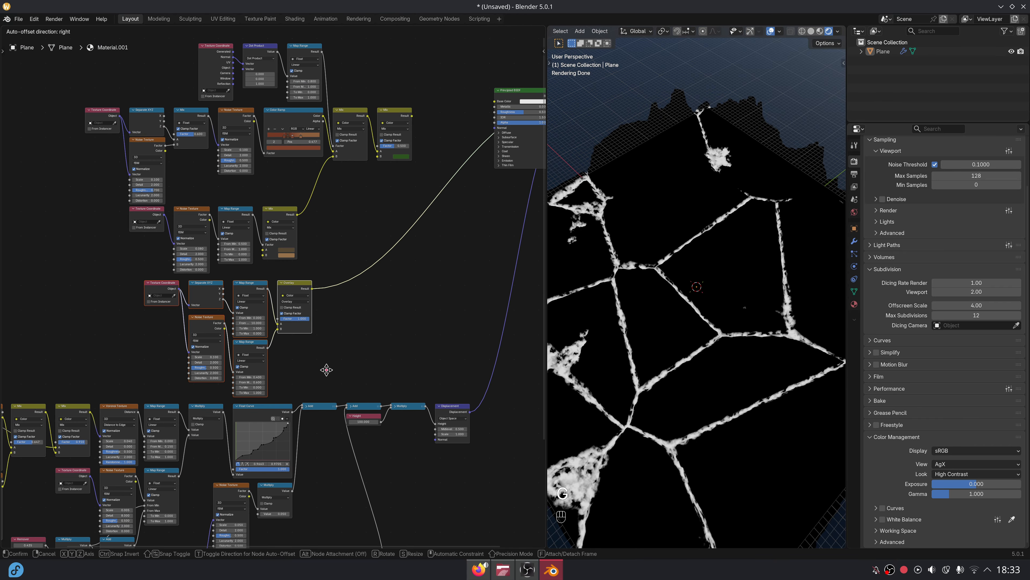
pyautogui.click(359, 373)
# Connect the Overlay result to the green Mix node's Factor and preview that Mix node on the terrain
pyautogui.moveTo(359, 305); pyautogui.dragTo(346, 343, button='middle')
pyautogui.moveTo(358, 186); pyautogui.dragTo(364, 184)
pyautogui.keyDown('ctrl'); pyautogui.keyDown('shift'); pyautogui.click(377, 175); pyautogui.keyUp('shift'); pyautogui.keyUp('ctrl')
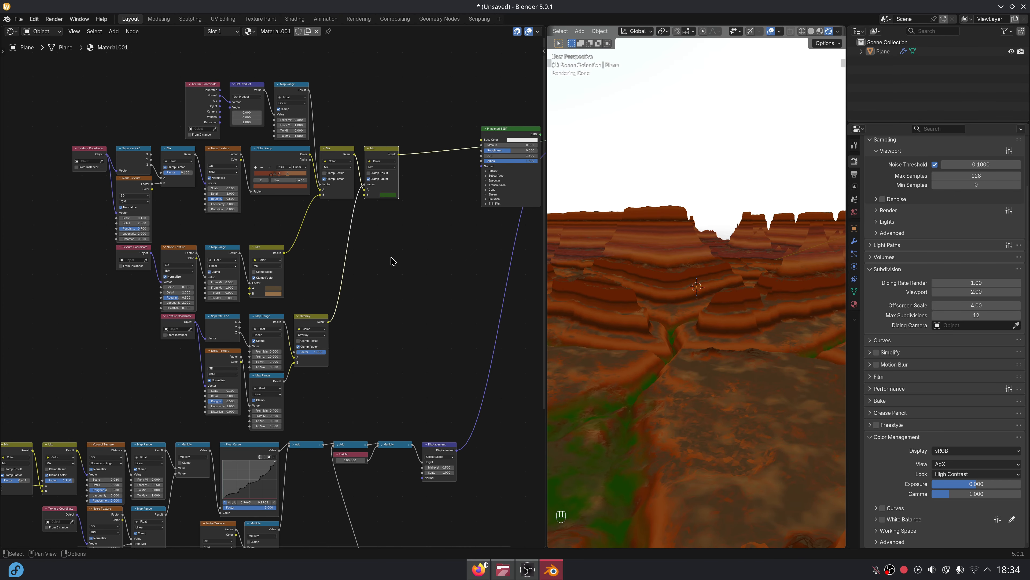
# Connect the green Mix node's Result to the Principled BSDF's Base Color and restore the shader to the material output
pyautogui.moveTo(393, 261); pyautogui.dragTo(388, 288, button='middle')
pyautogui.moveTo(449, 218); pyautogui.dragTo(458, 216)
pyautogui.keyDown('ctrl'); pyautogui.keyDown('shift'); pyautogui.click(486, 209); pyautogui.keyUp('shift'); pyautogui.keyUp('ctrl')
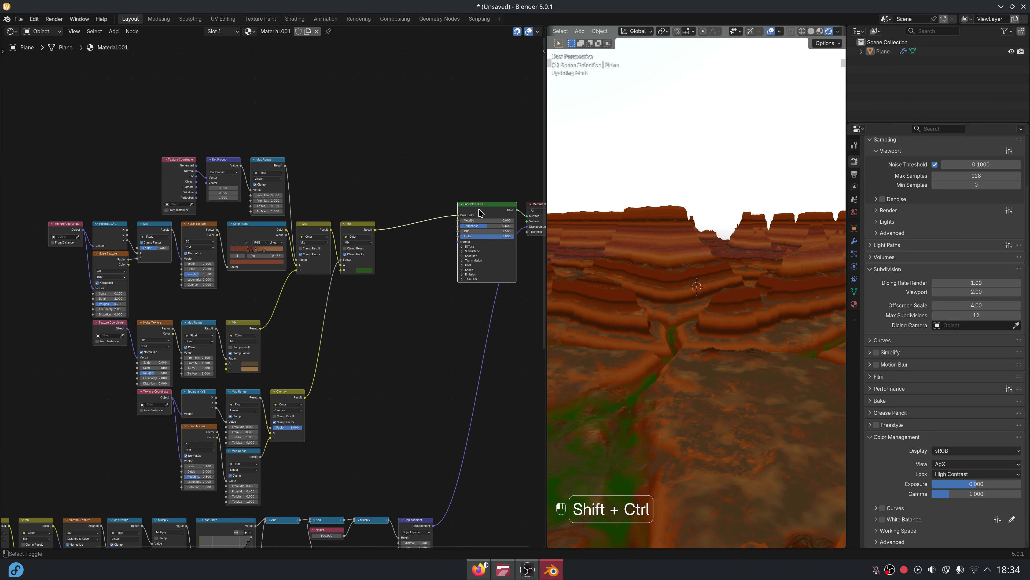
# Move all the color nodes together closer to the Principled BSDF
pyautogui.scroll(-3, 108, 181)
pyautogui.moveTo(73, 154); pyautogui.dragTo(362, 438)
pyautogui.press('g')
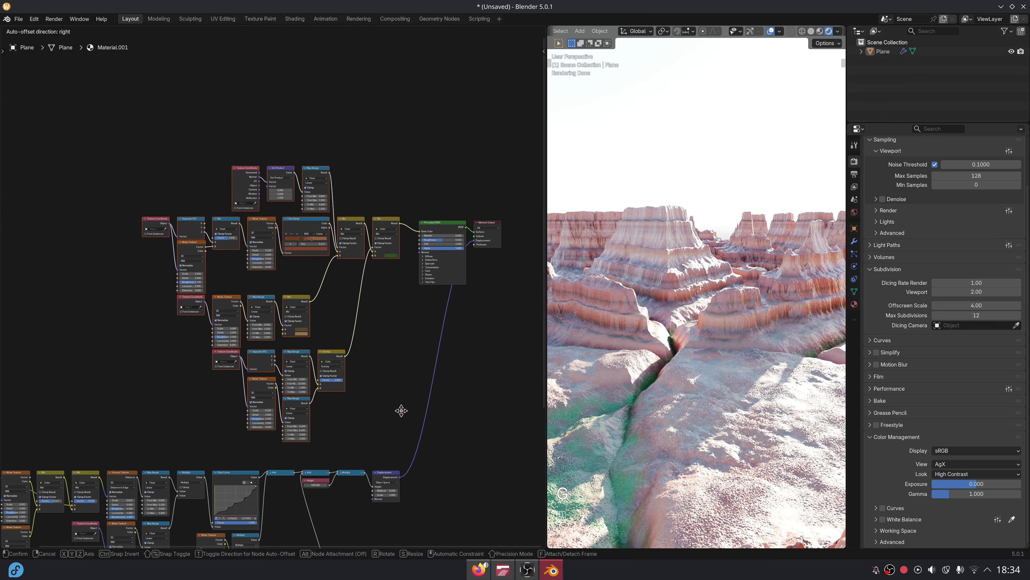
pyautogui.click(405, 412)
# Add a Float Mix node beside the Overlay node and connect the Overlay Result to its Factor
pyautogui.moveTo(395, 403); pyautogui.dragTo(363, 360, button='middle')
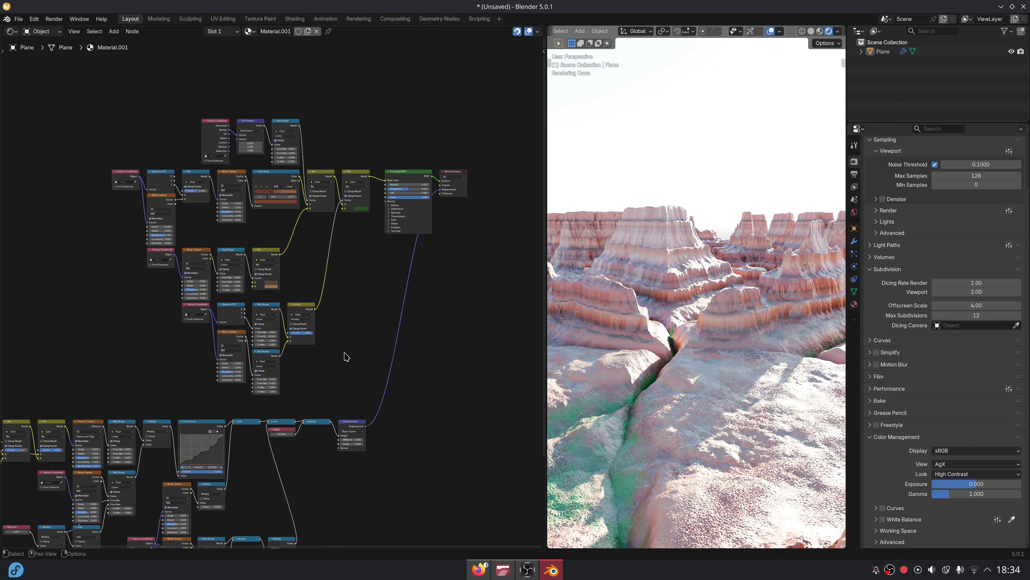
pyautogui.scroll(4, 350, 350)
pyautogui.hotkey('shift', 'a')
pyautogui.write('mix')
pyautogui.press('Return')
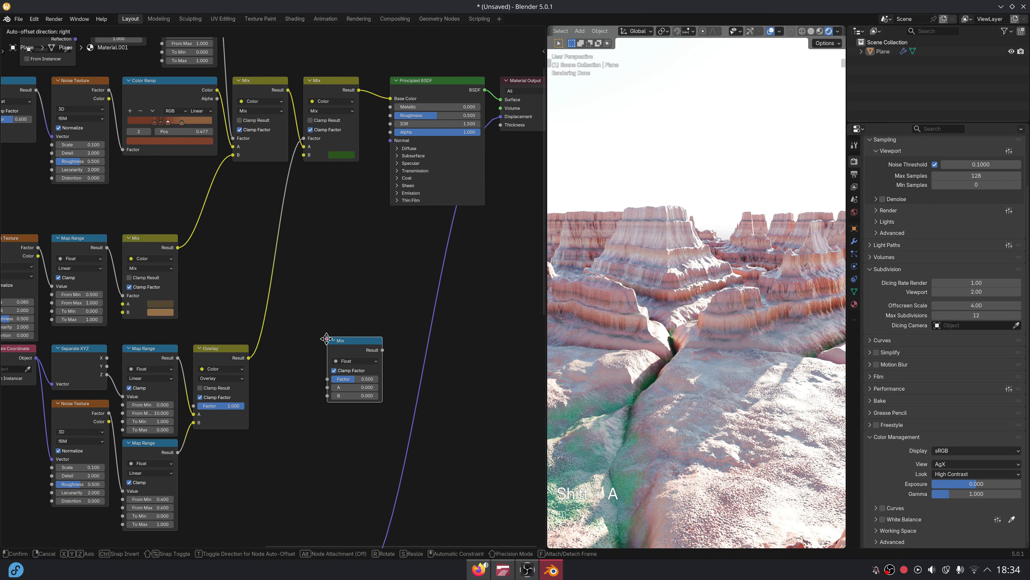
pyautogui.click(279, 343)
pyautogui.moveTo(248, 358); pyautogui.dragTo(320, 386)
pyautogui.scroll(3, 338, 381)
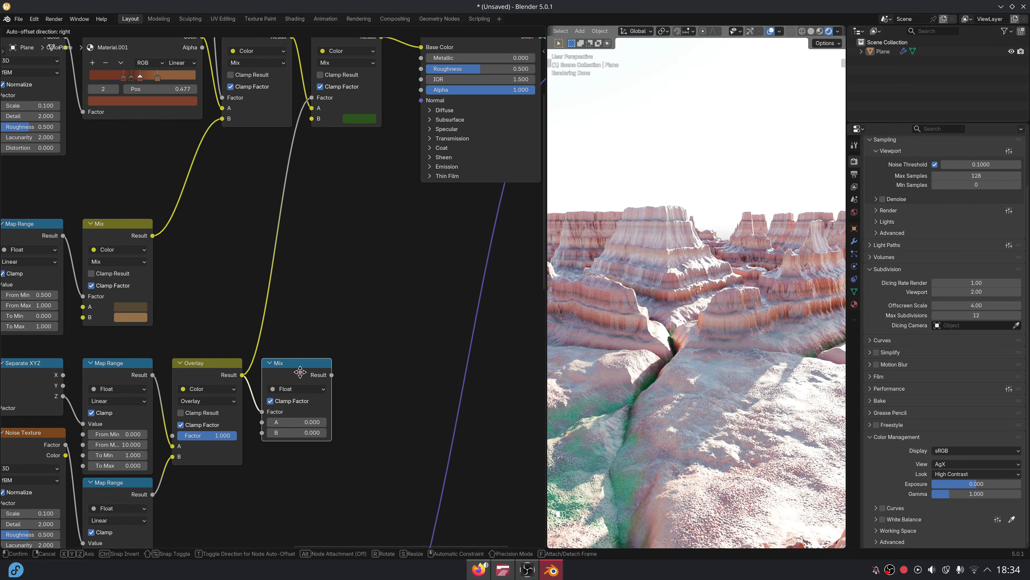
pyautogui.scroll(1, 320, 386)
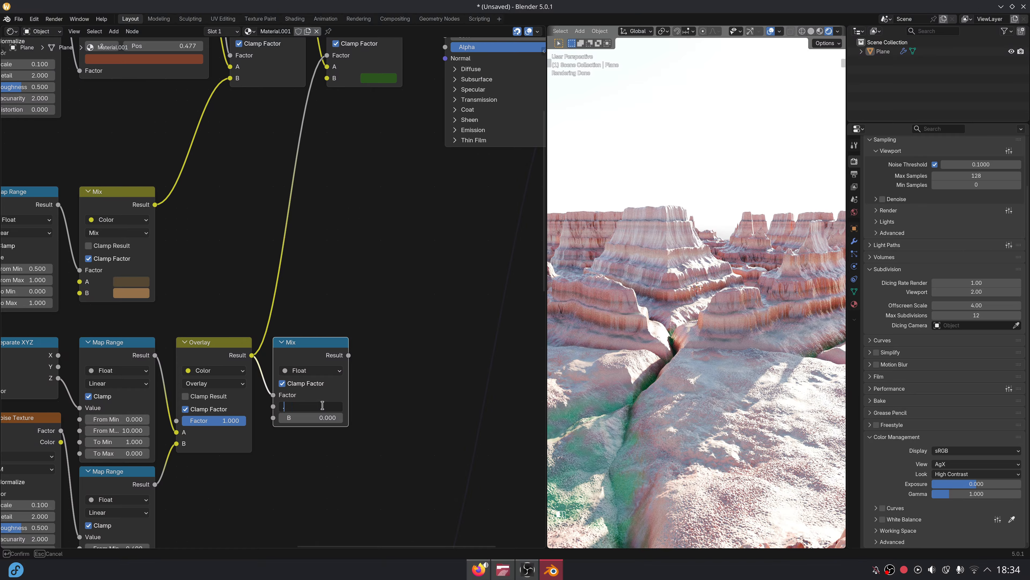
# Set the Float Mix values to A 0.8 and B 0.3 and connect its Result to the Principled BSDF's Roughness, expanding the Diffuse settings
pyautogui.write('0.8')
pyautogui.press('Return')
pyautogui.moveTo(398, 328); pyautogui.dragTo(327, 378, button='middle')
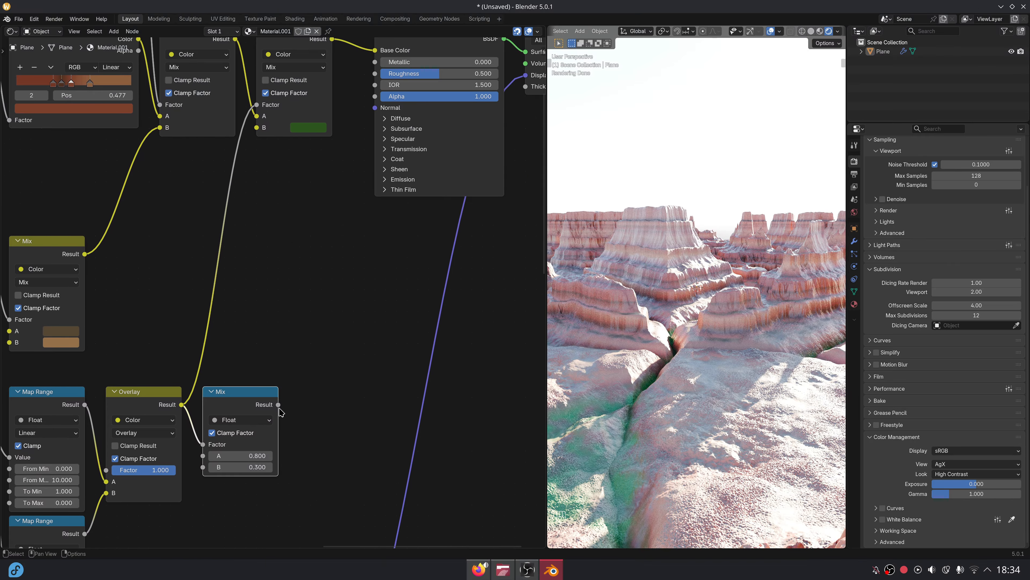
pyautogui.moveTo(278, 405); pyautogui.dragTo(375, 73)
pyautogui.click(400, 119)
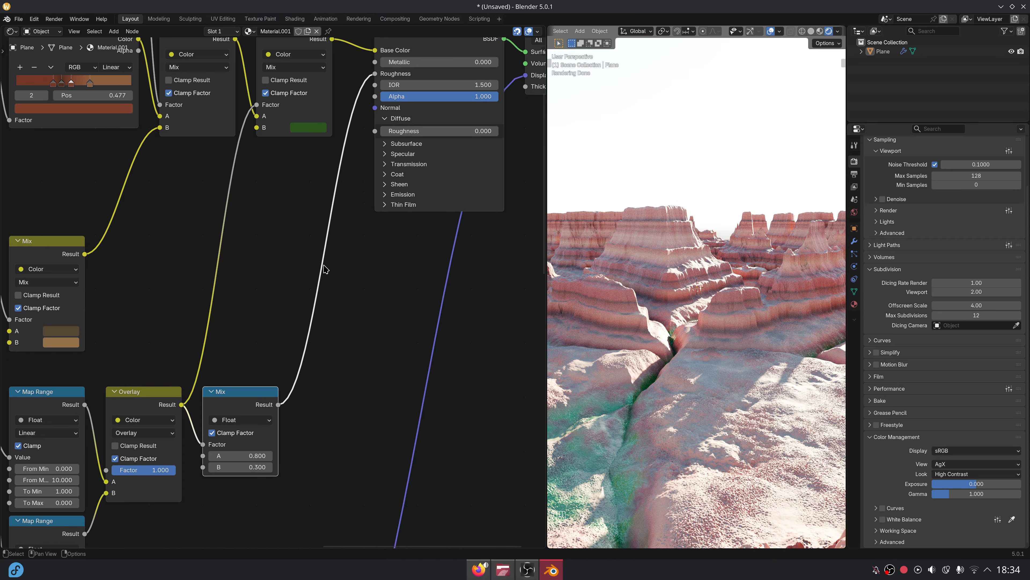
pyautogui.moveTo(324, 268); pyautogui.dragTo(355, 289, button='middle')
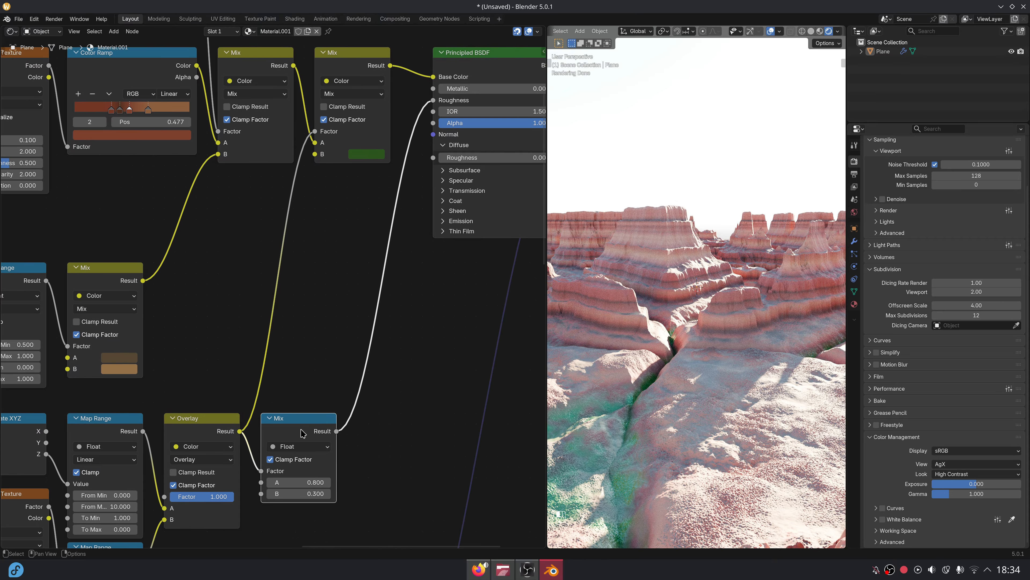
# Duplicate the roughness Mix node and set the color management Exposure to -2
pyautogui.hotkey('shift', 'd')
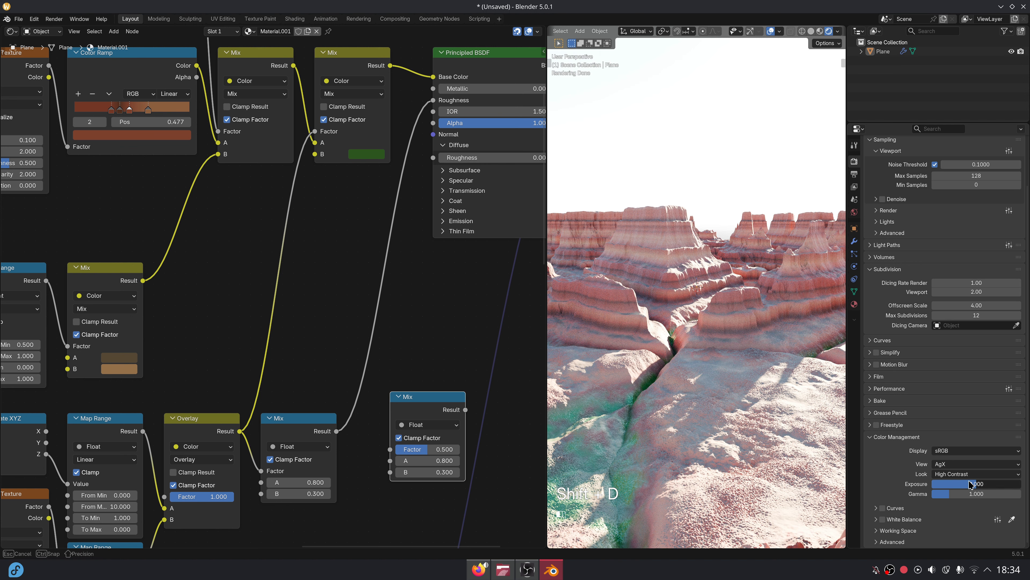
pyautogui.click(969, 481)
pyautogui.write('-2')
pyautogui.press('Return')
# Place the duplicated Mix node above the original, connect the Overlay Result to its Factor and set B to 0
pyautogui.moveTo(422, 397); pyautogui.dragTo(314, 279)
pyautogui.moveTo(283, 331); pyautogui.dragTo(283, 331)
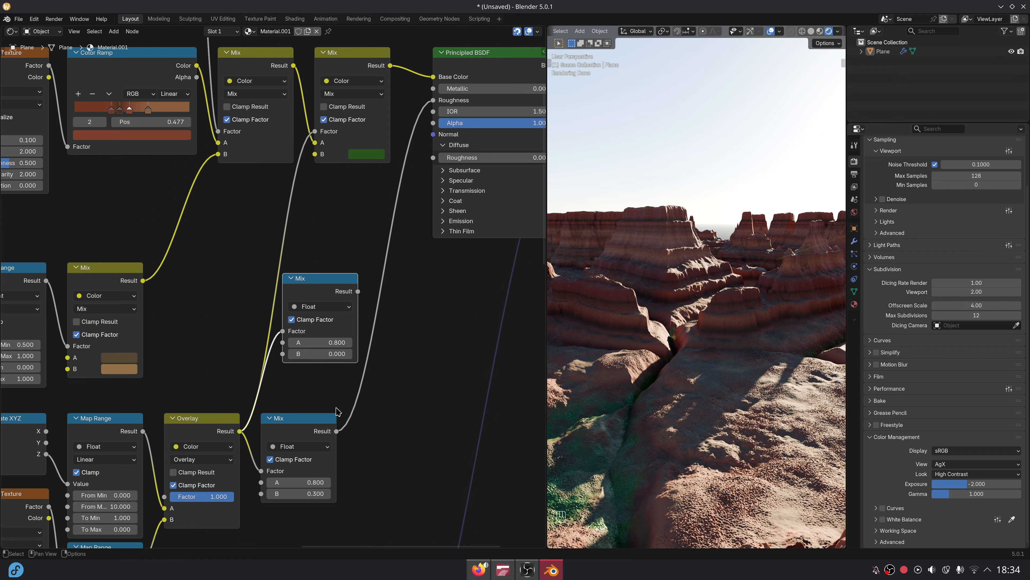
# Create a Float Mix node from the slope mask's Map Range Result, placed just before the duplicated Mix node
pyautogui.scroll(-3, 262, 194)
pyautogui.moveTo(262, 194); pyautogui.dragTo(285, 281, button='middle')
pyautogui.moveTo(232, 83); pyautogui.dragTo(248, 215)
pyautogui.moveTo(250, 301); pyautogui.dragTo(242, 308)
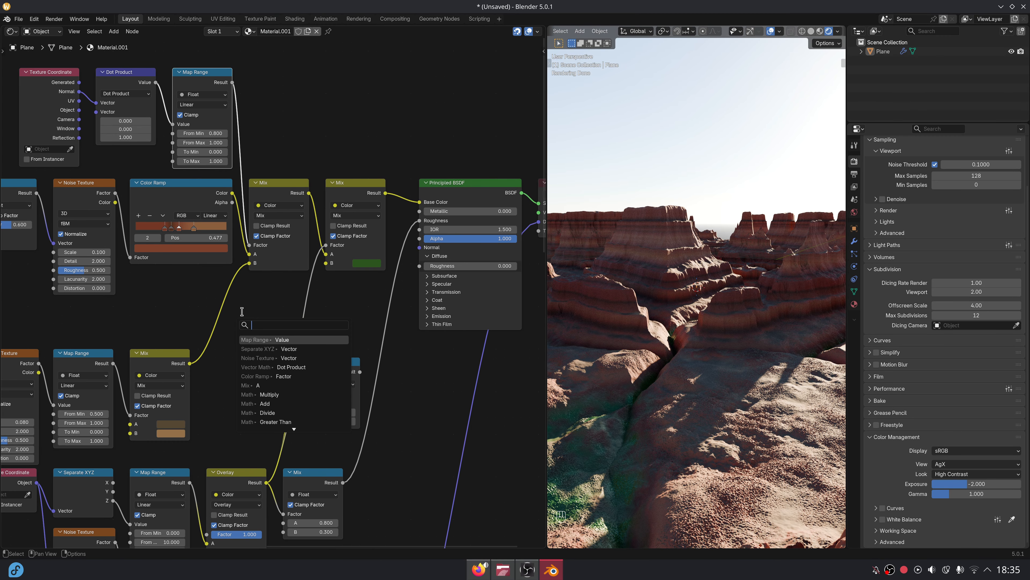
pyautogui.write('mix')
pyautogui.press('Return')
pyautogui.click(243, 357)
pyautogui.moveTo(262, 363); pyautogui.dragTo(270, 272, button='middle')
pyautogui.scroll(5, 270, 273)
pyautogui.moveTo(270, 273); pyautogui.dragTo(257, 285)
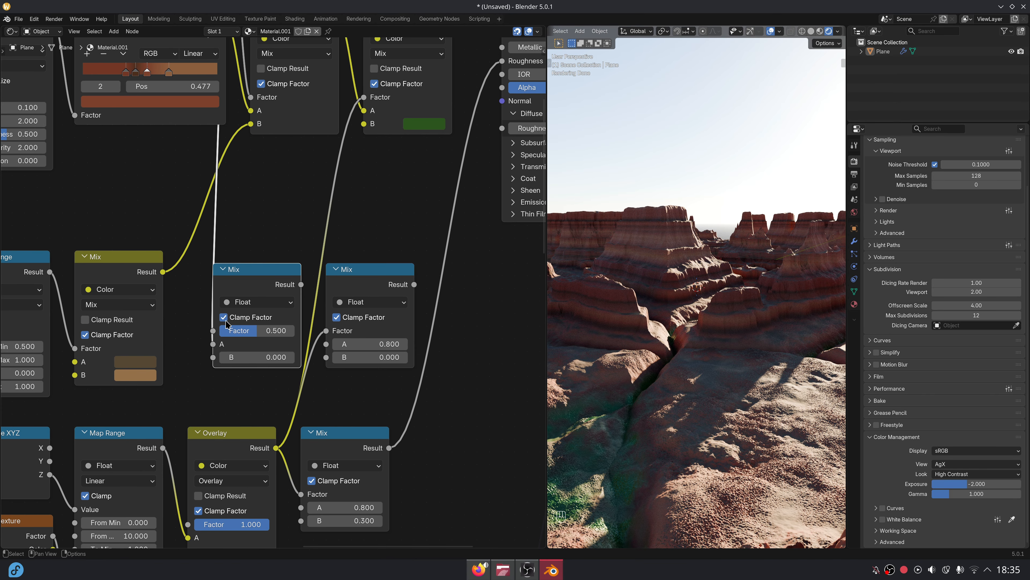
# Move the slope mask link from A to the new Mix node's Factor and set A to 0.8
pyautogui.moveTo(213, 344)
pyautogui.mouseDown()
pyautogui.moveTo(196, 342)
pyautogui.moveTo(209, 334)
pyautogui.mouseUp()
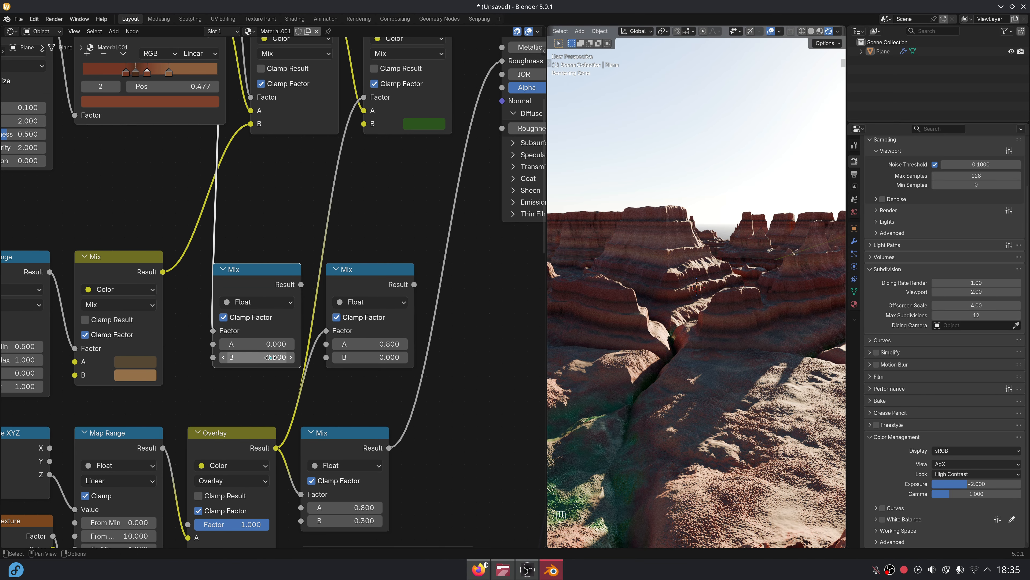
pyautogui.write('0.8')
pyautogui.press('Return')
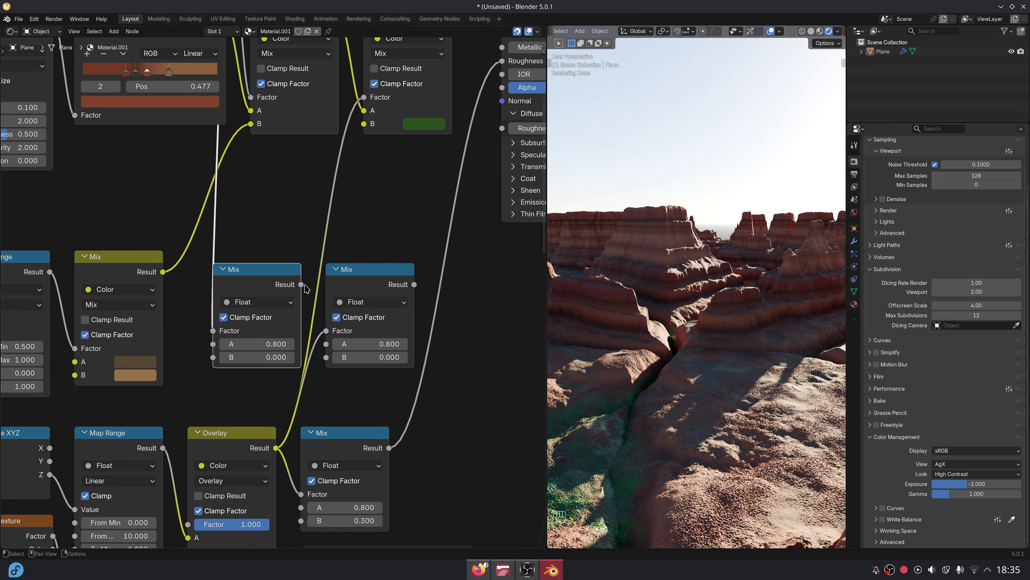
# Chain the slope-masked Mix through the duplicated Mix's A into the Diffuse Roughness, and place both nodes beneath the color Mix nodes
pyautogui.moveTo(320, 352); pyautogui.dragTo(326, 344)
pyautogui.moveTo(414, 284); pyautogui.dragTo(425, 281)
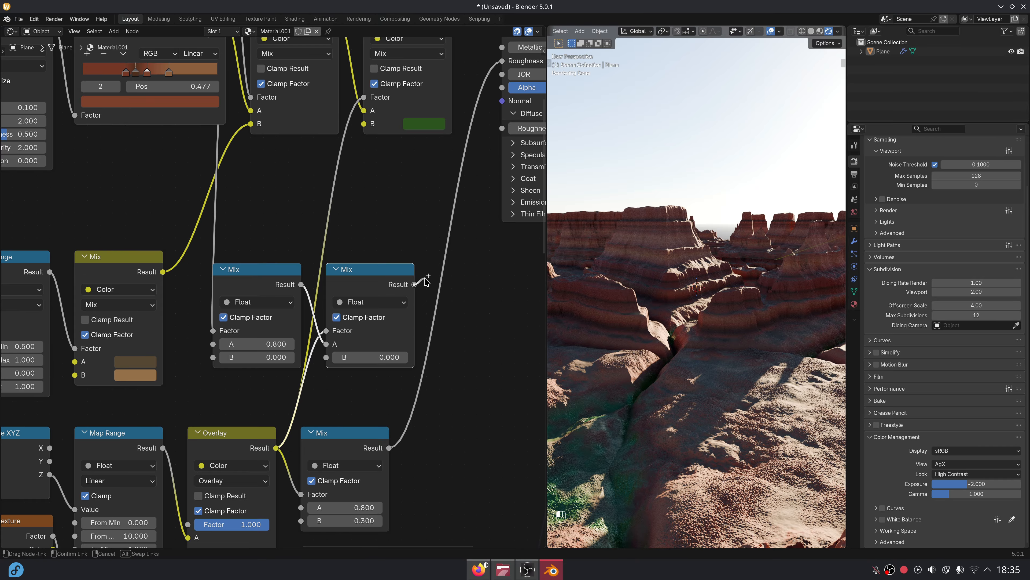
pyautogui.scroll(-2, 451, 207)
pyautogui.press('g')
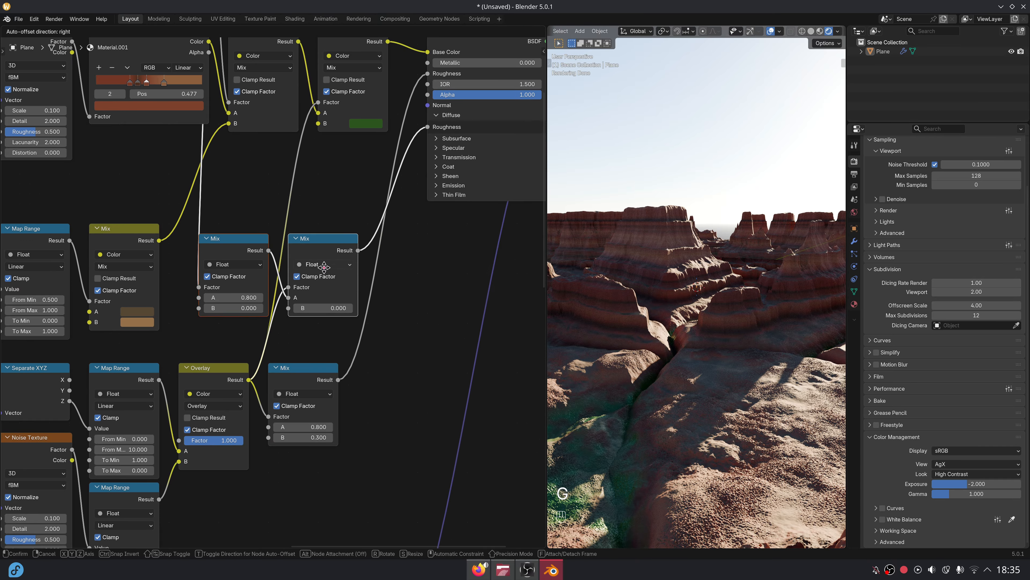
pyautogui.click(317, 175)
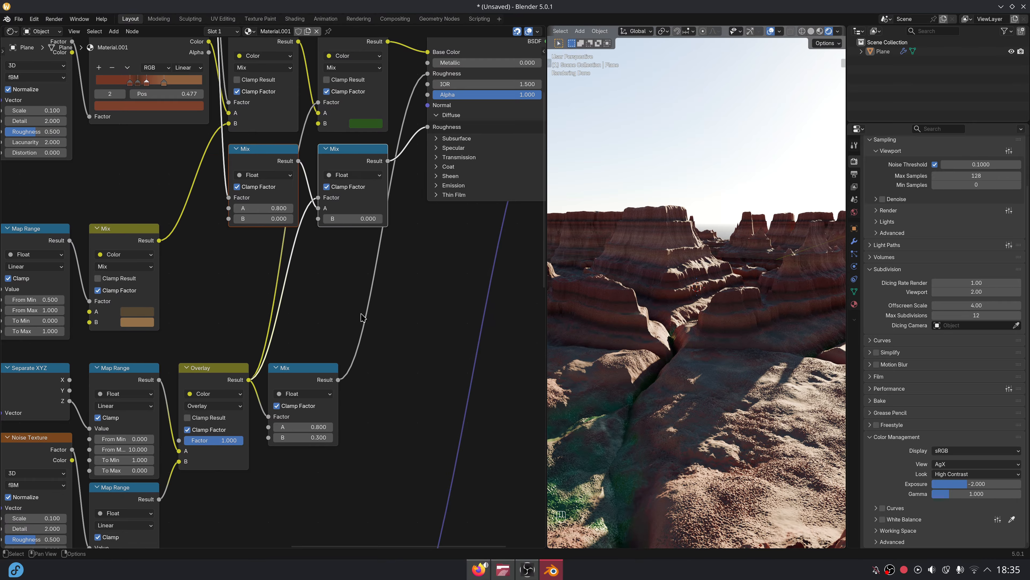
# Move the whole displacement node network down to make room beneath the color nodes
pyautogui.scroll(-3, 357, 313)
pyautogui.scroll(-12, 357, 284)
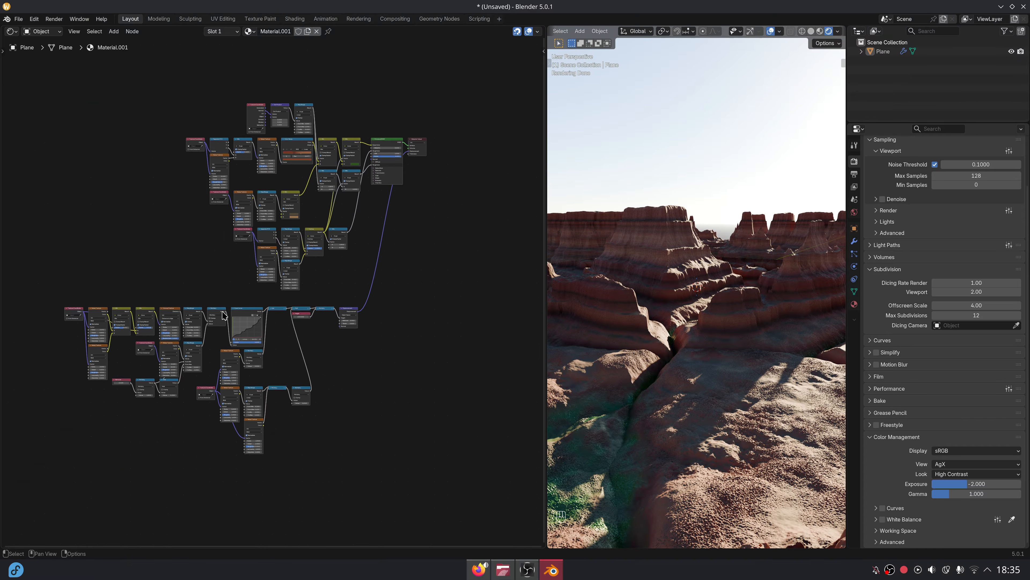
pyautogui.moveTo(350, 260); pyautogui.dragTo(398, 219, button='middle')
pyautogui.moveTo(78, 258); pyautogui.dragTo(442, 423)
pyautogui.press('g')
pyautogui.press('y')
pyautogui.press('g')
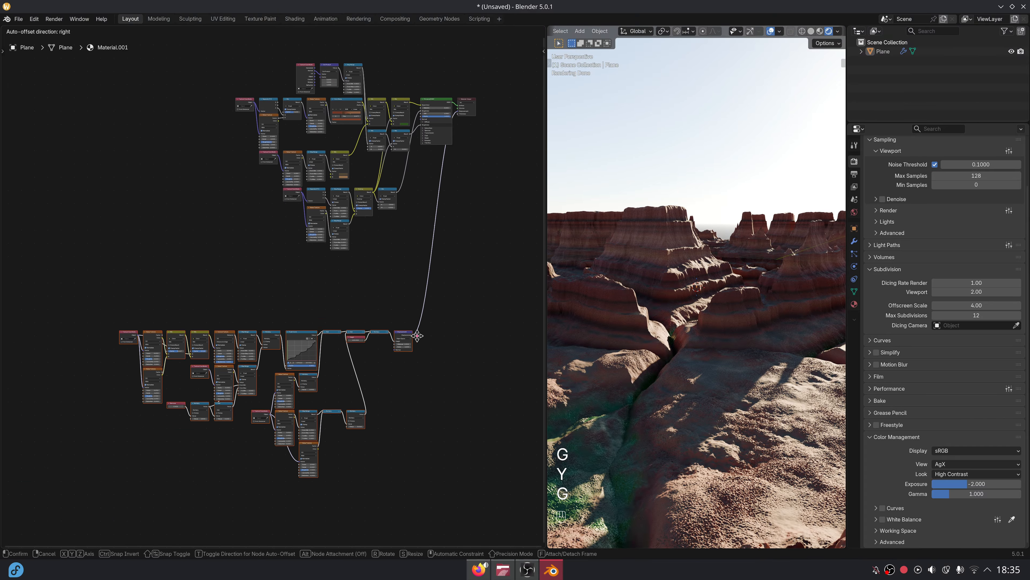
pyautogui.click(345, 302)
# Add a Texture Coordinate node with the Object output in the free space above the displacement nodes
pyautogui.scroll(5, 345, 302)
pyautogui.hotkey('shift', 'a')
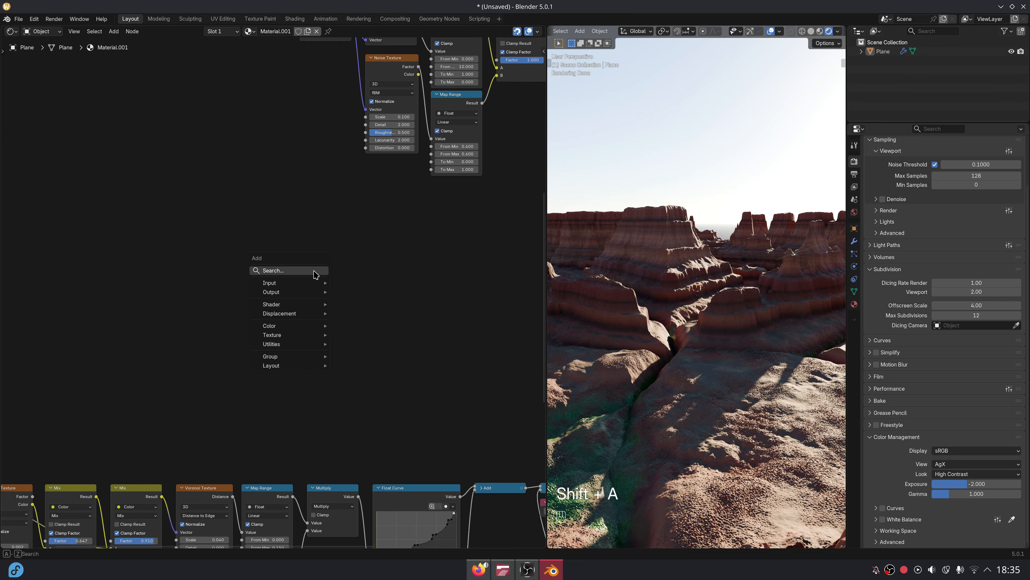
pyautogui.write('tex coord')
pyautogui.press('Return')
pyautogui.click(204, 242)
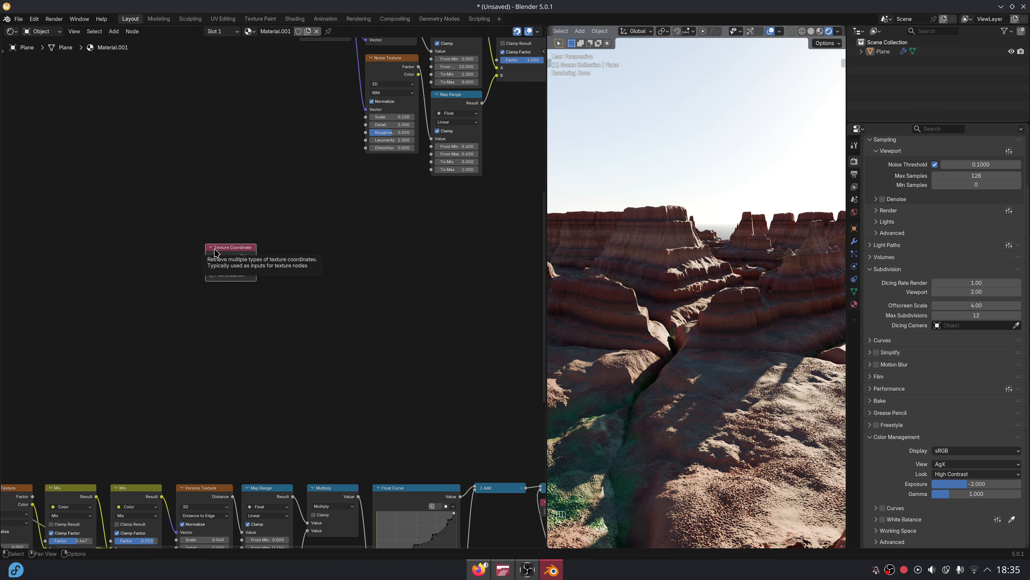
# Add a Separate XYZ node fed by the new Texture Coordinate's Object output
pyautogui.scroll(4, 261, 263)
pyautogui.moveTo(251, 242); pyautogui.dragTo(283, 230)
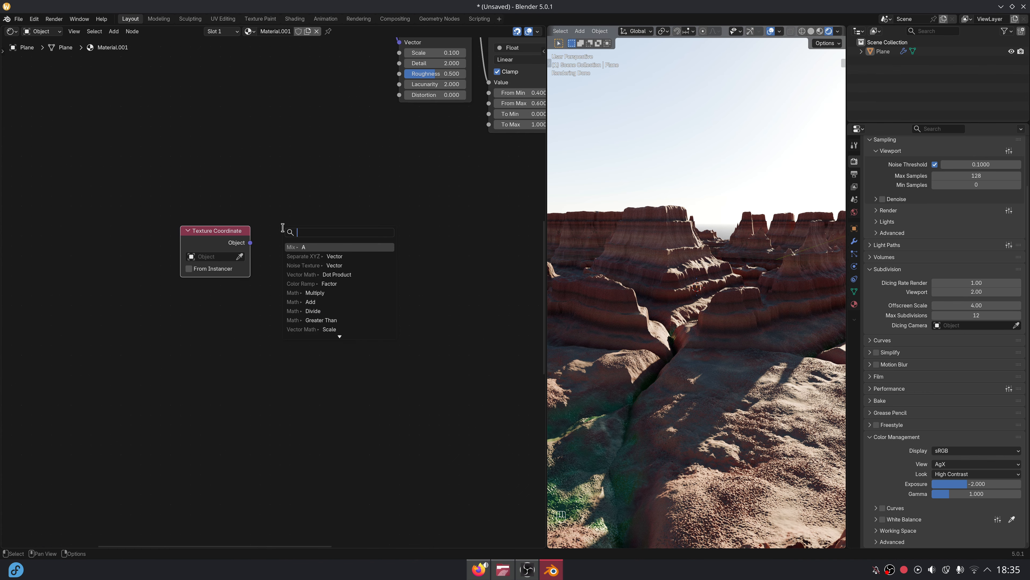
pyautogui.write('sep')
pyautogui.press('Return')
pyautogui.click(280, 240)
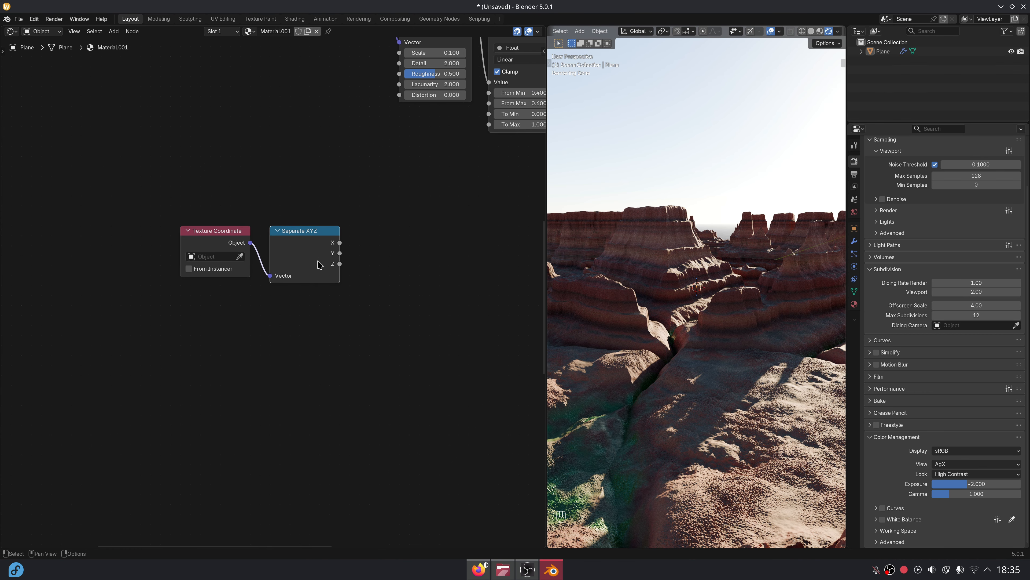
# Add a Float Mix node with the Separate XYZ's Z output connected to A
pyautogui.moveTo(340, 264); pyautogui.dragTo(378, 266)
pyautogui.write('mix')
pyautogui.press('Return')
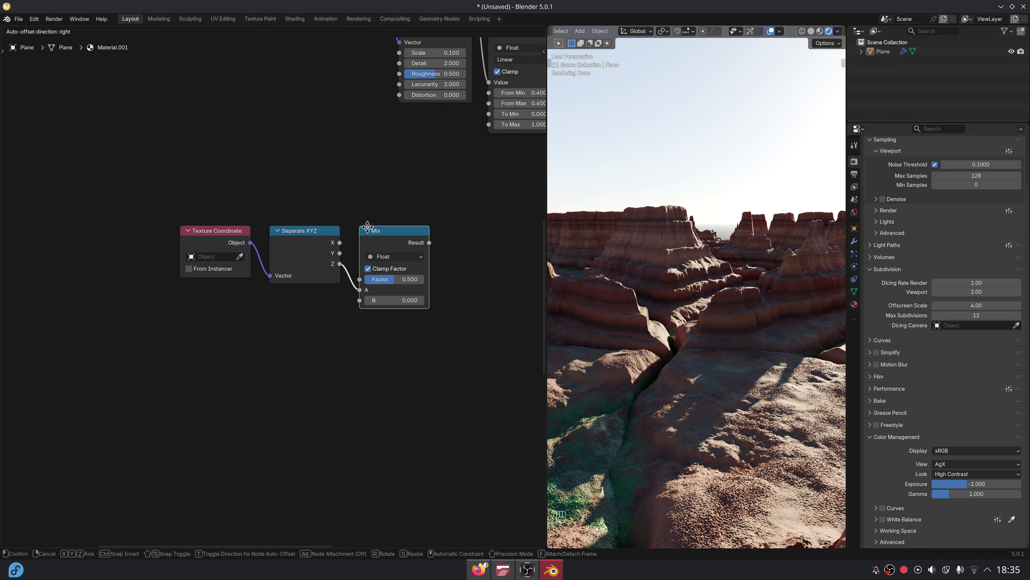
pyautogui.click(356, 293)
pyautogui.scroll(2, 311, 335)
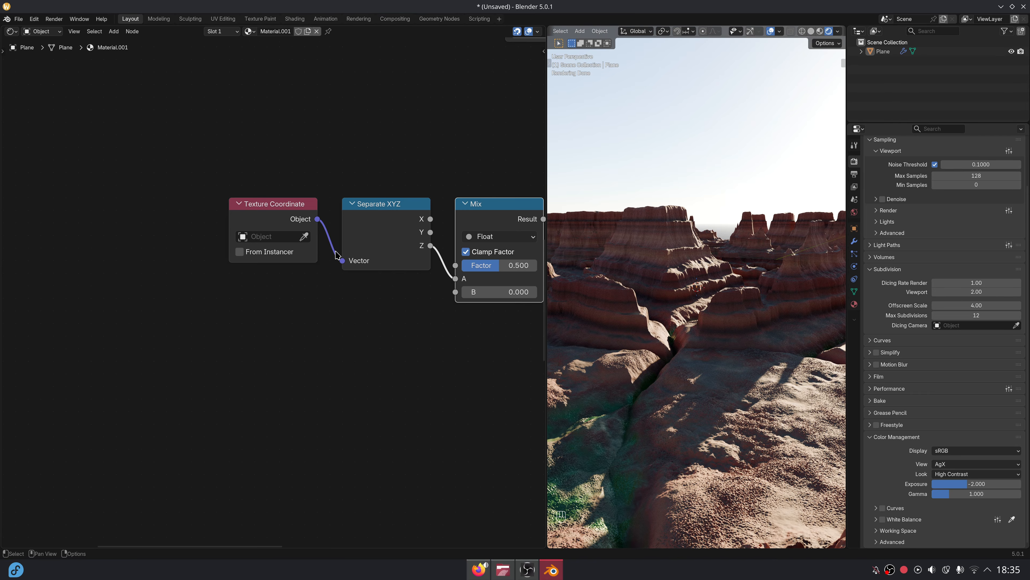
# Add a Noise Texture beneath the Separate XYZ node, with the Object coordinates connected to its Vector
pyautogui.moveTo(318, 218); pyautogui.dragTo(334, 327)
pyautogui.write('noise')
pyautogui.press('Return')
pyautogui.click(325, 308)
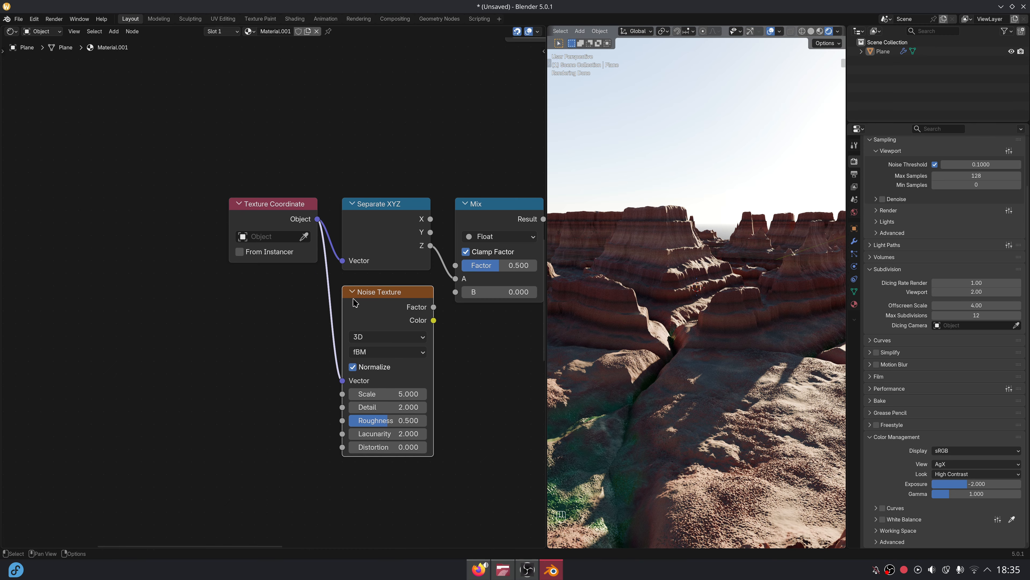
pyautogui.scroll(1, 324, 303)
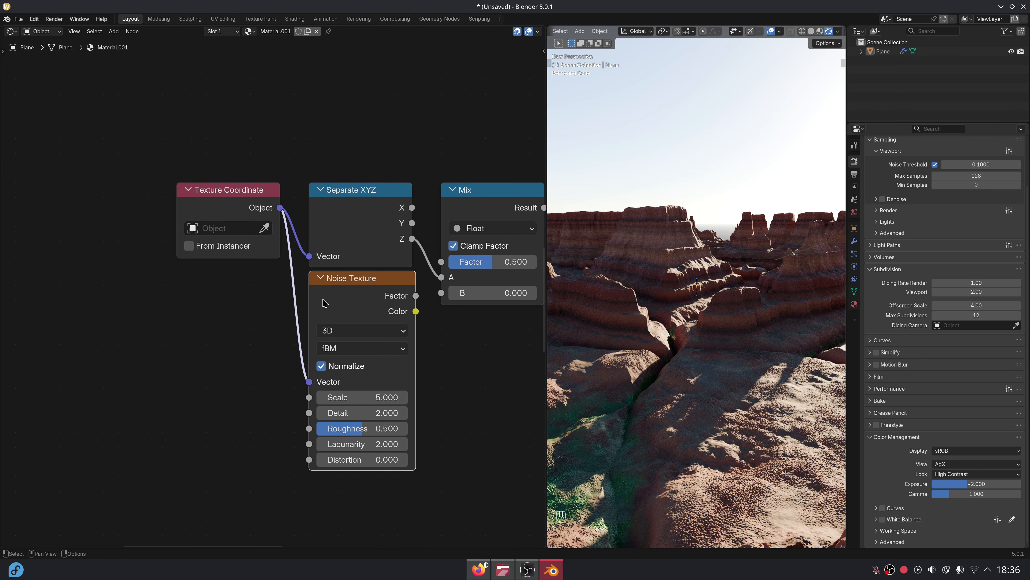
# Set the Noise Texture's Scale to 0.1 and Roughness to 0.7, and connect its Factor to the Float Mix's B
pyautogui.click(366, 398)
pyautogui.write('0.1')
pyautogui.press('Return')
pyautogui.click(386, 429)
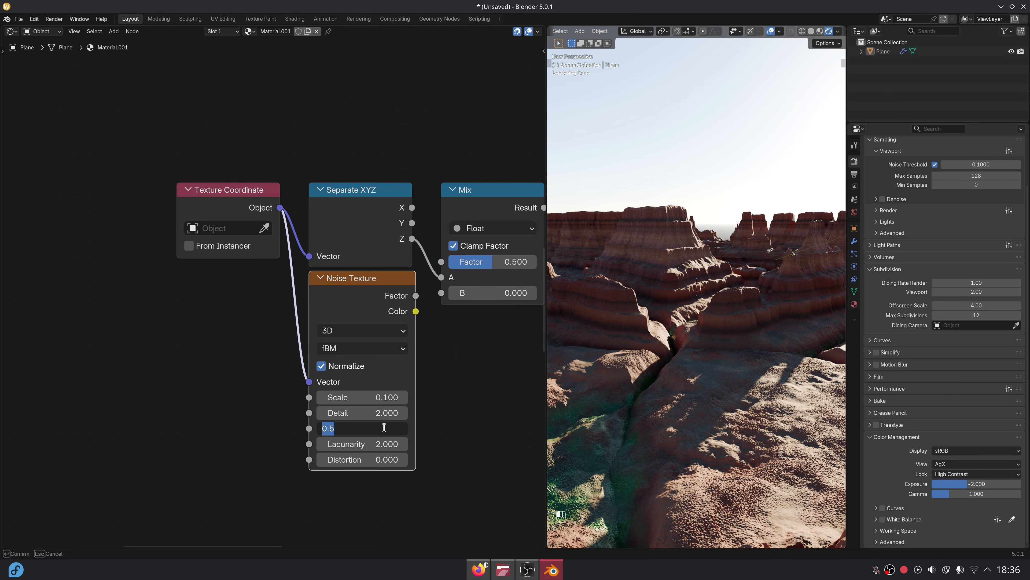
pyautogui.write('0.7')
pyautogui.press('Return')
pyautogui.moveTo(436, 299); pyautogui.dragTo(437, 299)
# Add a second Noise Texture after the Float Mix and connect the Mix Result to its Vector
pyautogui.moveTo(452, 323); pyautogui.dragTo(388, 347, button='middle')
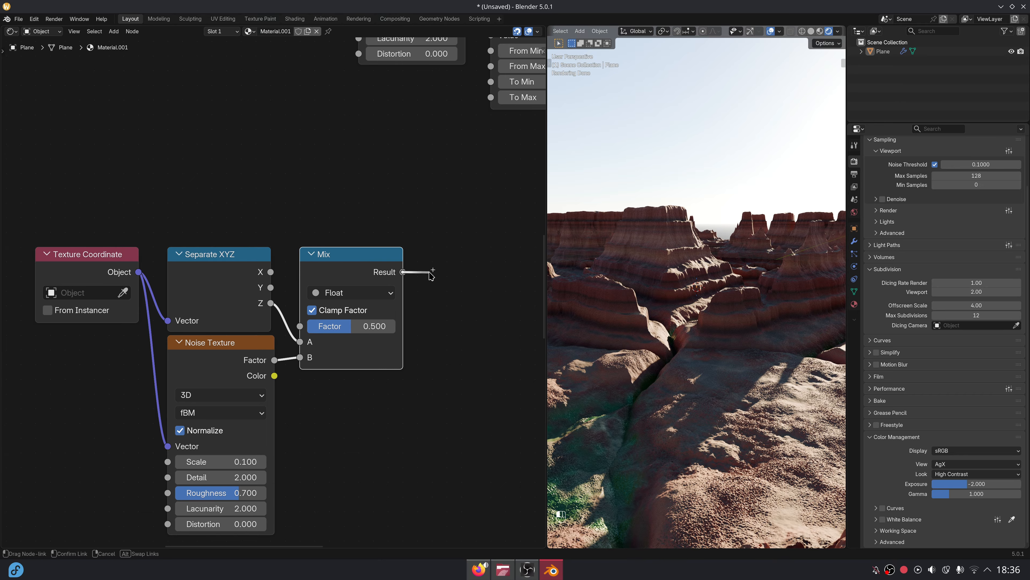
pyautogui.hotkey('shift', 'a')
pyautogui.write('nois')
pyautogui.press('Return')
pyautogui.click(440, 256)
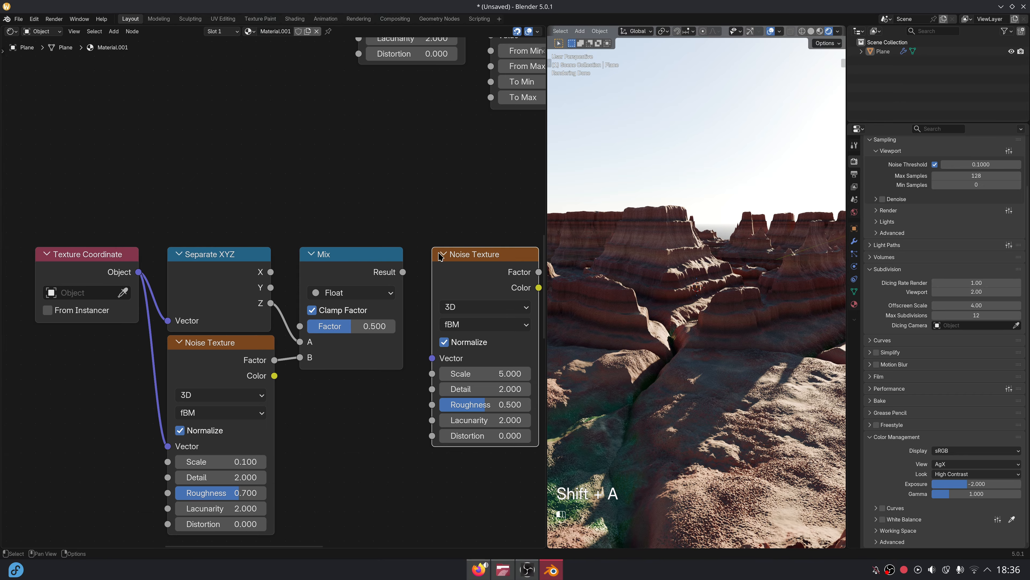
pyautogui.moveTo(410, 355); pyautogui.dragTo(432, 358)
# Set the second Noise Texture's Scale to 2
pyautogui.moveTo(453, 288); pyautogui.dragTo(347, 287, button='middle')
pyautogui.scroll(3, 381, 308)
pyautogui.moveTo(373, 322); pyautogui.dragTo(356, 306, button='middle')
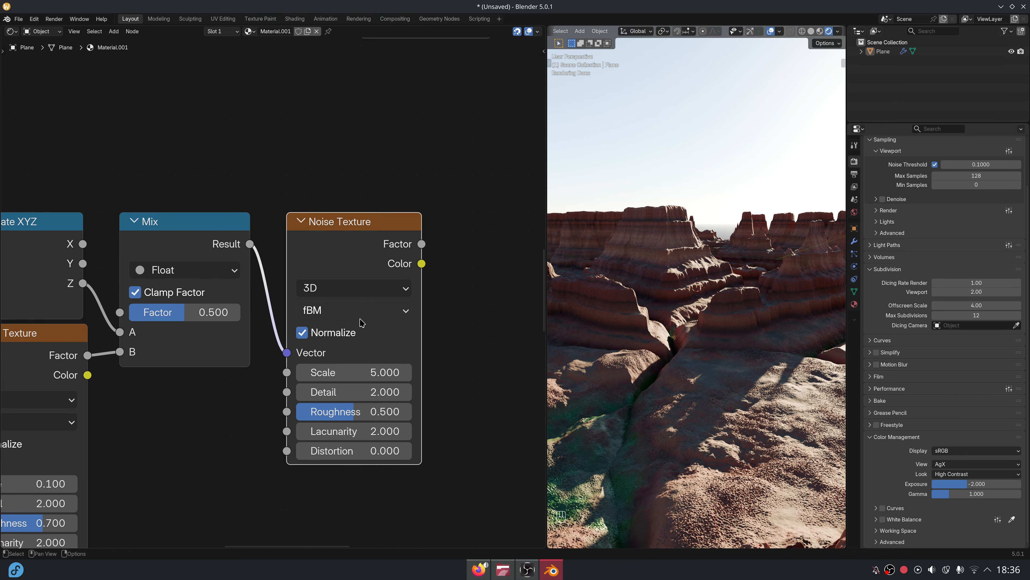
pyautogui.click(406, 374)
pyautogui.write('2')
pyautogui.press('Return')
# Add a Multiply math node fed by the second Noise Texture's Factor
pyautogui.moveTo(414, 281); pyautogui.dragTo(354, 289, button='middle')
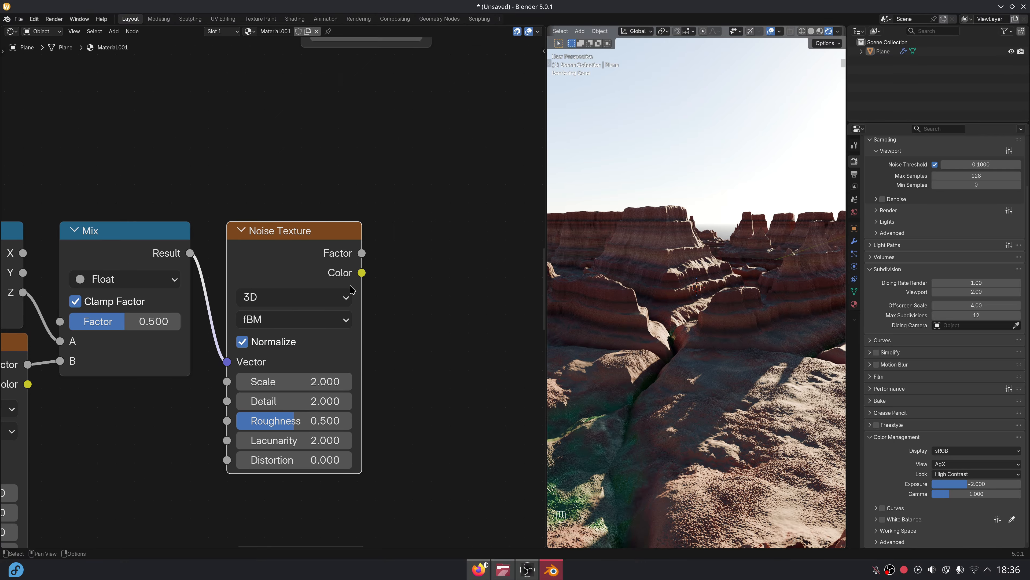
pyautogui.moveTo(362, 252); pyautogui.dragTo(385, 242)
pyautogui.write('mul')
pyautogui.press('Return')
pyautogui.click(416, 240)
pyautogui.moveTo(417, 259); pyautogui.dragTo(313, 269, button='middle')
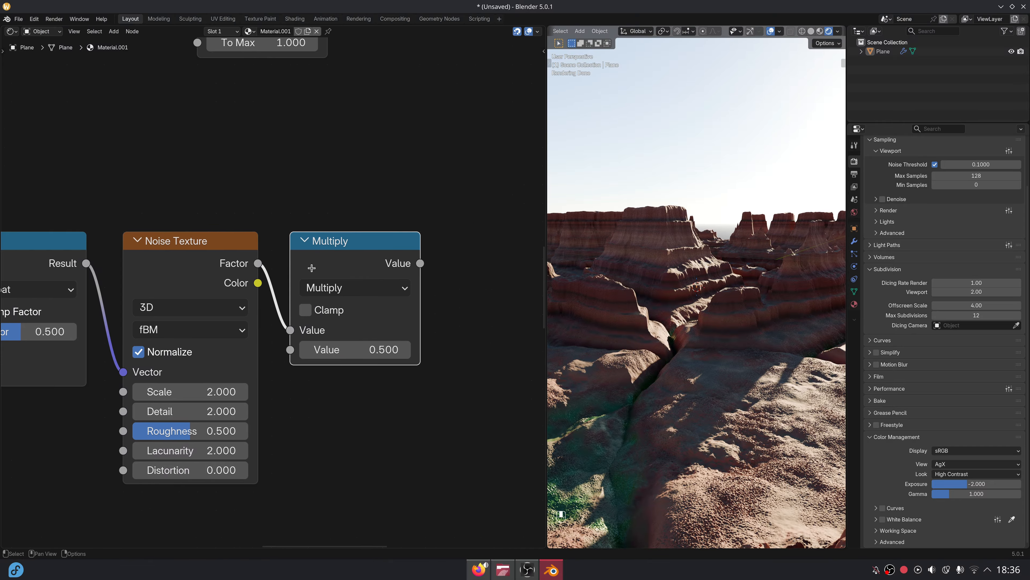
pyautogui.click(350, 350)
pyautogui.click(369, 381)
# Add an Add math node after the Multiply node, fed by its Value, and collapse it
pyautogui.moveTo(376, 410); pyautogui.dragTo(287, 429, button='middle')
pyautogui.moveTo(332, 283); pyautogui.dragTo(382, 279)
pyautogui.write('add')
pyautogui.click(383, 279)
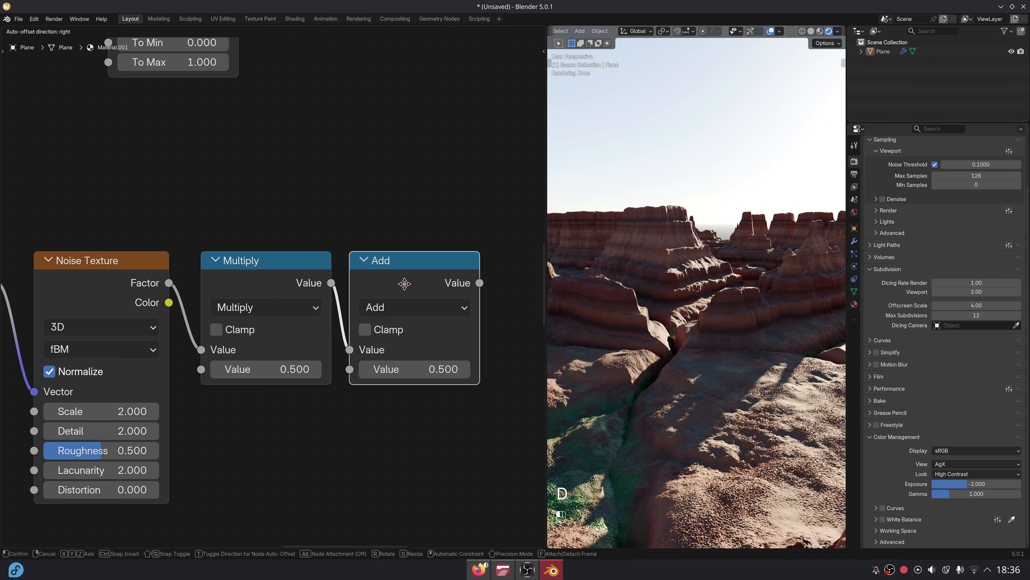
pyautogui.click(423, 283)
pyautogui.scroll(-2, 355, 399)
pyautogui.click(366, 263)
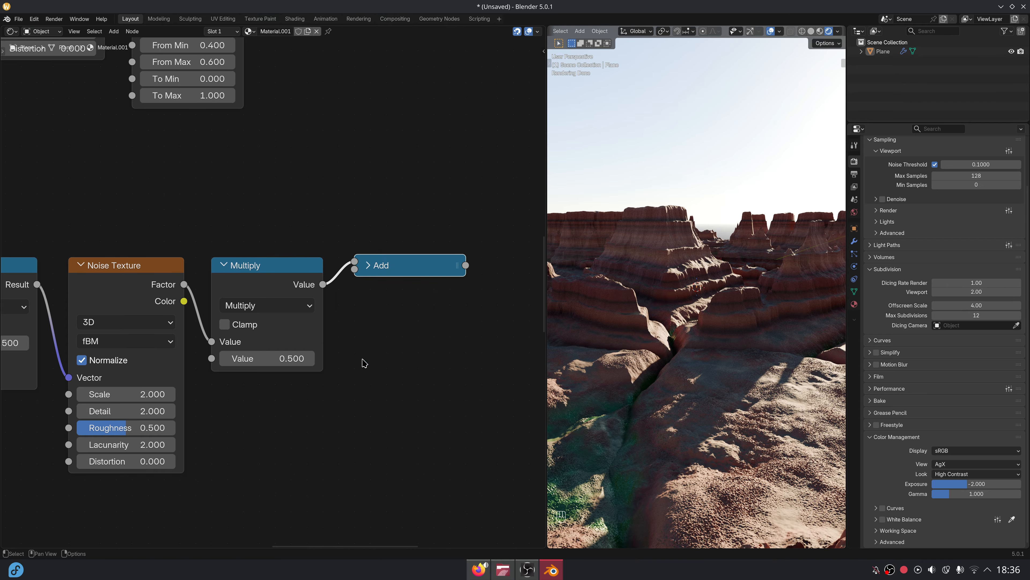
# Add a Texture Coordinate Object node directly below the second Noise Texture
pyautogui.moveTo(312, 452); pyautogui.dragTo(366, 359, button='middle')
pyautogui.moveTo(176, 339); pyautogui.dragTo(247, 328, button='middle')
pyautogui.hotkey('shift', 'a')
pyautogui.write('obj')
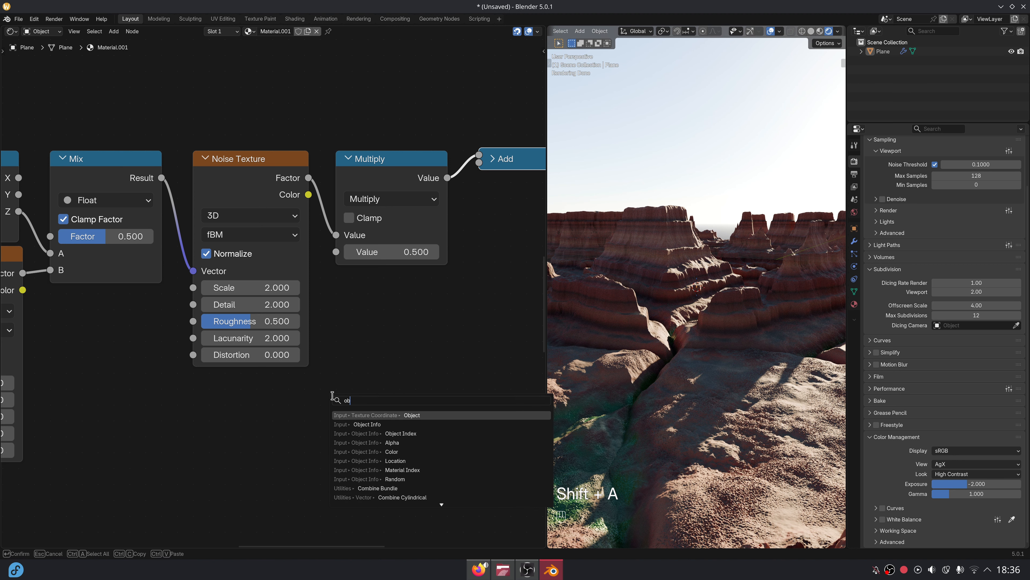
pyautogui.press('Return')
pyautogui.click(196, 385)
# Add a Voronoi Texture beside the new Texture Coordinate node and connect the Object output to its Vector
pyautogui.hotkey('shift', 'a')
pyautogui.write('voro')
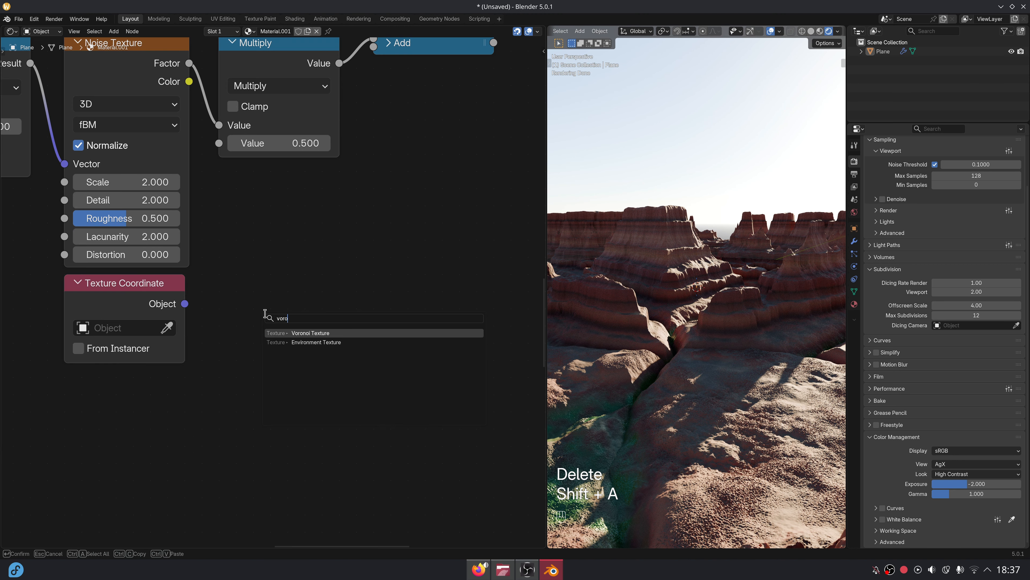
pyautogui.press('Return')
pyautogui.click(219, 281)
pyautogui.moveTo(185, 304); pyautogui.dragTo(239, 433)
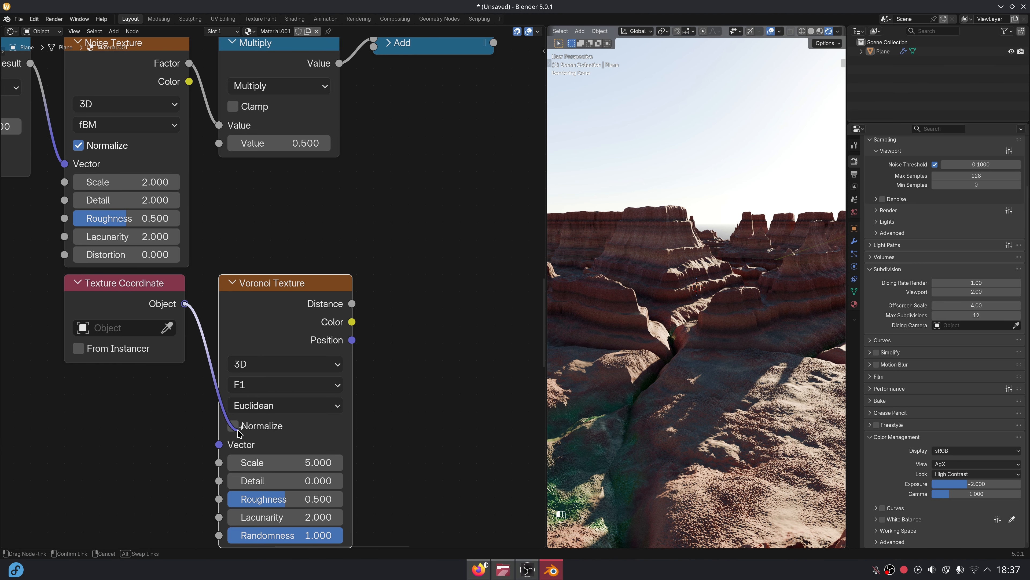
# Set the Voronoi Texture to Distance to Edge with Normalize enabled and a Scale of 0.150
pyautogui.click(253, 385)
pyautogui.click(284, 481)
pyautogui.click(328, 403)
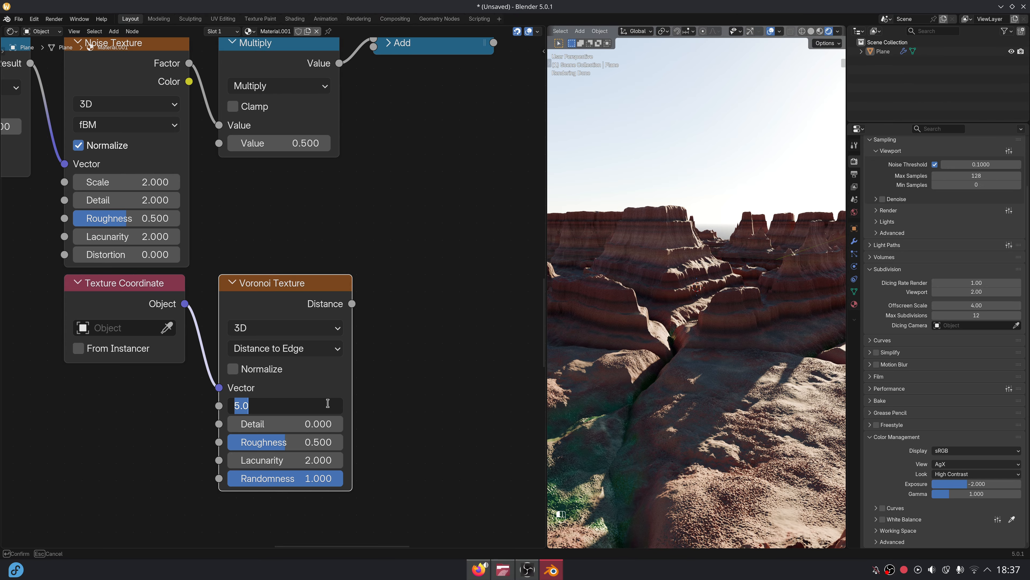
pyautogui.press('Return')
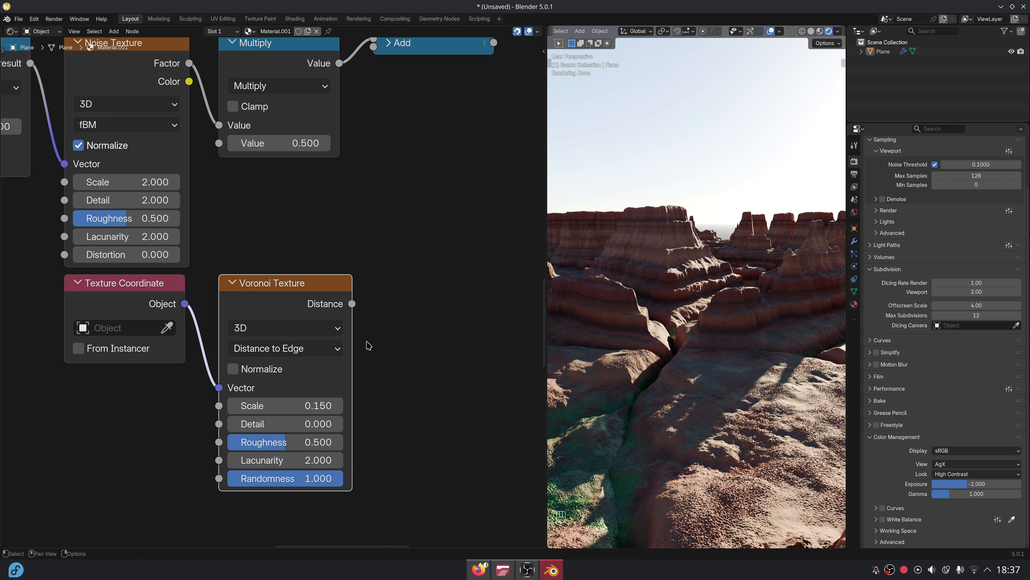
# Add a Multiply math node fed by the Voronoi Distance and set its value to 2
pyautogui.moveTo(358, 307); pyautogui.dragTo(395, 278)
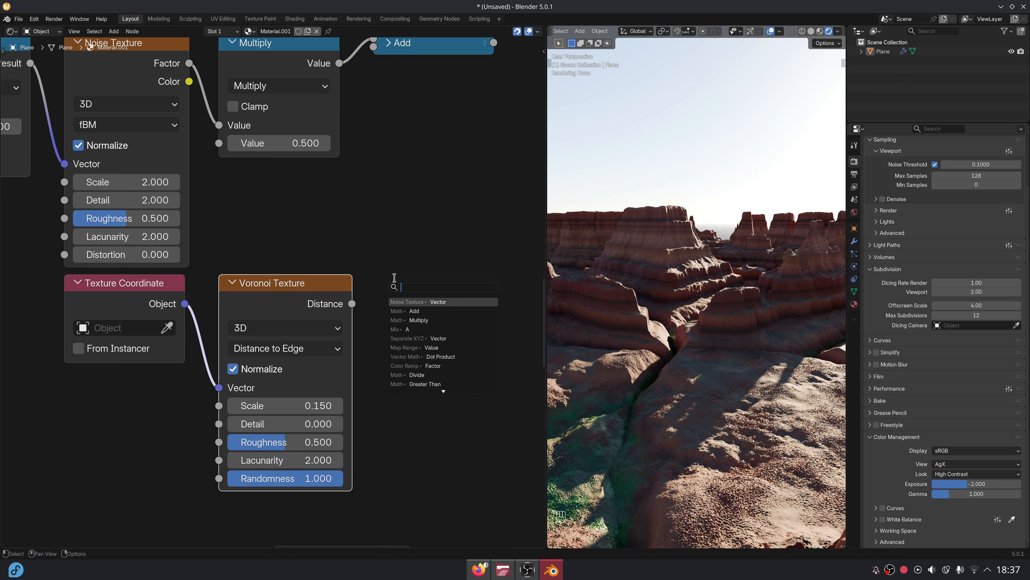
pyautogui.write('mu')
pyautogui.press('Return')
pyautogui.click(391, 286)
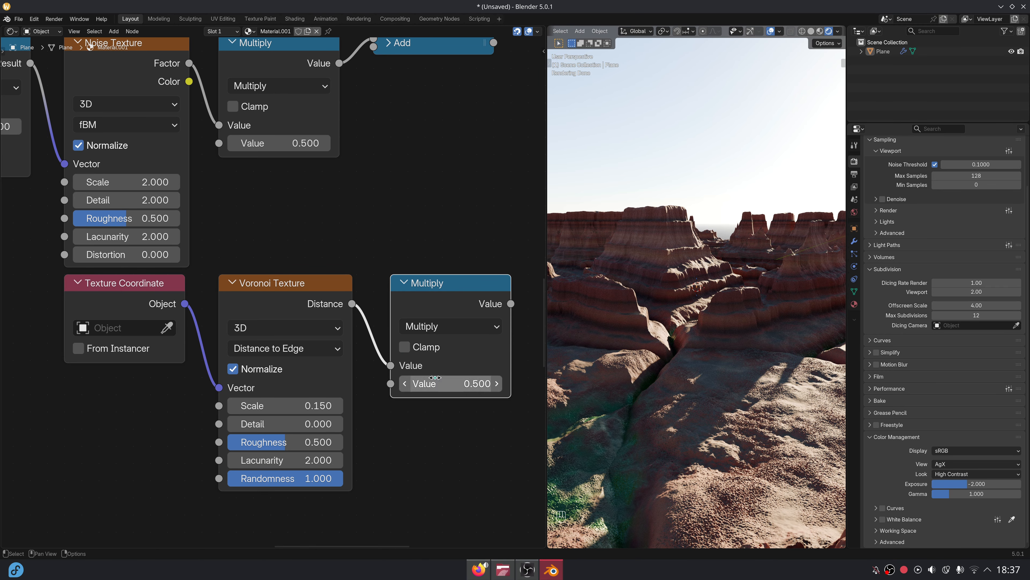
pyautogui.click(458, 383)
pyautogui.write('2')
pyautogui.press('Return')
pyautogui.moveTo(437, 297); pyautogui.dragTo(420, 297)
# Connect the Voronoi branch's Multiply to the Add node's second input and feed the Add result into A of a new Float Mix node
pyautogui.scroll(-2, 365, 260)
pyautogui.moveTo(366, 260); pyautogui.dragTo(268, 353, button='middle')
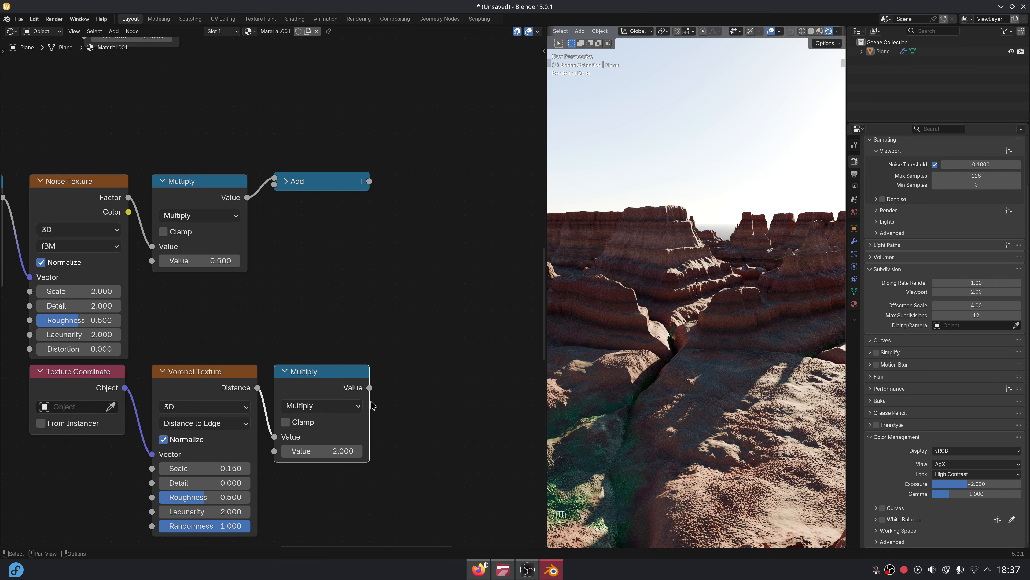
pyautogui.moveTo(343, 229); pyautogui.dragTo(278, 253, button='middle')
pyautogui.scroll(2, 284, 262)
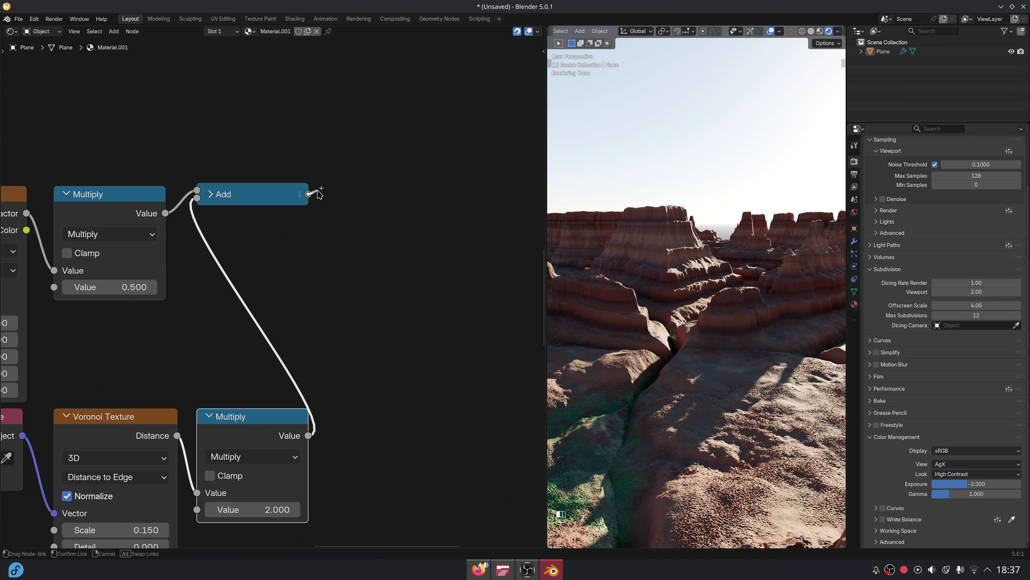
pyautogui.moveTo(318, 191); pyautogui.dragTo(348, 194)
pyautogui.write('mix')
pyautogui.press('Return')
pyautogui.click(343, 190)
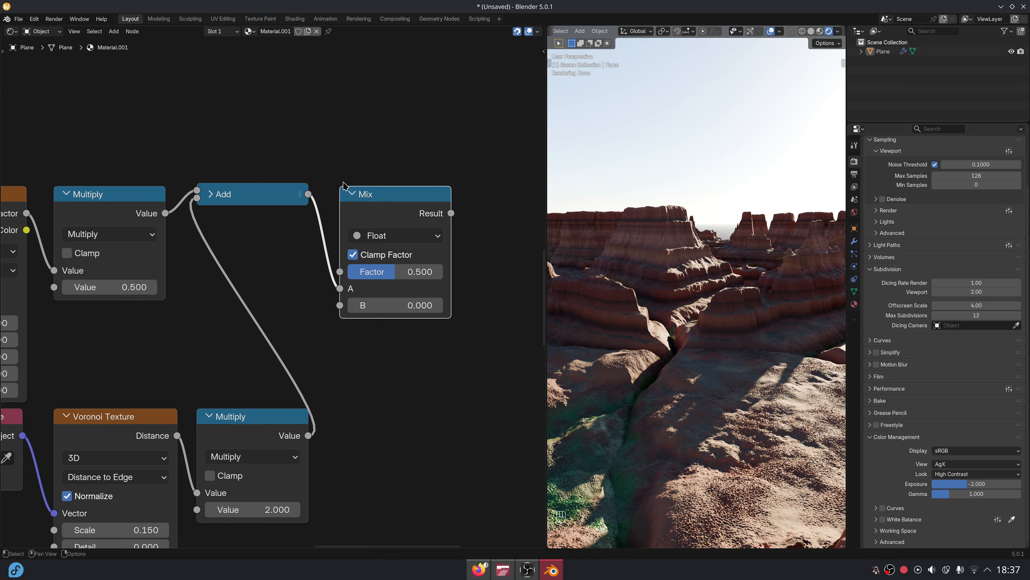
# Connect the Result of the topmost Map Range mask to the new Mix node's Factor
pyautogui.scroll(-6, 342, 244)
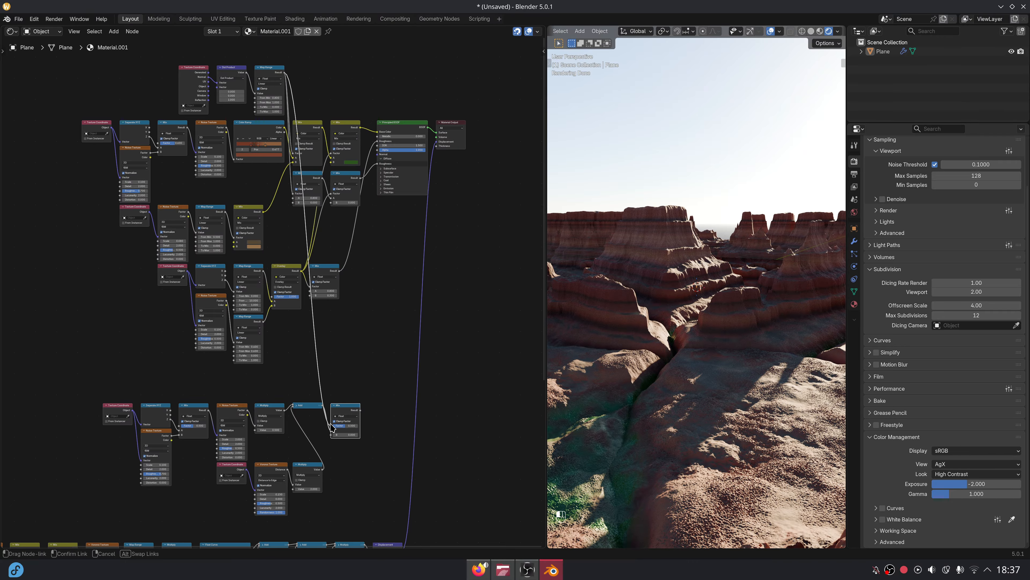
pyautogui.moveTo(332, 428); pyautogui.dragTo(332, 427)
pyautogui.scroll(5, 332, 427)
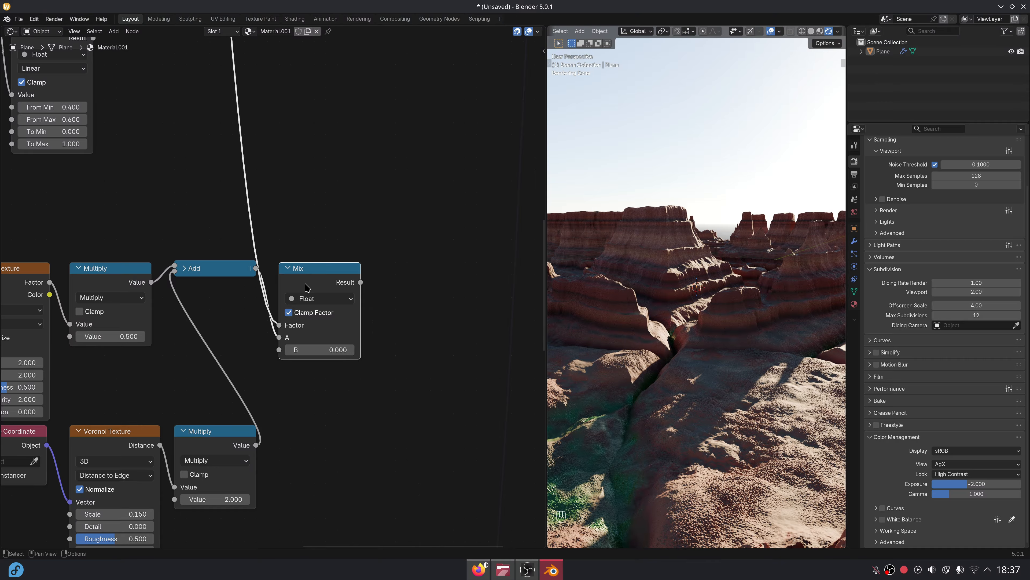
pyautogui.moveTo(308, 287); pyautogui.dragTo(331, 248, button='middle')
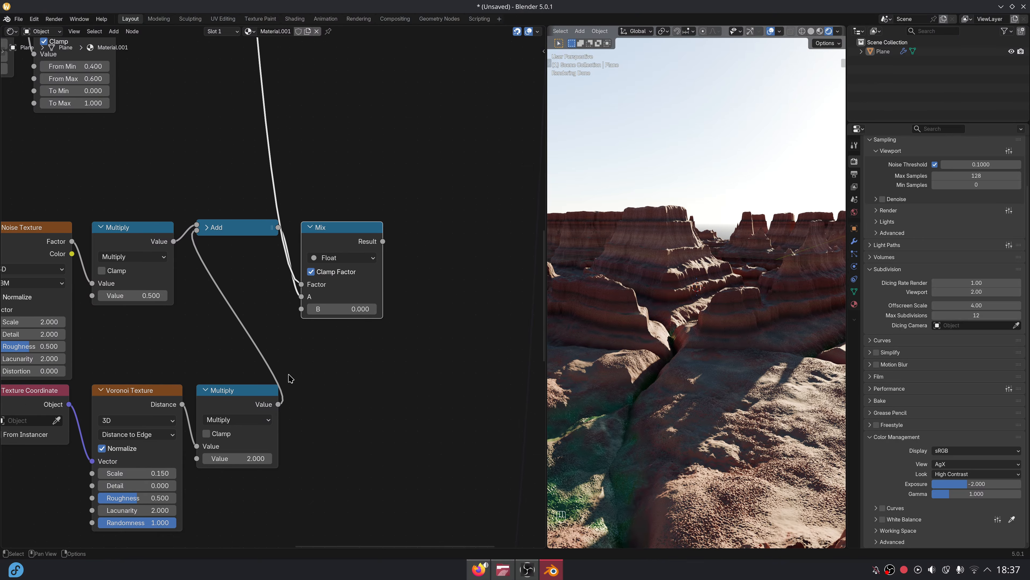
# Add another Noise Texture with Scale 6 and connect the Voronoi branch's Texture Coordinate Object output to its Vector
pyautogui.moveTo(303, 359); pyautogui.dragTo(331, 358, button='middle')
pyautogui.hotkey('shift', 'a')
pyautogui.write('nois')
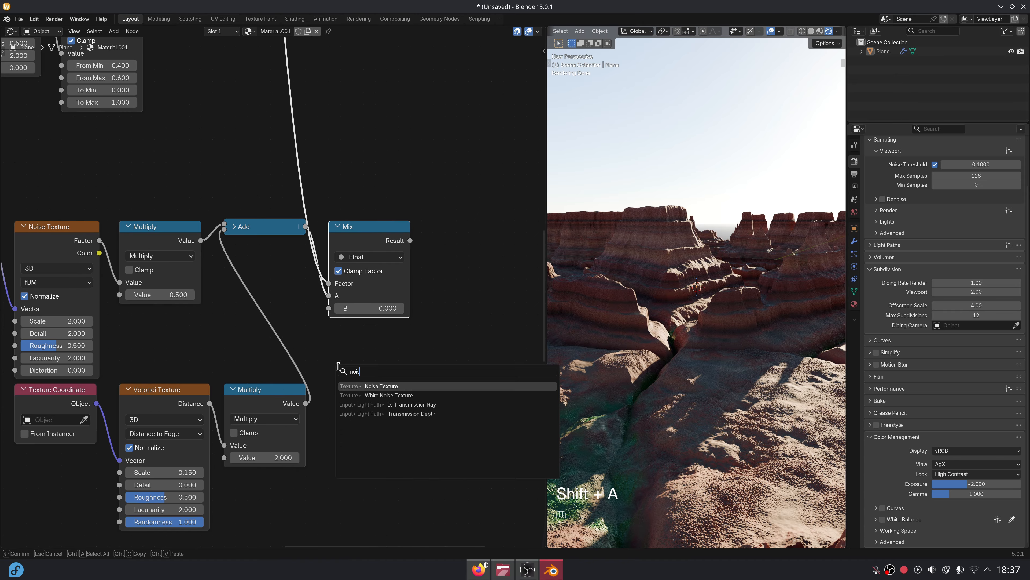
pyautogui.press('Return')
pyautogui.click(351, 372)
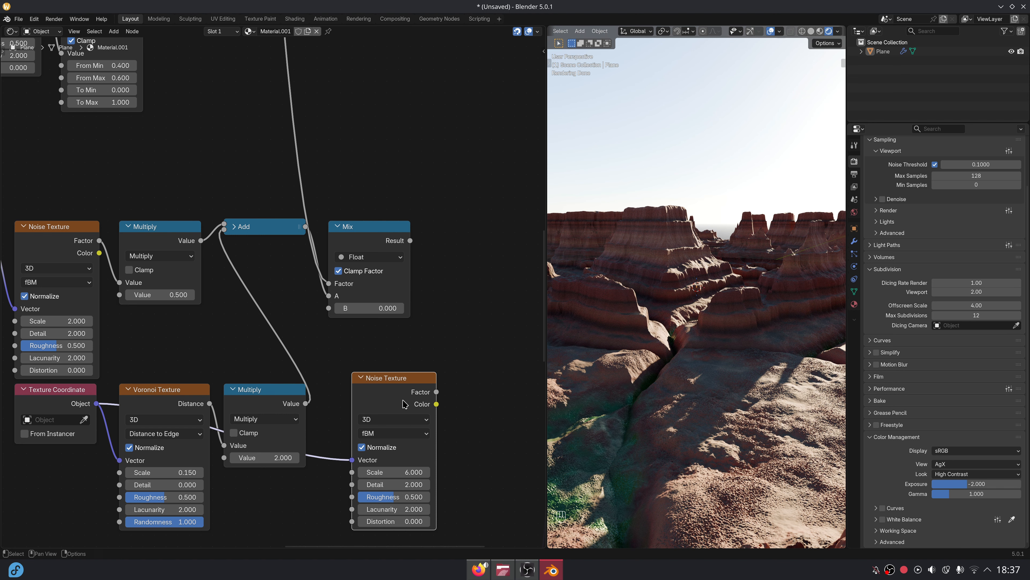
# Move the Scale 6 Noise Texture below the Add node and shift the Voronoi branch aside to make room
pyautogui.moveTo(403, 403); pyautogui.dragTo(276, 276)
pyautogui.moveTo(299, 499); pyautogui.dragTo(141, 405)
pyautogui.moveTo(142, 405); pyautogui.dragTo(228, 350, button='middle')
pyautogui.scroll(-1, 228, 349)
pyautogui.keyDown('shift'); pyautogui.click(163, 345); pyautogui.keyUp('shift')
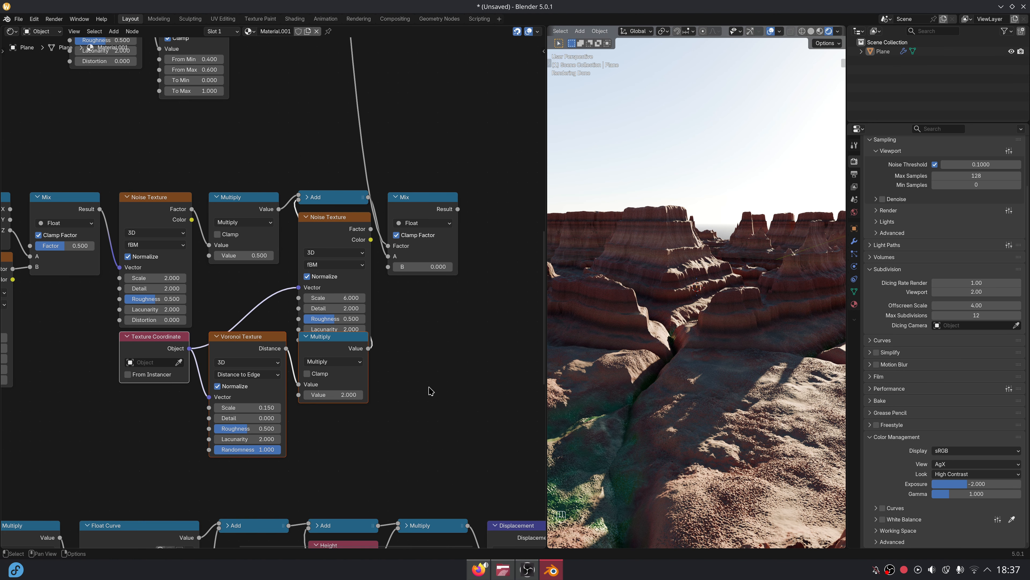
pyautogui.press('g')
pyautogui.click(308, 392)
# Connect the Scale 6 Noise Texture's Factor to input B of the Float Mix
pyautogui.moveTo(367, 235); pyautogui.dragTo(276, 257, button='middle')
pyautogui.scroll(1, 276, 258)
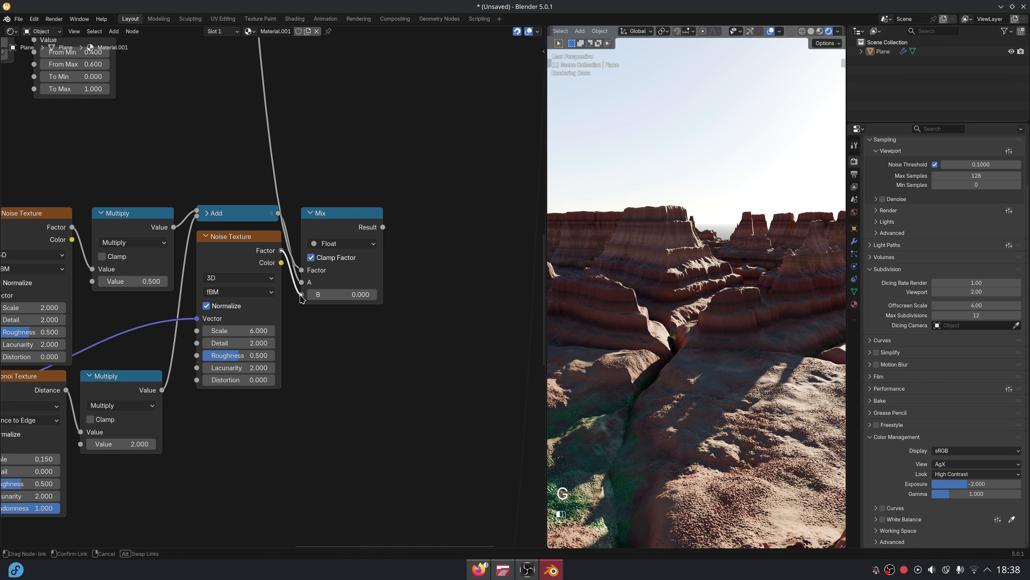
pyautogui.moveTo(301, 298); pyautogui.dragTo(301, 294)
# Duplicate the Float Mix, connect the first Mix's Result to input A of the copy, and preview the copy's output
pyautogui.moveTo(318, 319); pyautogui.dragTo(252, 359, button='middle')
pyautogui.click(242, 268)
pyautogui.hotkey('shift', 'd')
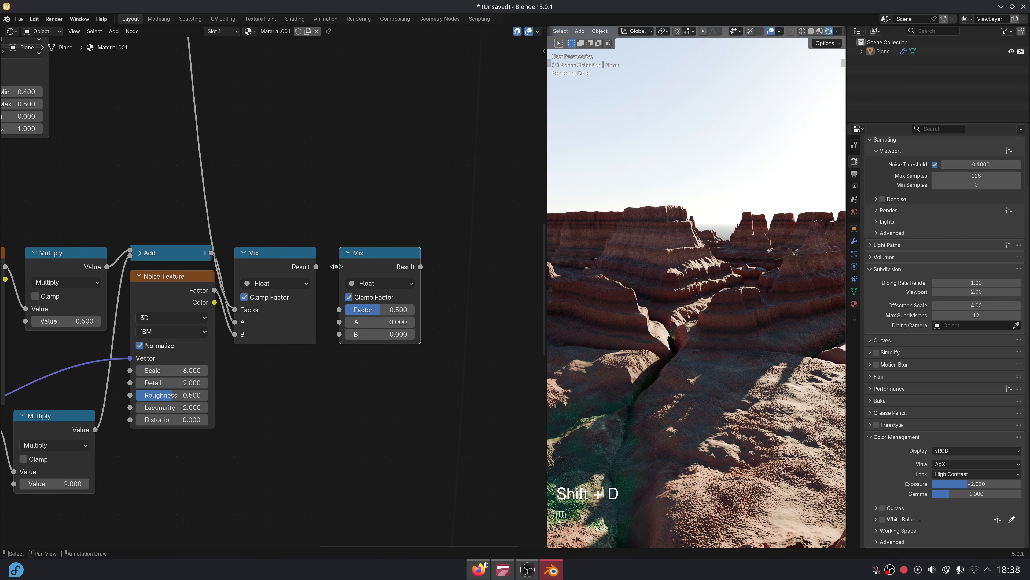
pyautogui.moveTo(340, 328); pyautogui.dragTo(339, 322)
pyautogui.keyDown('ctrl'); pyautogui.keyDown('shift'); pyautogui.click(370, 268); pyautogui.keyUp('shift'); pyautogui.keyUp('ctrl')
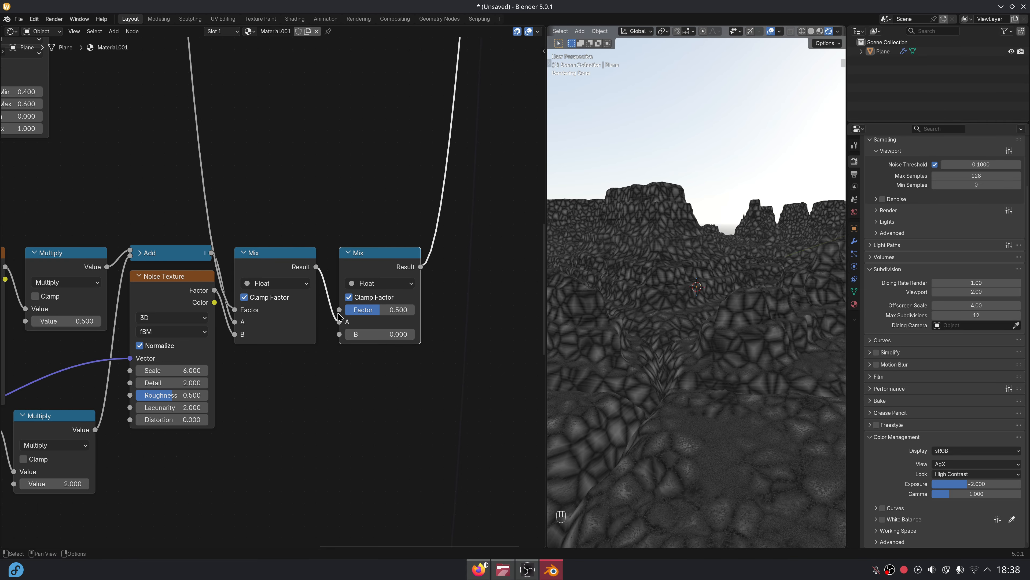
# Connect the Overlay node's Result to the Factor of the second Float Mix
pyautogui.scroll(-4, 329, 284)
pyautogui.moveTo(328, 247); pyautogui.dragTo(324, 356, button='middle')
pyautogui.moveTo(190, 103); pyautogui.dragTo(323, 396)
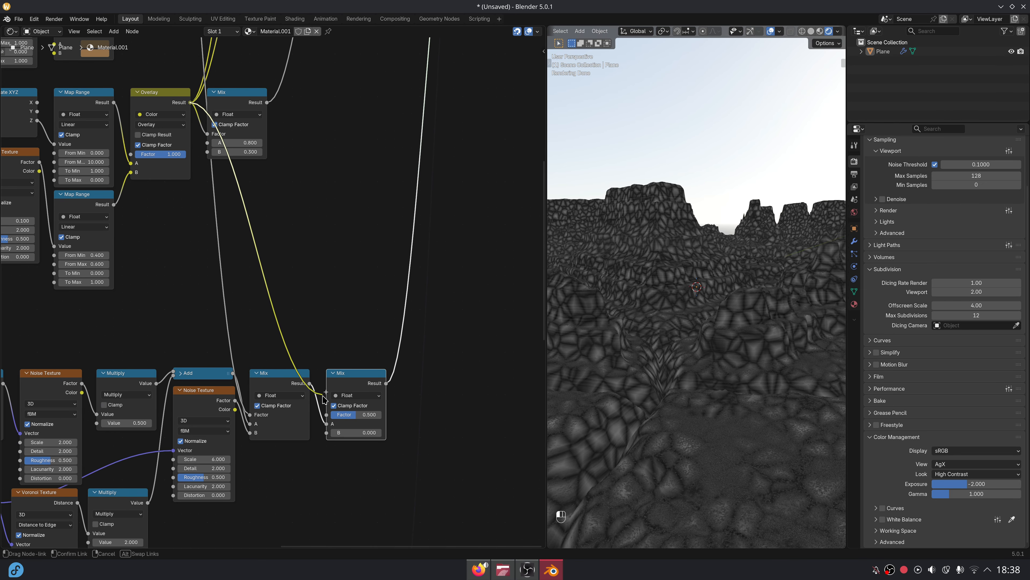
pyautogui.moveTo(322, 457); pyautogui.dragTo(318, 339, button='middle')
pyautogui.scroll(2, 349, 338)
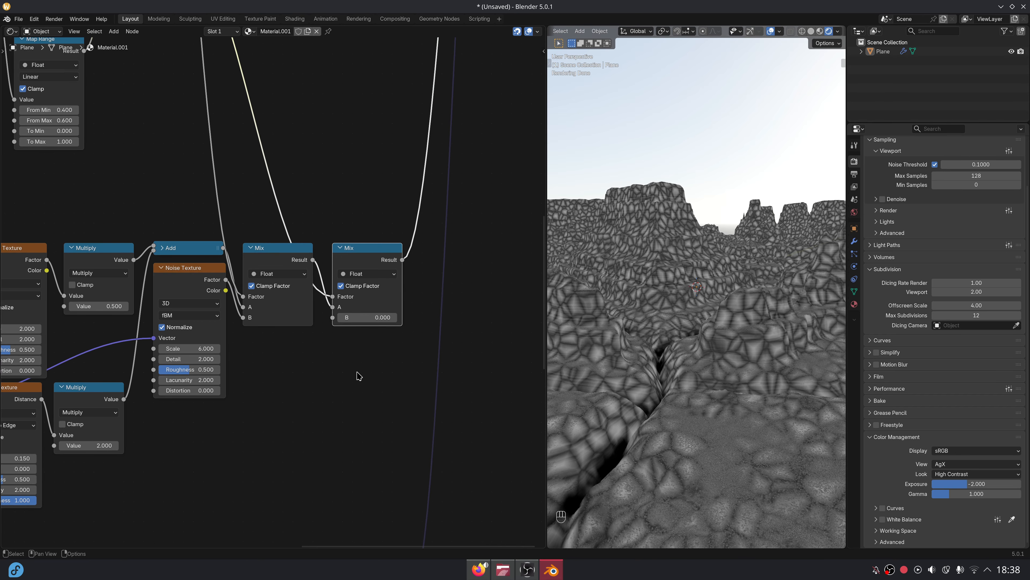
# Add a second Voronoi Texture below the Mix nodes and connect the Texture Coordinate's Object output to its Vector
pyautogui.moveTo(359, 376); pyautogui.dragTo(352, 322, button='middle')
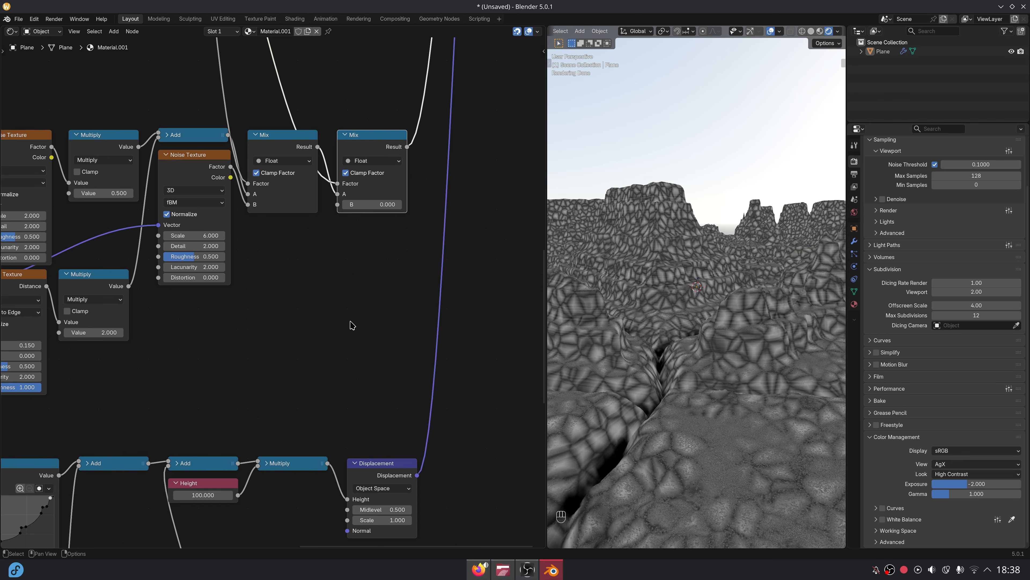
pyautogui.hotkey('shift', 'a')
pyautogui.write('voro')
pyautogui.press('Return')
pyautogui.click(252, 259)
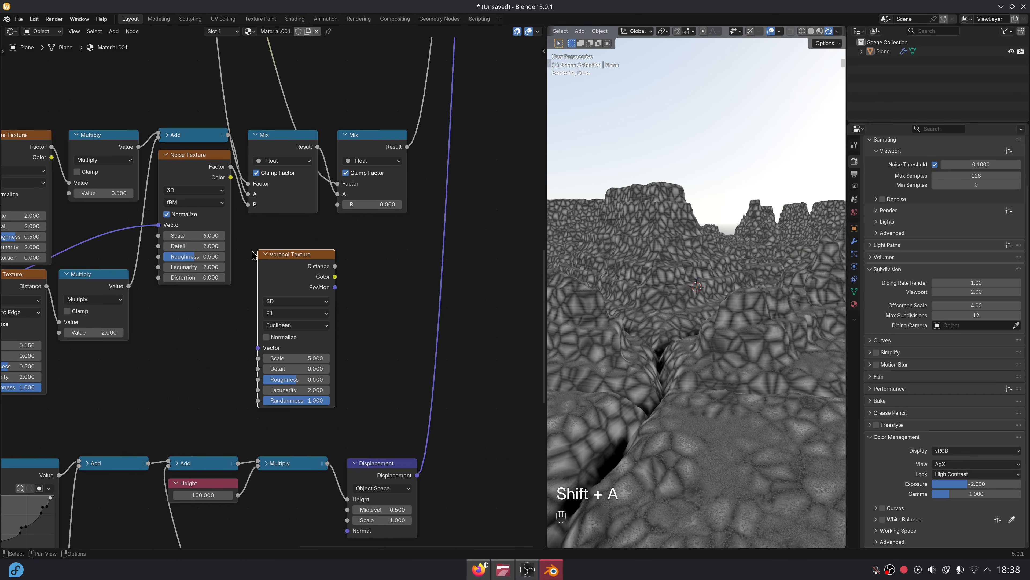
pyautogui.moveTo(252, 259); pyautogui.dragTo(313, 221, button='middle')
pyautogui.scroll(1, 270, 288)
pyautogui.moveTo(294, 297); pyautogui.dragTo(267, 293, button='middle')
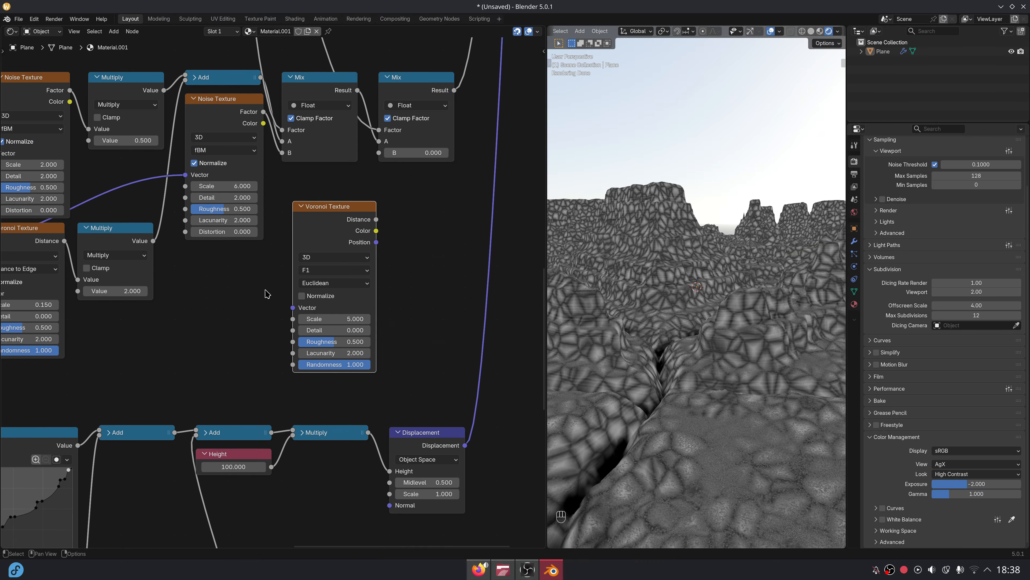
pyautogui.moveTo(118, 239); pyautogui.dragTo(198, 239, button='middle')
pyautogui.moveTo(42, 240); pyautogui.dragTo(375, 307)
pyautogui.moveTo(358, 291); pyautogui.dragTo(253, 288, button='middle')
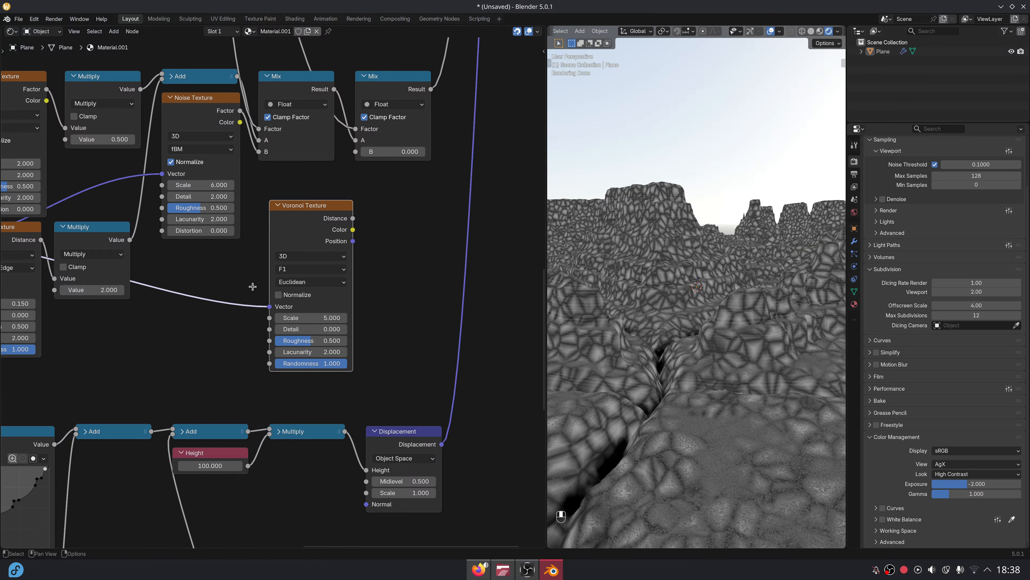
# Set the second Voronoi Texture's Scale to 3 and enable Normalize
pyautogui.scroll(4, 322, 283)
pyautogui.moveTo(323, 283); pyautogui.dragTo(274, 285, button='middle')
pyautogui.click(287, 332)
pyautogui.write('3')
pyautogui.press('Return')
pyautogui.click(220, 300)
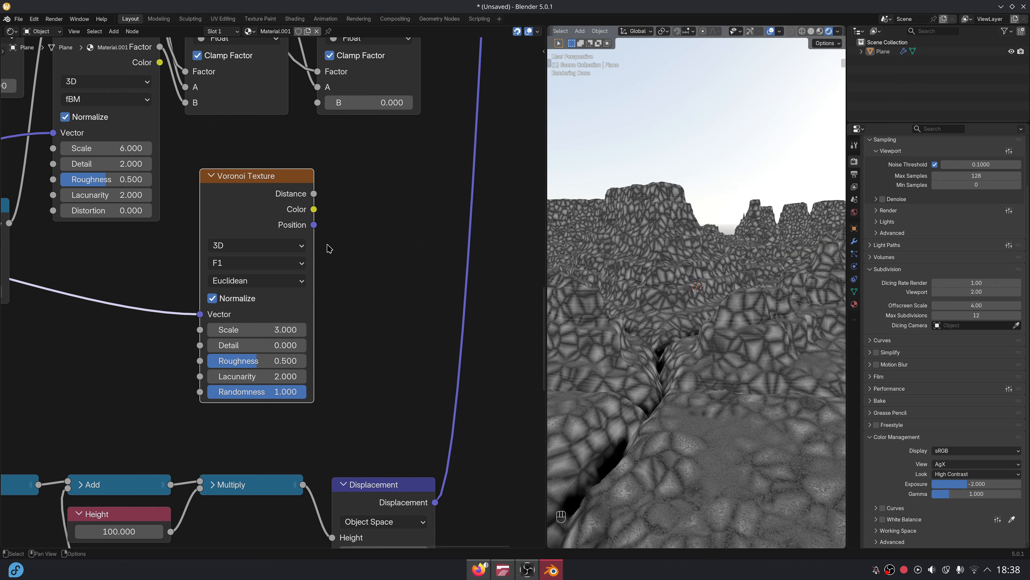
# Add a Subtract math node that subtracts the second Voronoi Texture's Distance from 1
pyautogui.moveTo(315, 195); pyautogui.dragTo(345, 203)
pyautogui.write('sub')
pyautogui.press('Return')
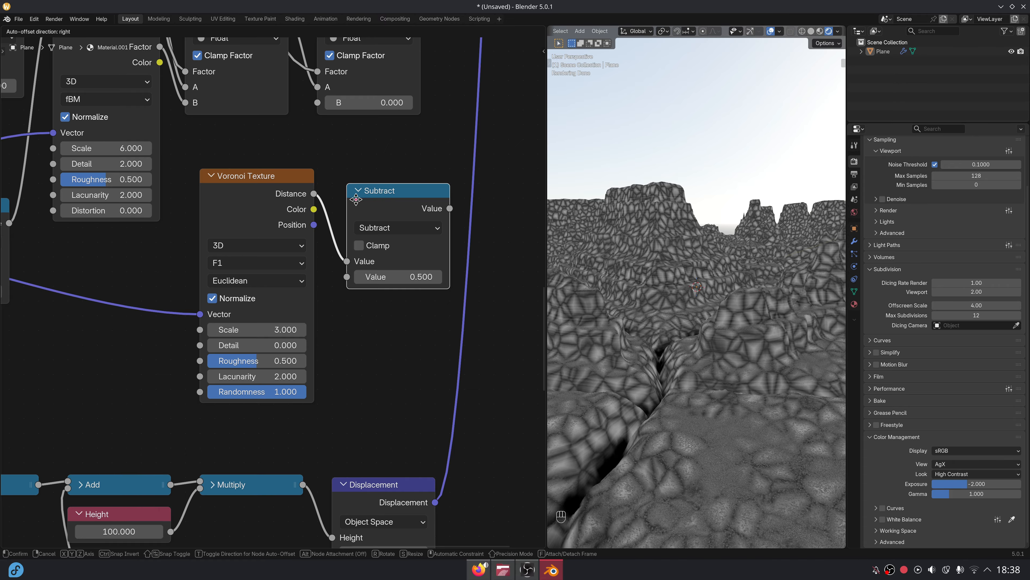
pyautogui.moveTo(347, 246); pyautogui.dragTo(347, 262)
pyautogui.click(369, 247)
pyautogui.write('1')
pyautogui.press('Return')
# Move the second Voronoi Texture and Subtract nodes below the Noise Texture and connect the Subtract Value to the second Mix's B
pyautogui.moveTo(390, 302); pyautogui.dragTo(312, 240)
pyautogui.press('g')
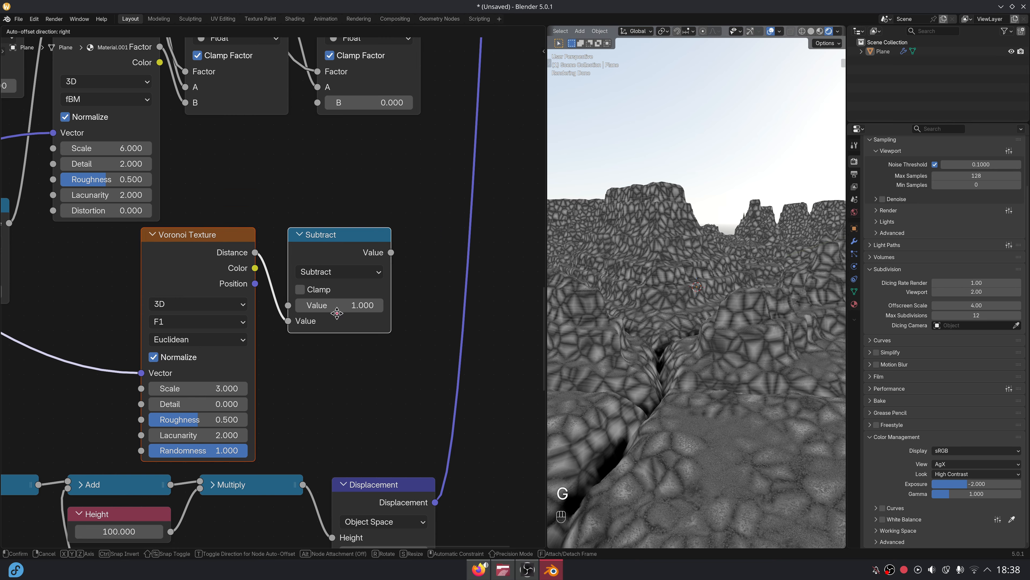
pyautogui.click(322, 311)
pyautogui.scroll(-3, 333, 276)
pyautogui.moveTo(347, 233); pyautogui.dragTo(341, 323, button='middle')
pyautogui.press('g')
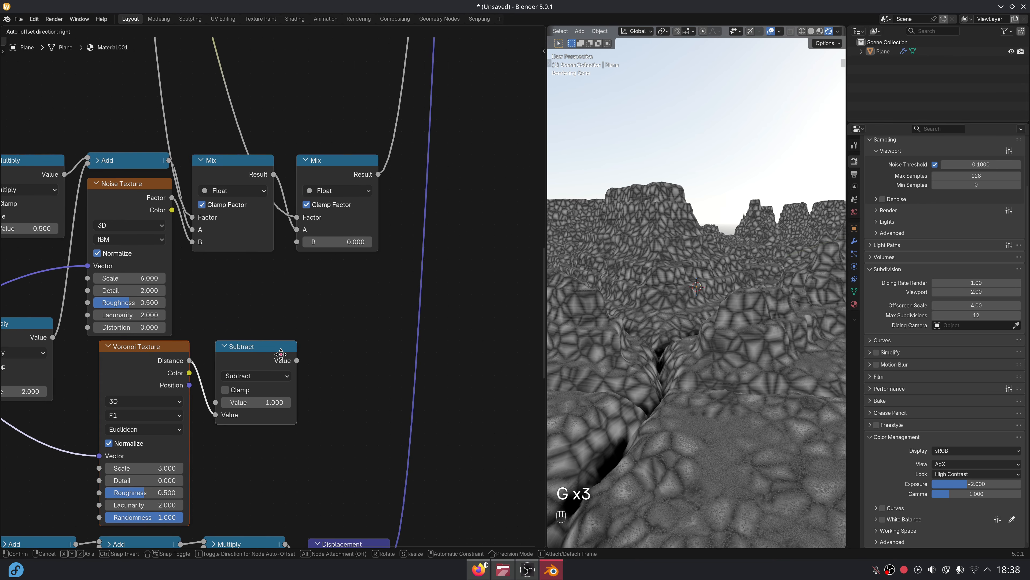
pyautogui.click(269, 354)
pyautogui.moveTo(286, 360); pyautogui.dragTo(293, 348)
pyautogui.moveTo(306, 243); pyautogui.dragTo(298, 242)
# Add a Bump node after the second Float Mix and connect the Mix Result to its Height
pyautogui.scroll(-3, 357, 272)
pyautogui.moveTo(368, 207); pyautogui.dragTo(317, 288, button='middle')
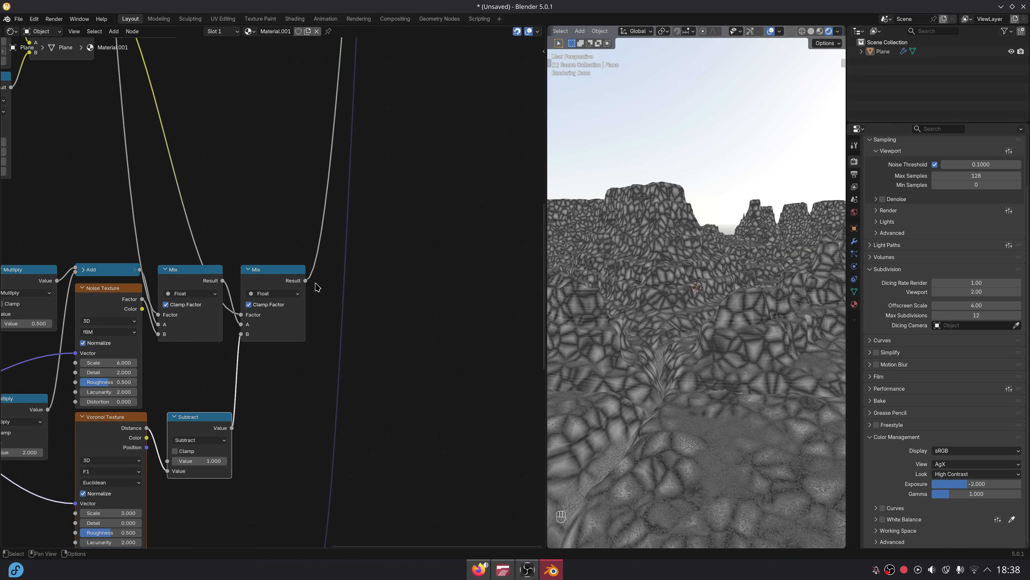
pyautogui.hotkey('shift', 'a')
pyautogui.write('bump')
pyautogui.press('Return')
pyautogui.click(376, 256)
pyautogui.moveTo(305, 281); pyautogui.dragTo(353, 320)
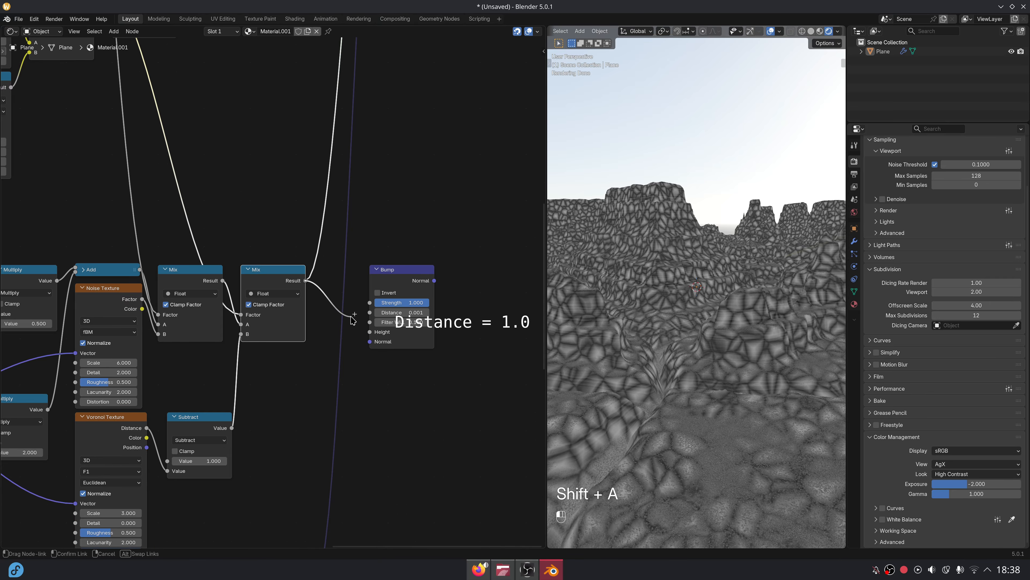
# Connect the Bump node's Normal to the Principled BSDF's Normal and switch the preview back to the full shader
pyautogui.scroll(-3, 402, 282)
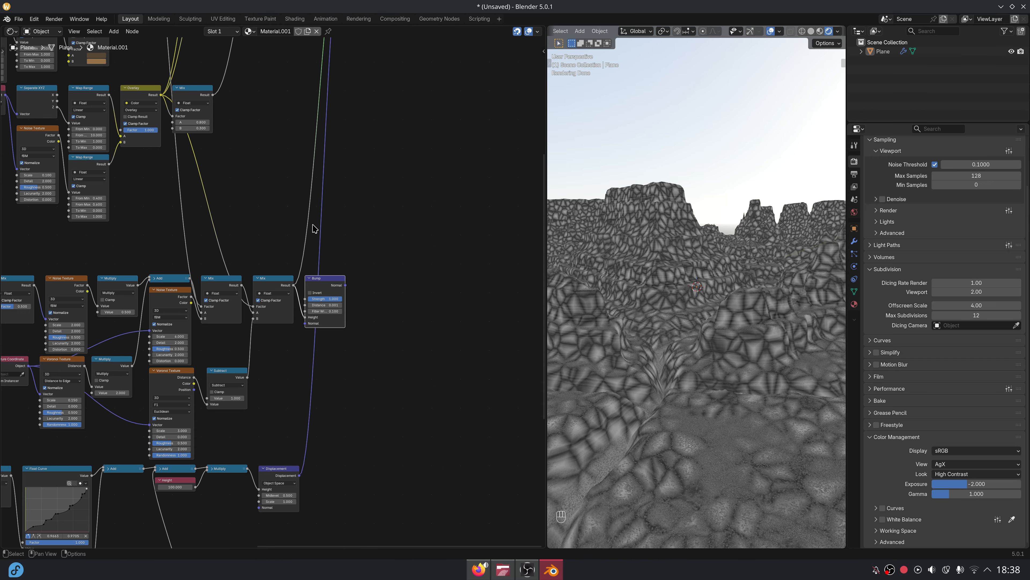
pyautogui.moveTo(313, 225); pyautogui.dragTo(310, 327, button='middle')
pyautogui.scroll(-4, 333, 327)
pyautogui.scroll(1, 334, 327)
pyautogui.moveTo(325, 370); pyautogui.dragTo(324, 373)
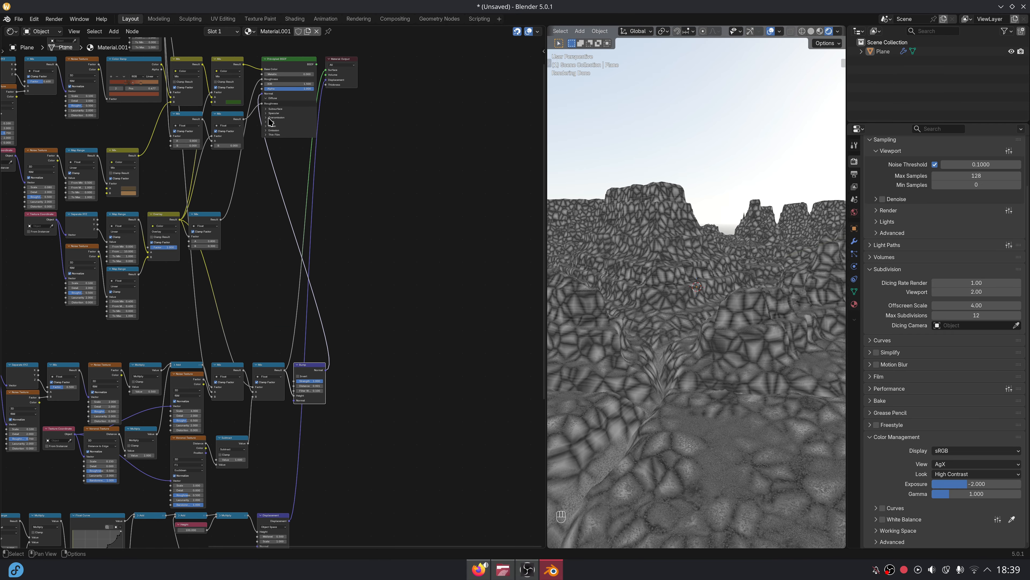
pyautogui.moveTo(365, 230); pyautogui.dragTo(364, 267, button='middle')
pyautogui.keyDown('ctrl'); pyautogui.keyDown('shift'); pyautogui.click(294, 99); pyautogui.keyUp('shift'); pyautogui.keyUp('ctrl')
# Move the whole group of bump nodes to sit tidily between the color and displacement networks, then deselect it
pyautogui.scroll(-5, 320, 209)
pyautogui.moveTo(320, 209); pyautogui.dragTo(381, 201, button='middle')
pyautogui.moveTo(164, 328); pyautogui.dragTo(395, 407)
pyautogui.press('g')
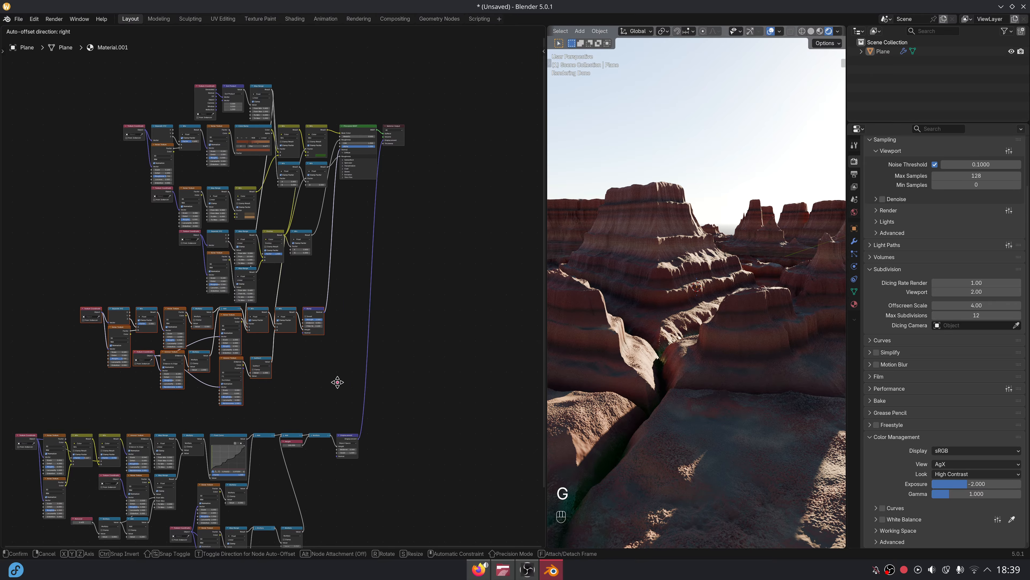
pyautogui.click(325, 380)
pyautogui.scroll(-4, 325, 379)
pyautogui.moveTo(325, 379); pyautogui.dragTo(348, 313, button='middle')
pyautogui.click(76, 292)
# Widen the 3D viewport and toggle Edit Mode on and off to refresh the terrain's subdivision
pyautogui.moveTo(368, 216); pyautogui.dragTo(350, 261, button='middle')
pyautogui.moveTo(546, 294); pyautogui.dragTo(248, 294)
pyautogui.press('Tab')
pyautogui.press('Tab')
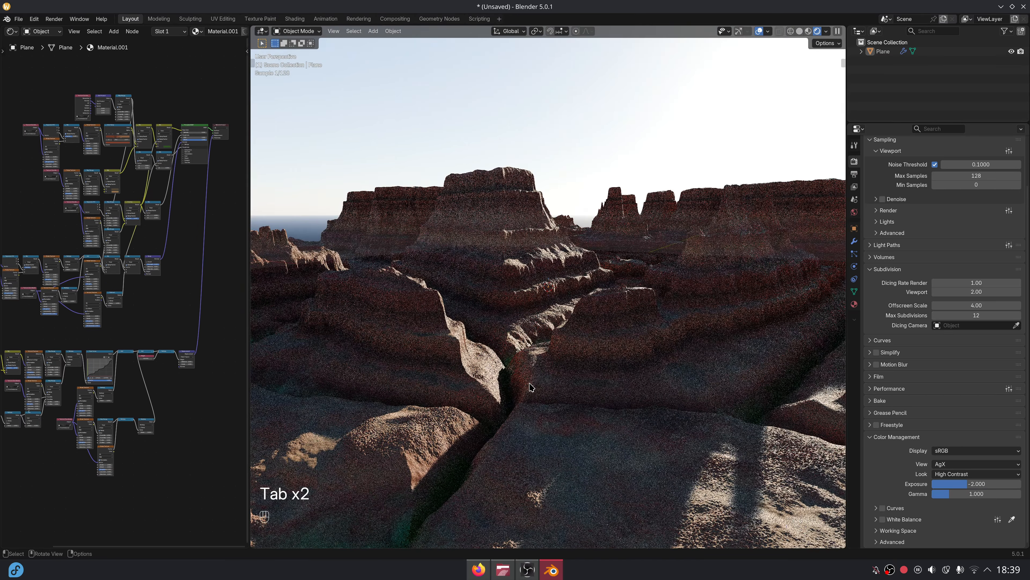
# Select the terrain plane and examine the rendered canyon from several angles, toggling Edit Mode to refresh its subdivision
pyautogui.click(527, 369)
pyautogui.press('Tab')
pyautogui.press('Tab')
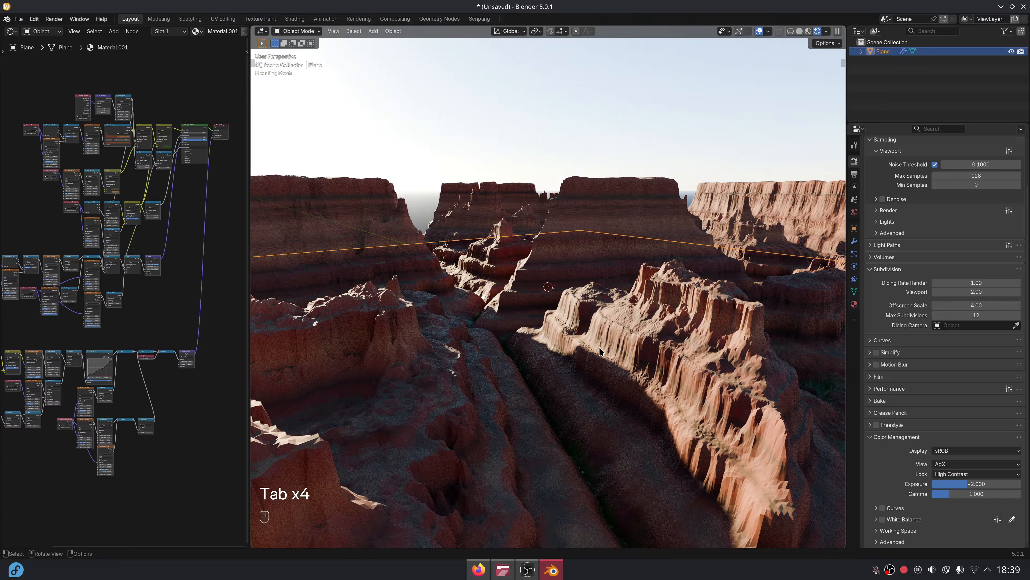
pyautogui.moveTo(608, 347); pyautogui.dragTo(578, 361, button='middle')
pyautogui.press('Tab')
pyautogui.press('Tab')
pyautogui.press('Tab')
pyautogui.press('Tab')
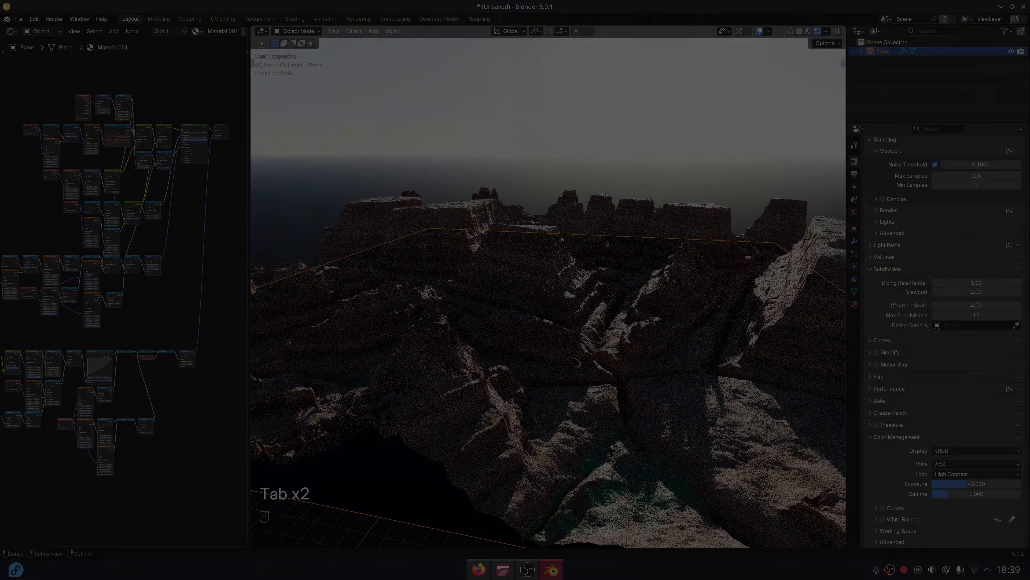